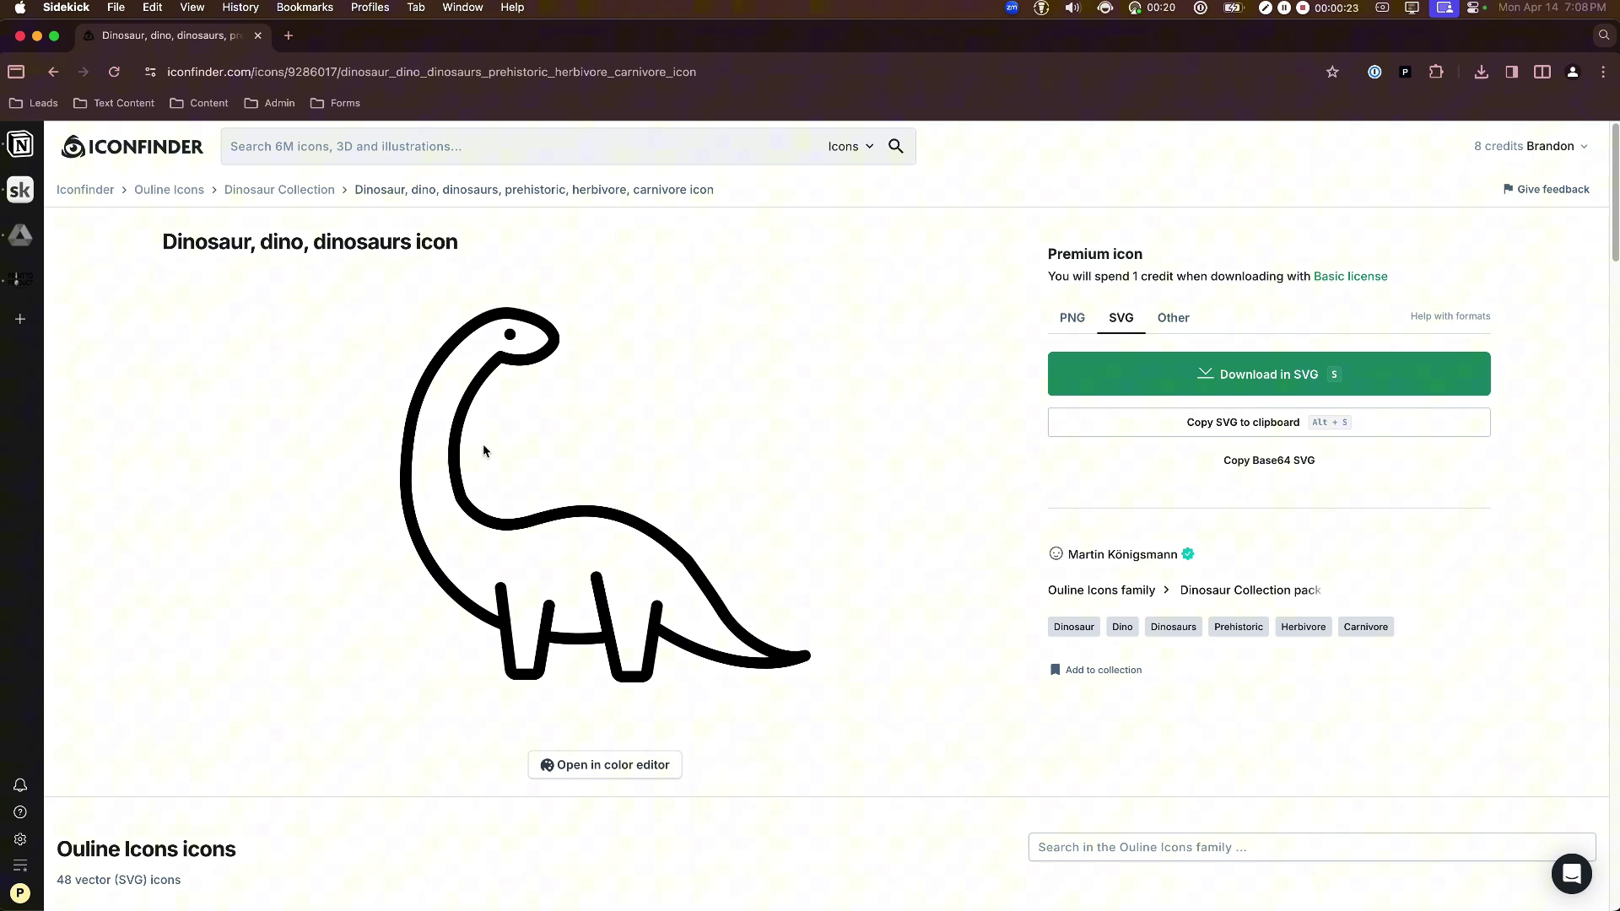
- Compare the PNG and SVG download options for the dinosaur icon
click(1070, 330)
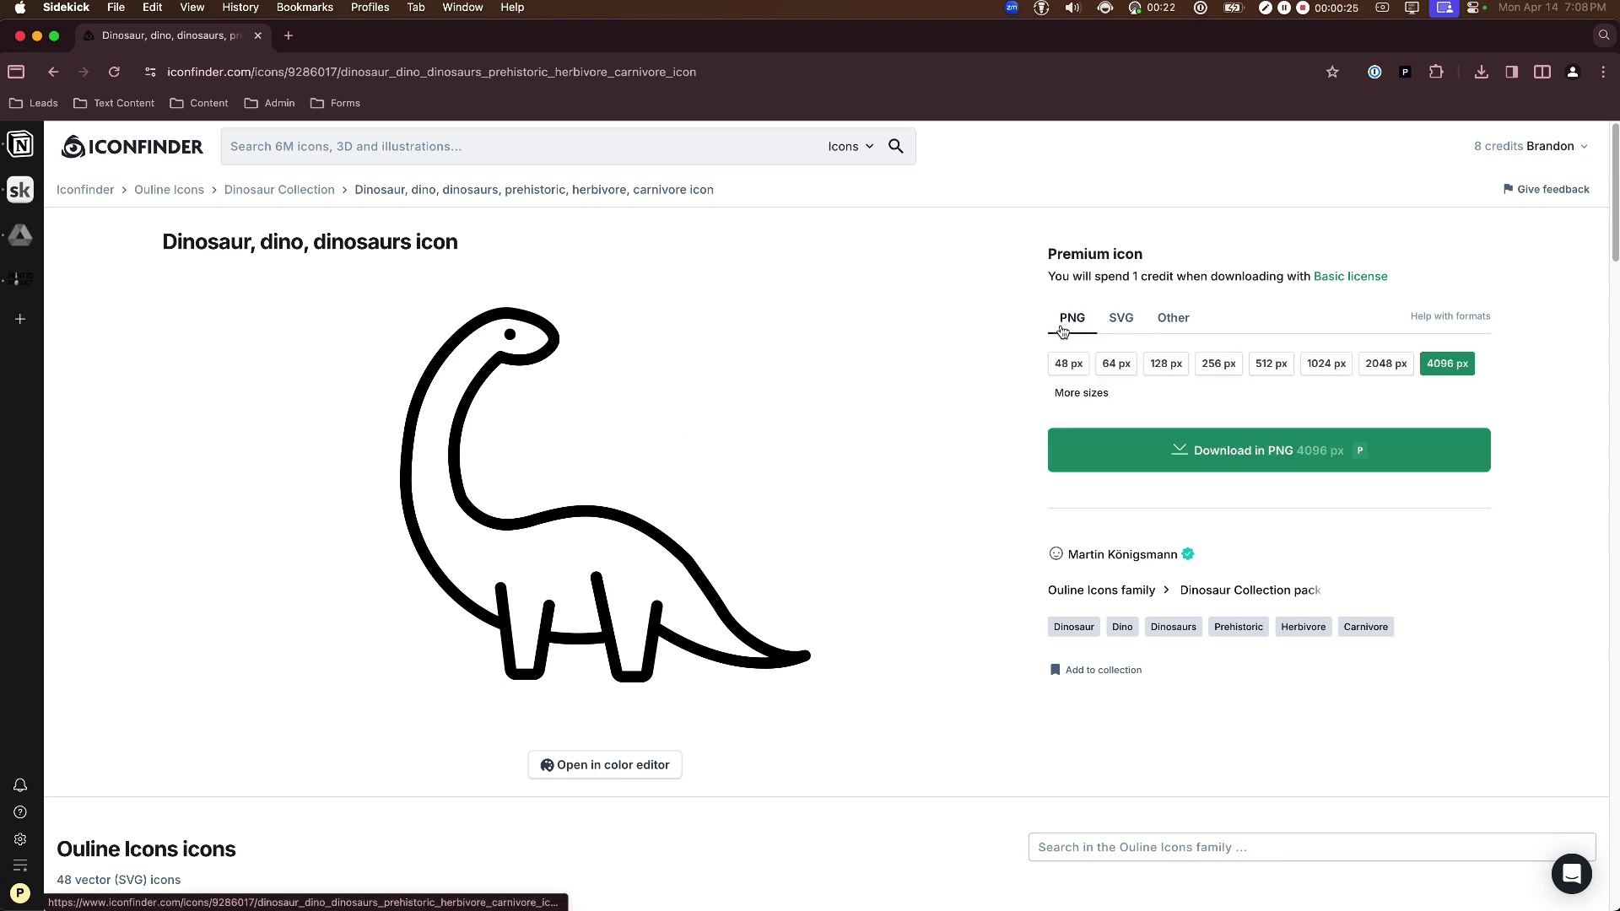
click(1121, 326)
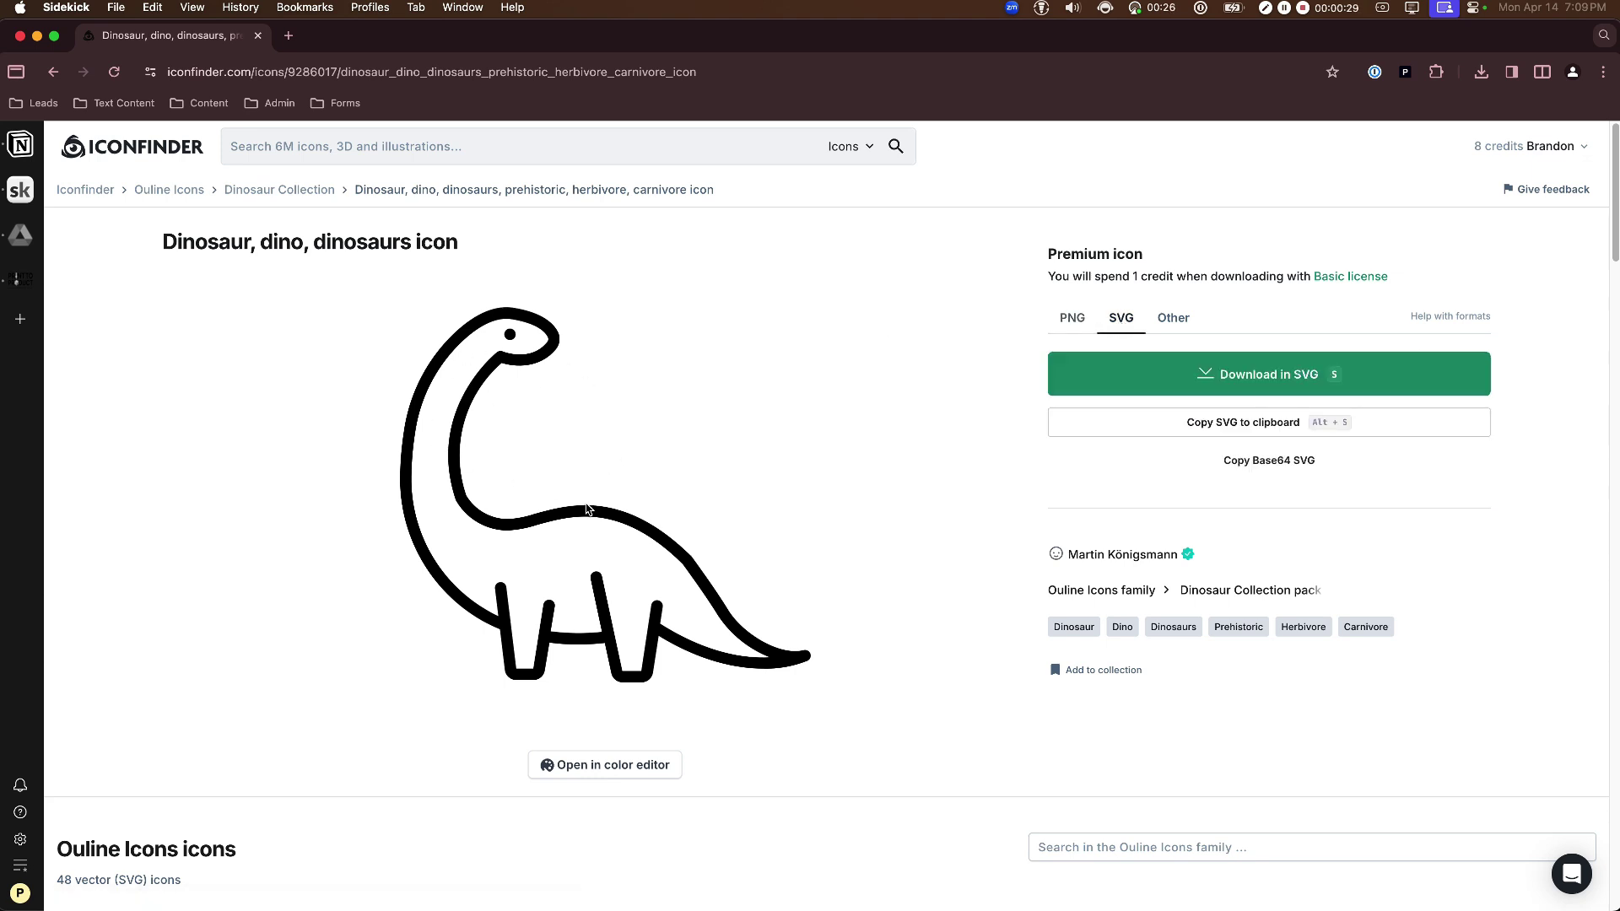
key(super+bracketleft)
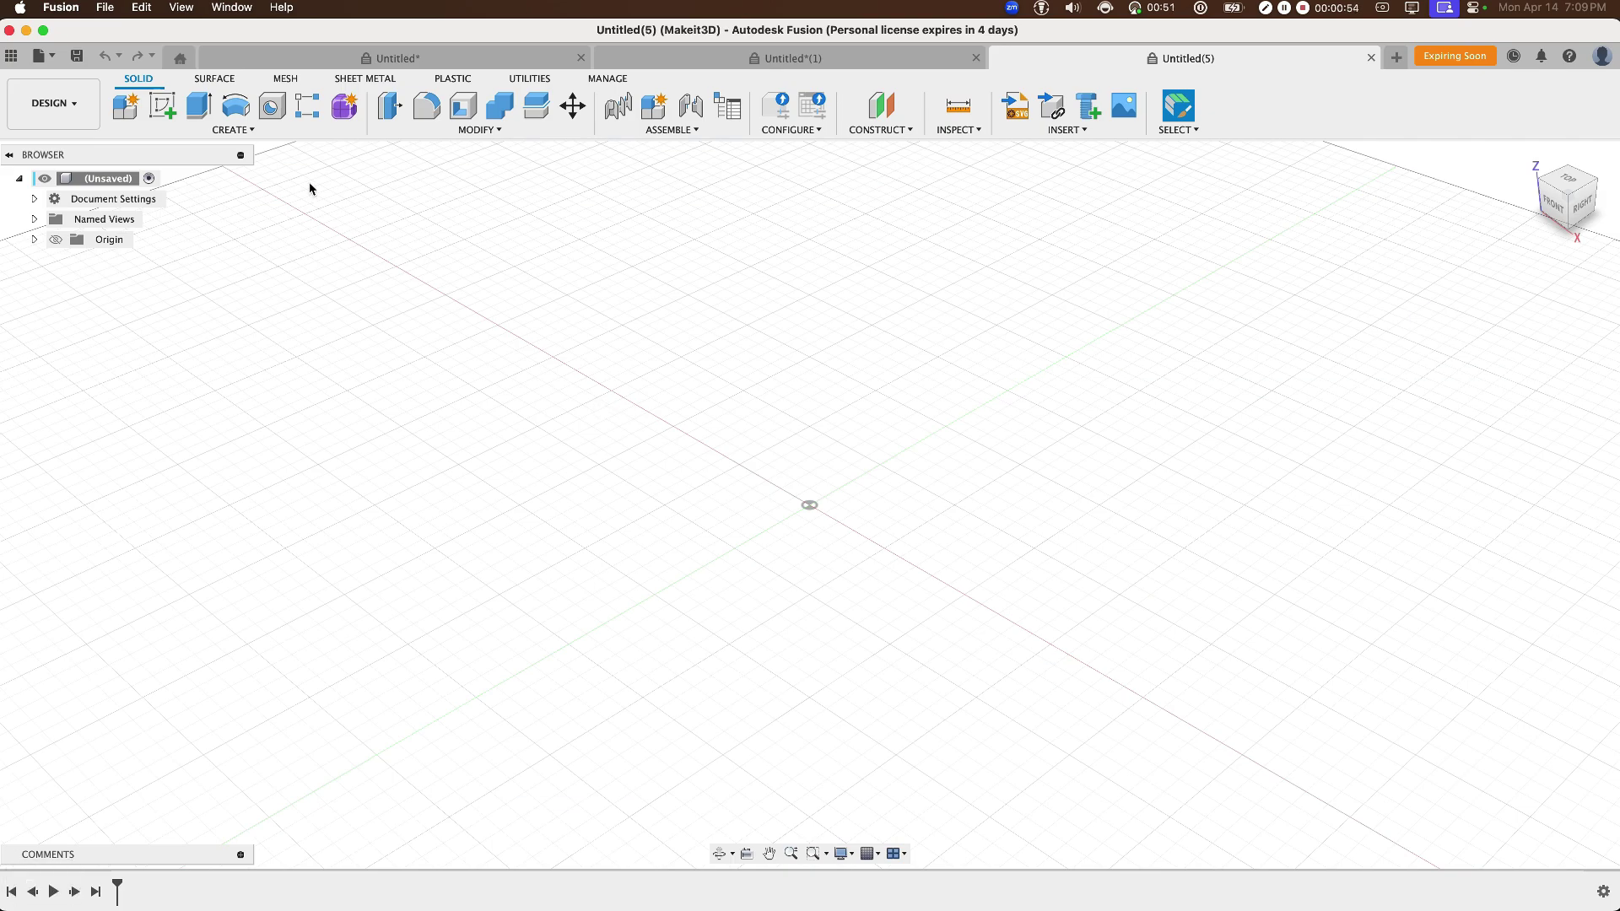
- In Autodesk Fusion, create a new active component named "Dino – SVG" in the untitled design
click(253, 131)
click(165, 148)
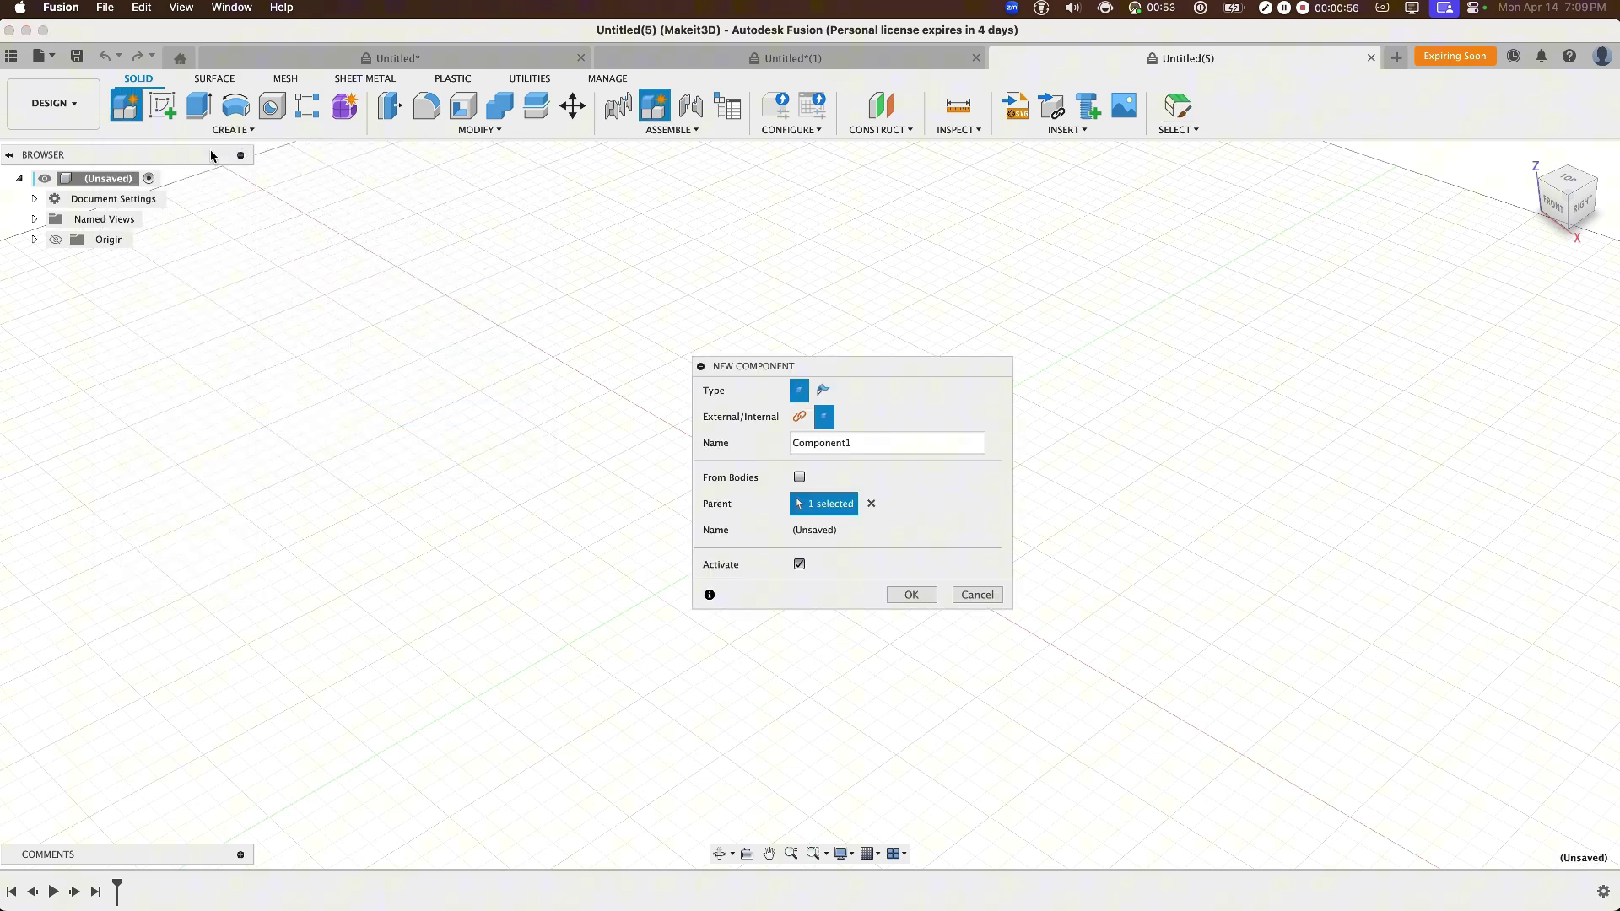
drag(901, 449, 781, 453)
text(Dino – SVG)
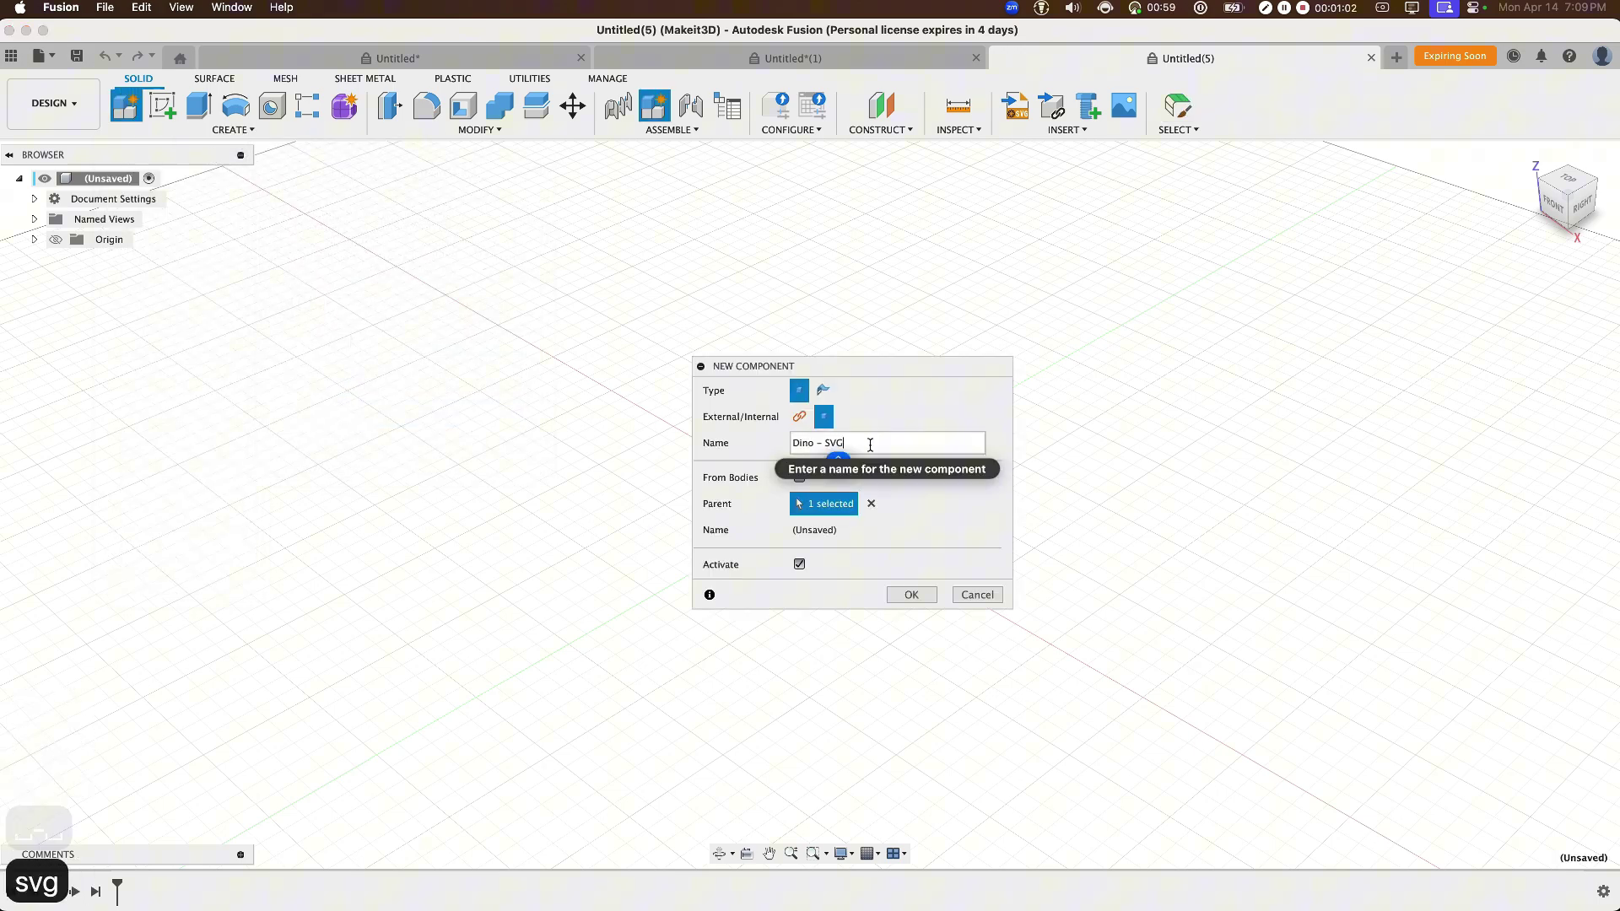
drag(794, 445, 852, 445)
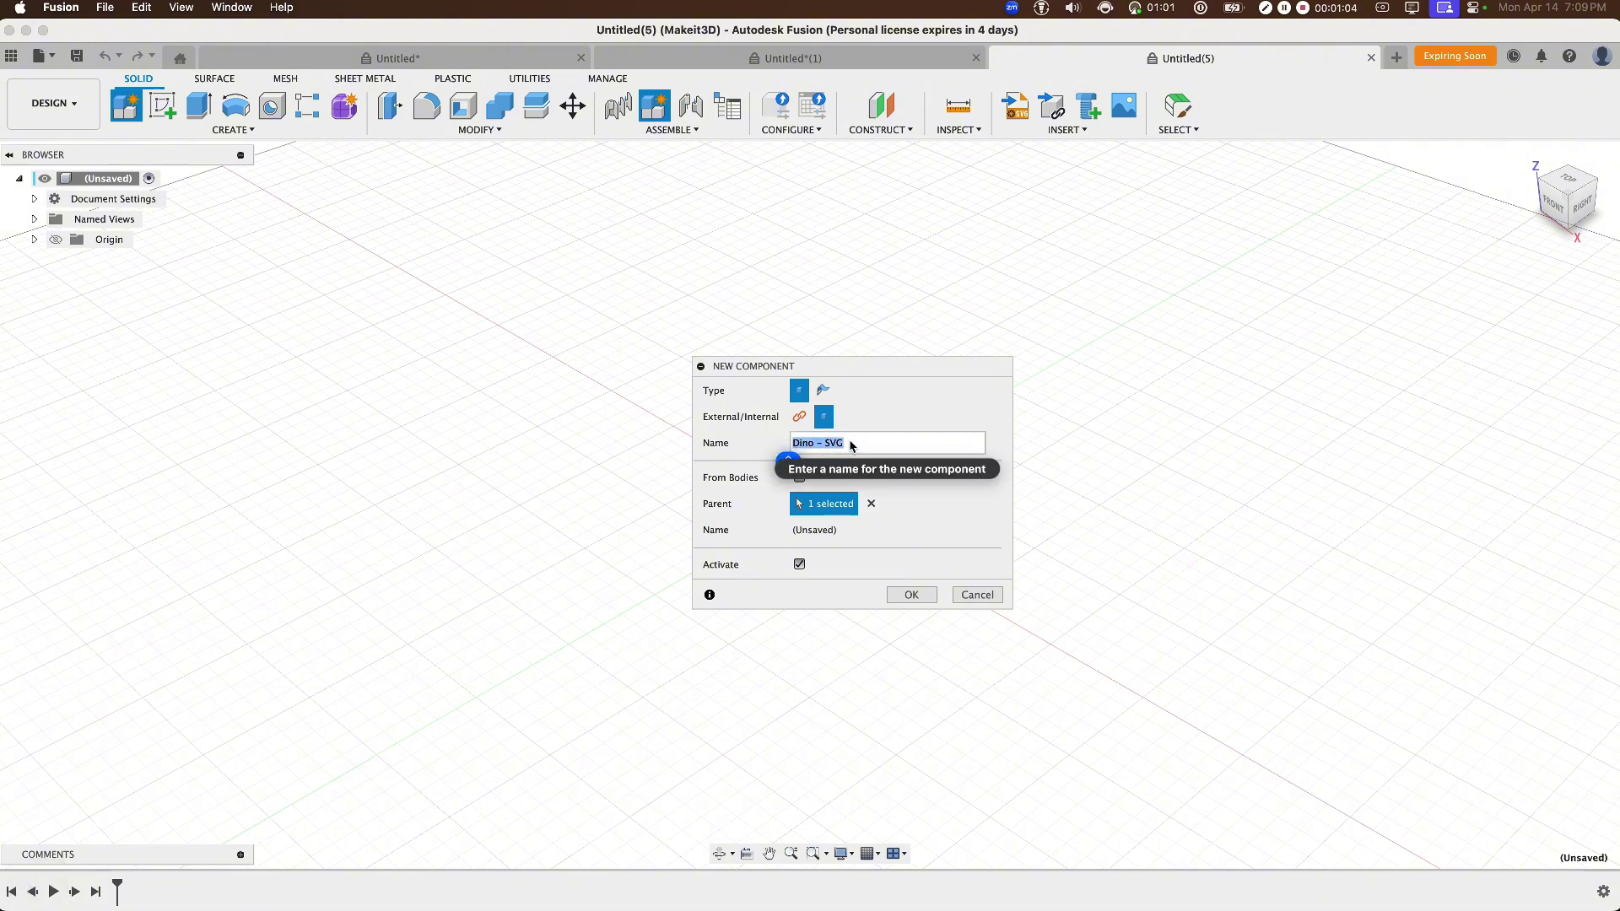
click(894, 527)
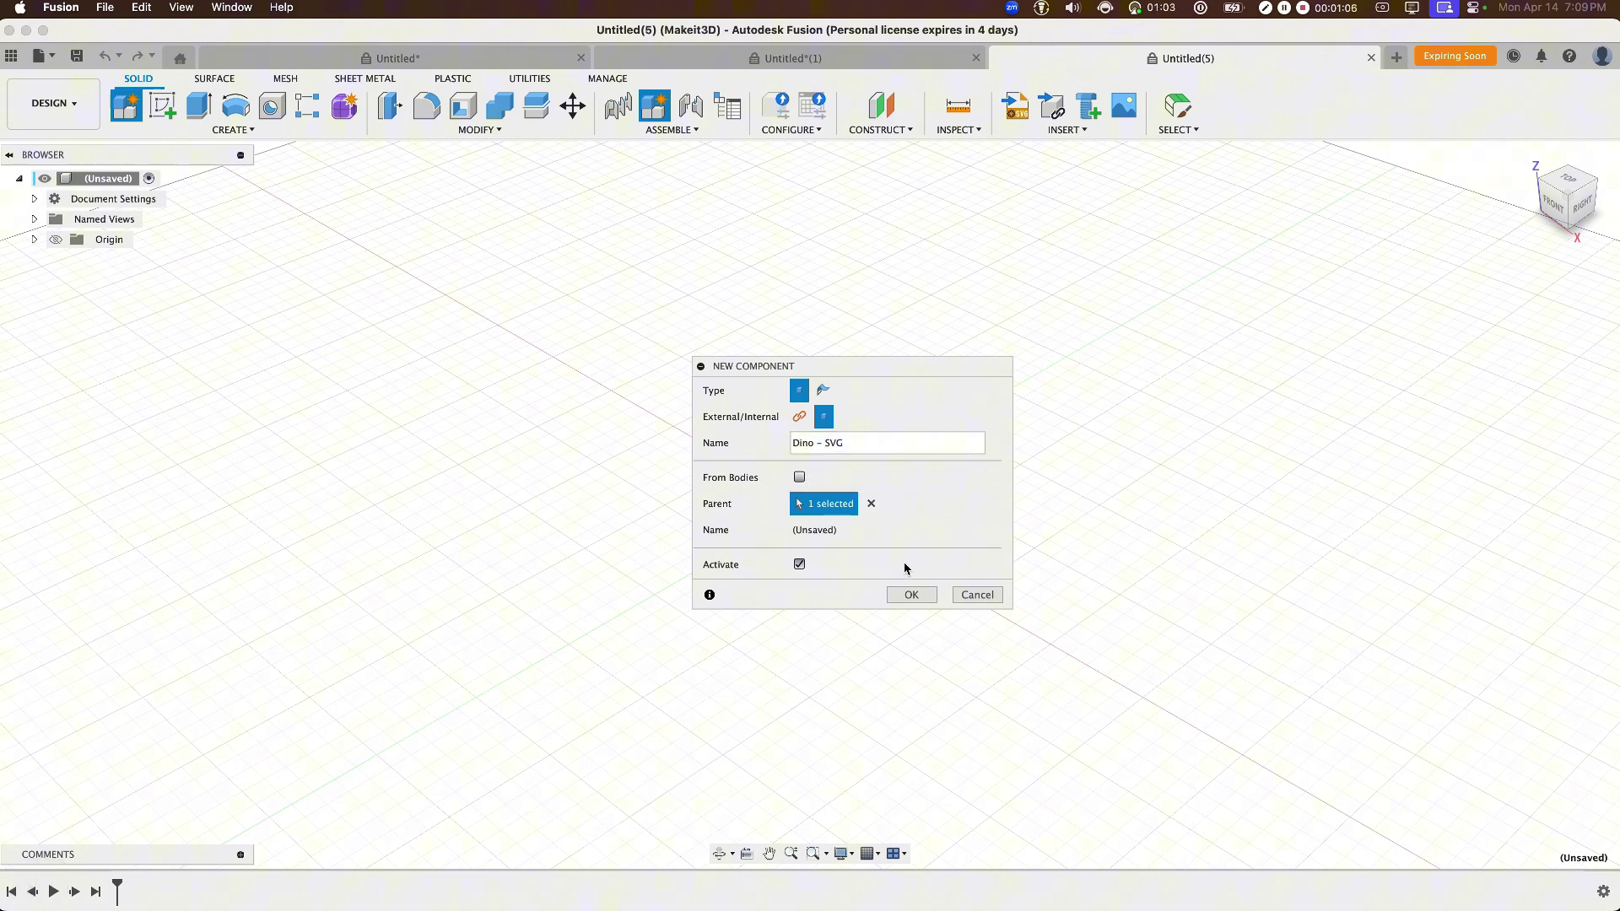
click(911, 594)
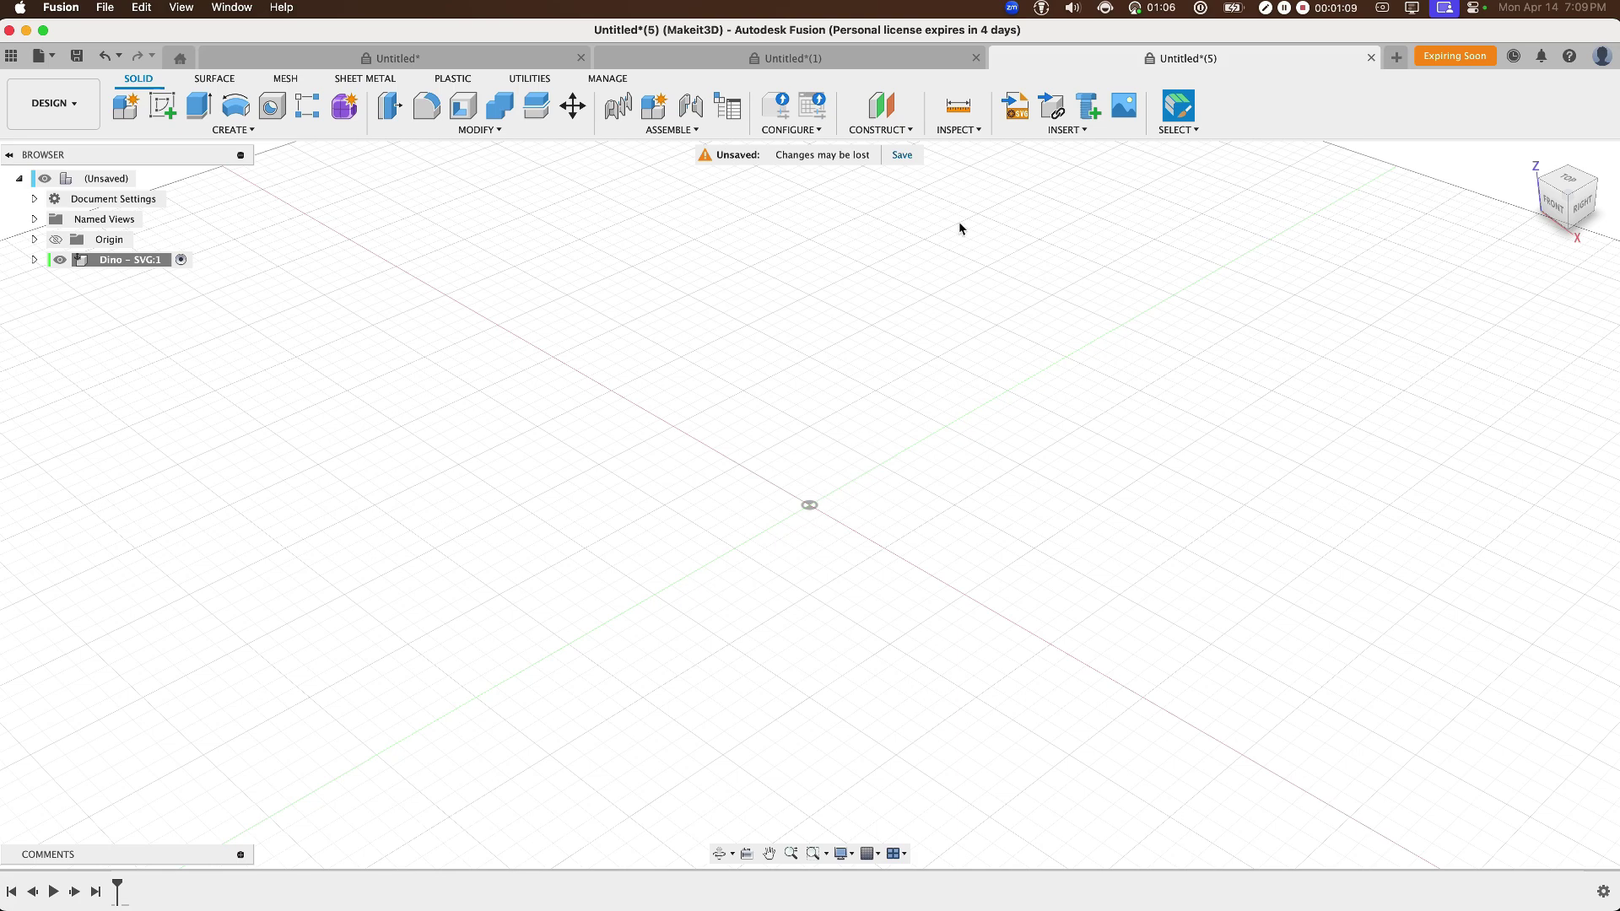
- Insert 9286020_dinosaur_dino_dinosaurs_prehistoric_herbivore_icon.svg from the computer's Assets folder onto the horizontal XY plane
click(1018, 107)
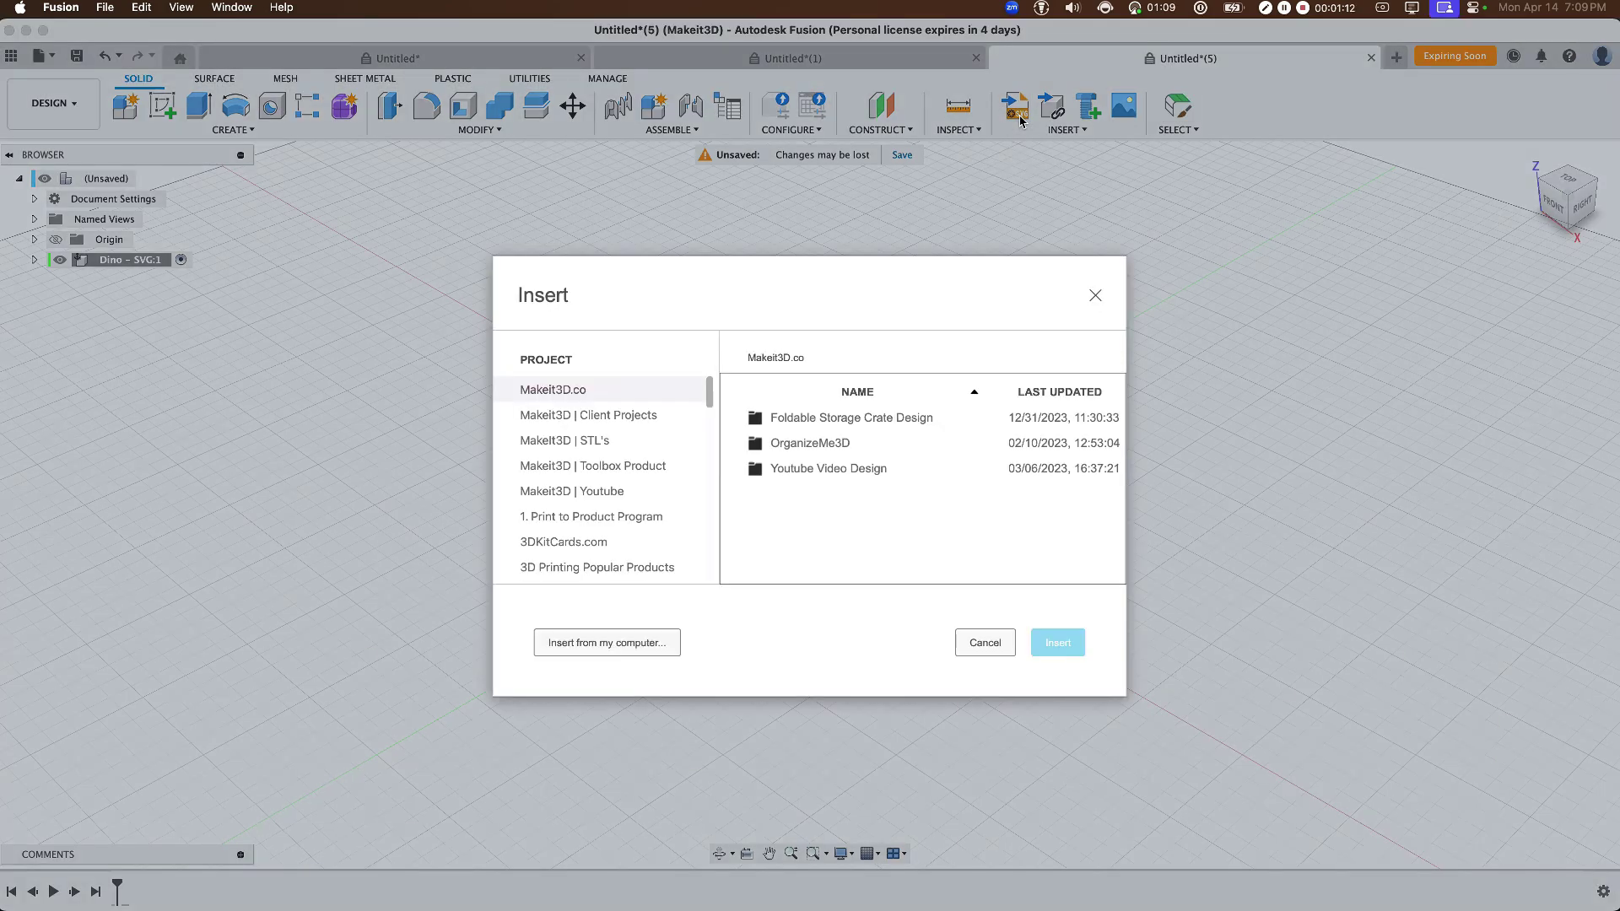
click(615, 643)
click(620, 196)
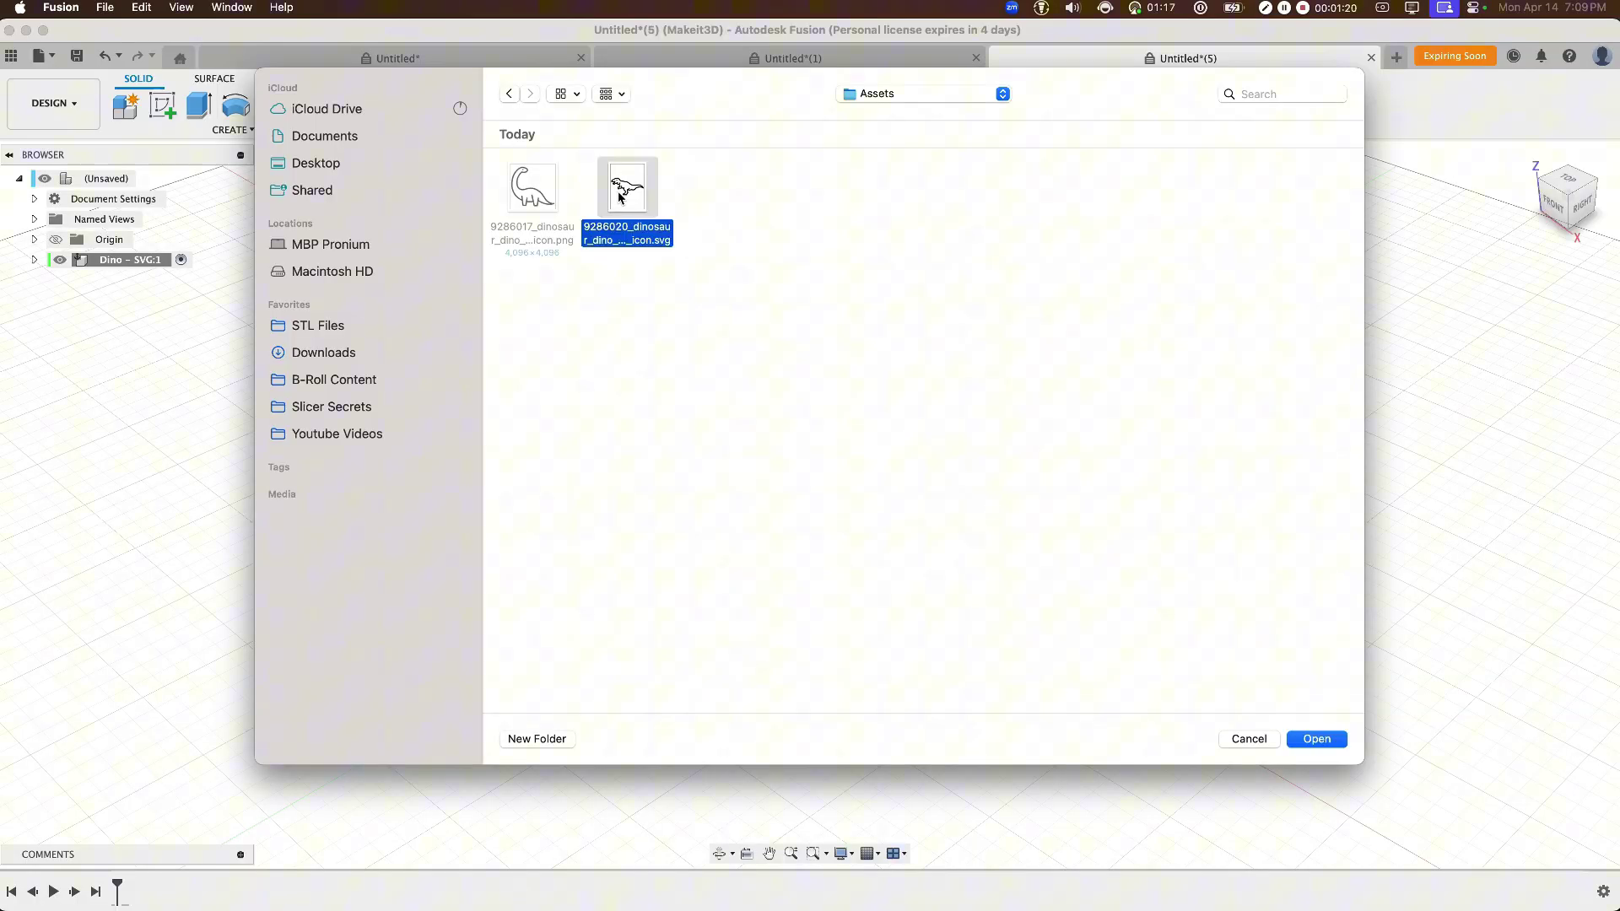
key(space)
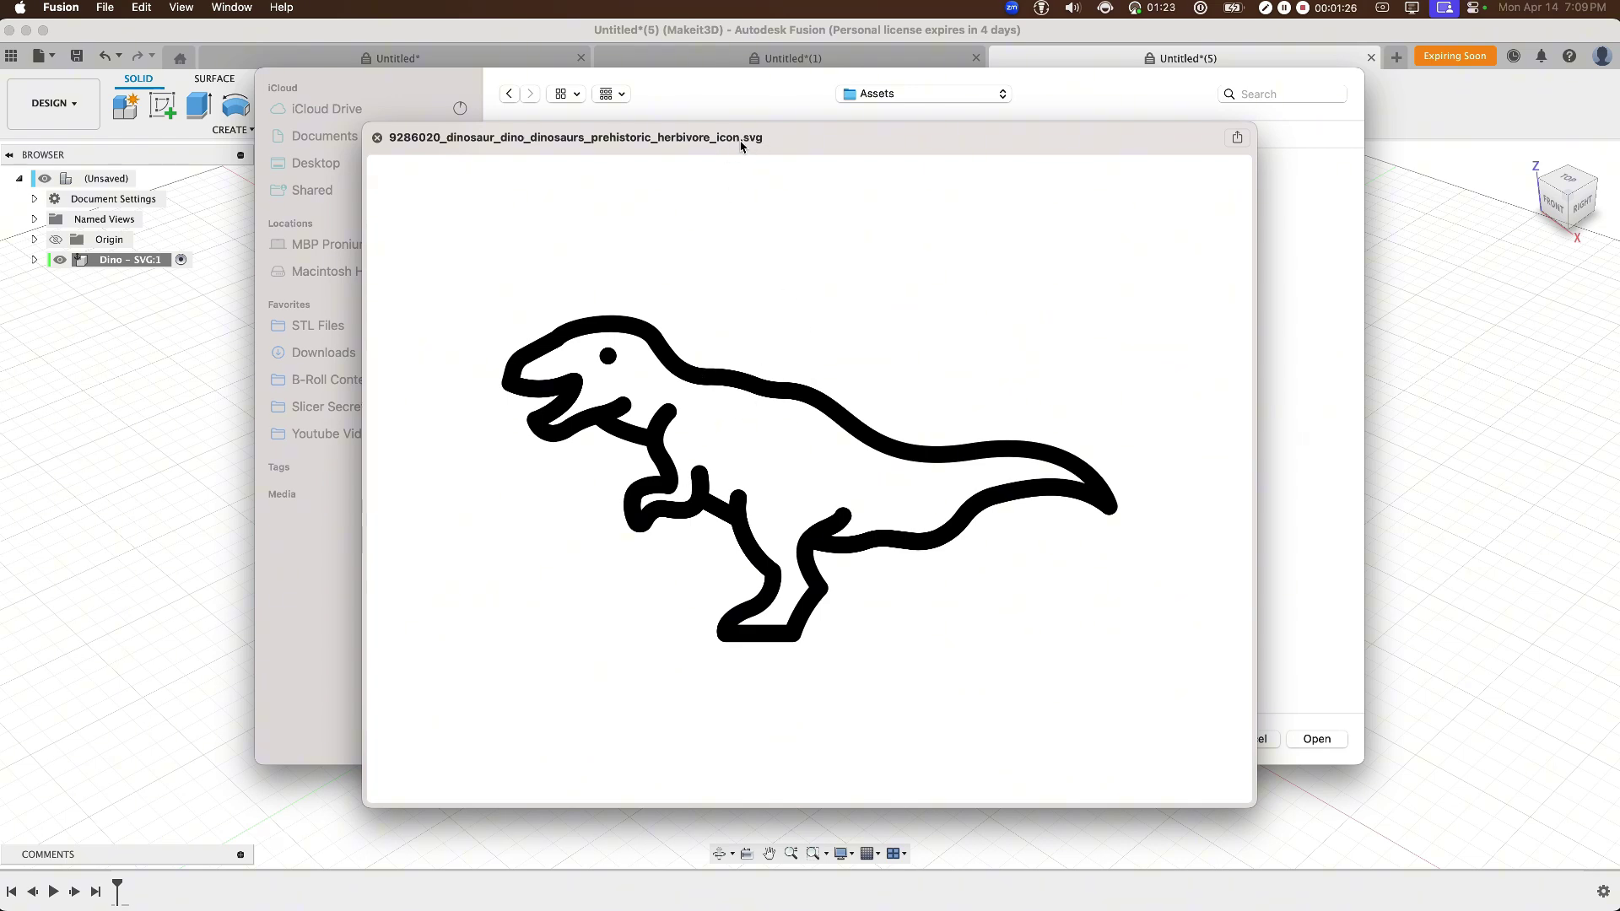
key(space)
key(Return)
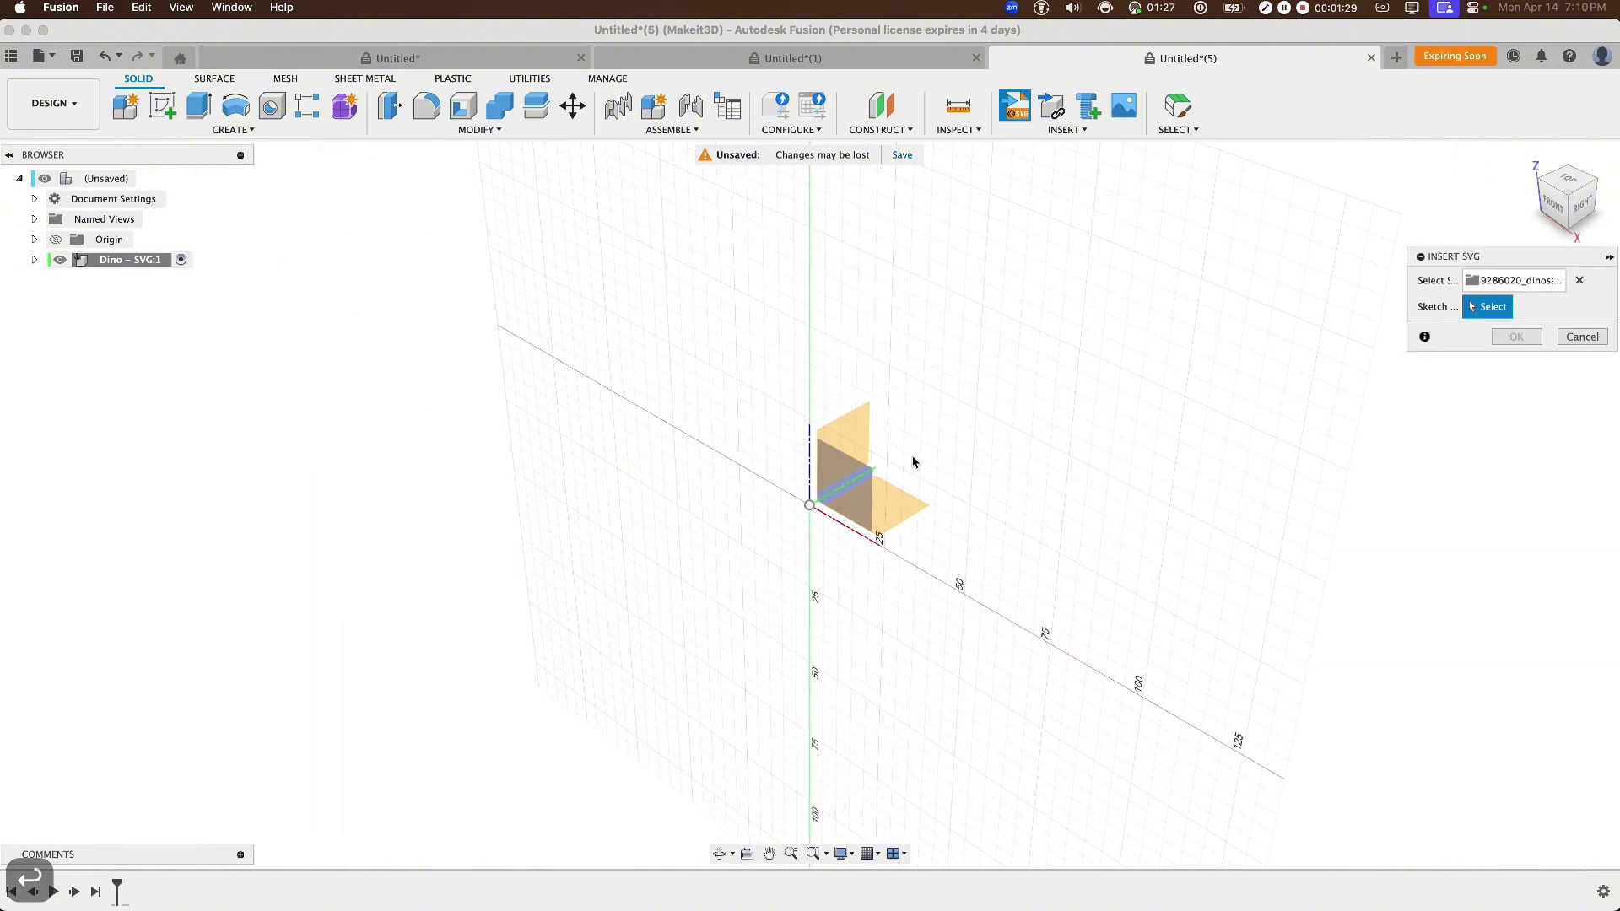
click(898, 512)
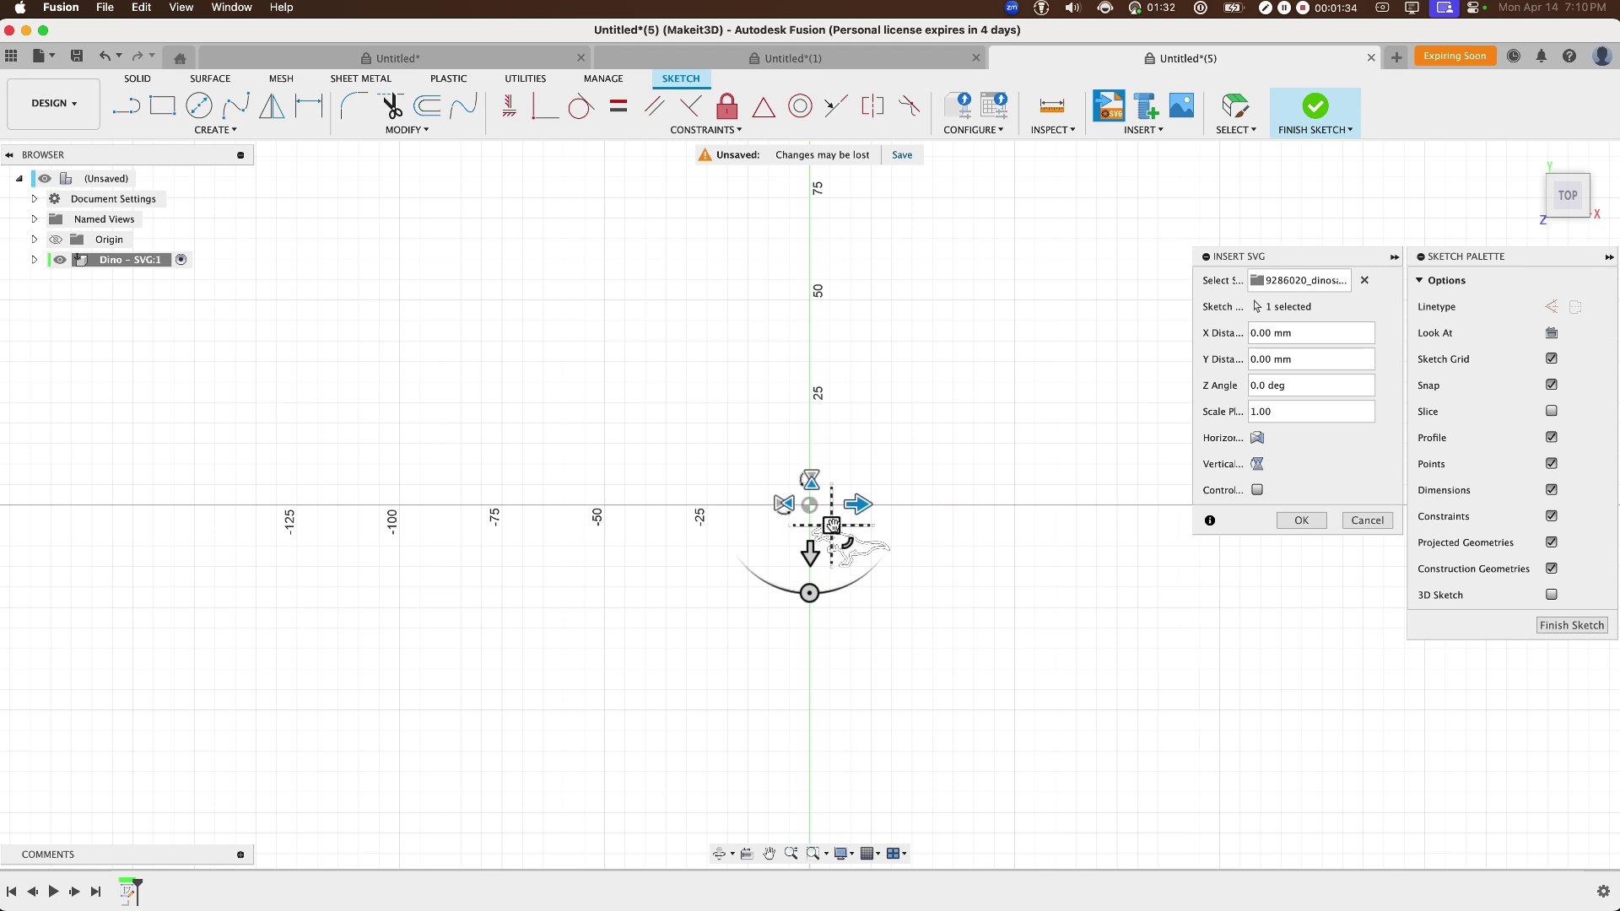
- Scale the inserted dinosaur to 2 and centre it over the origin, offset about -9.9 mm in X and -12.2 mm in Y
mouse_move(832, 525)
mouse_down()
mouse_move(811, 505)
mouse_move(834, 530)
mouse_up()
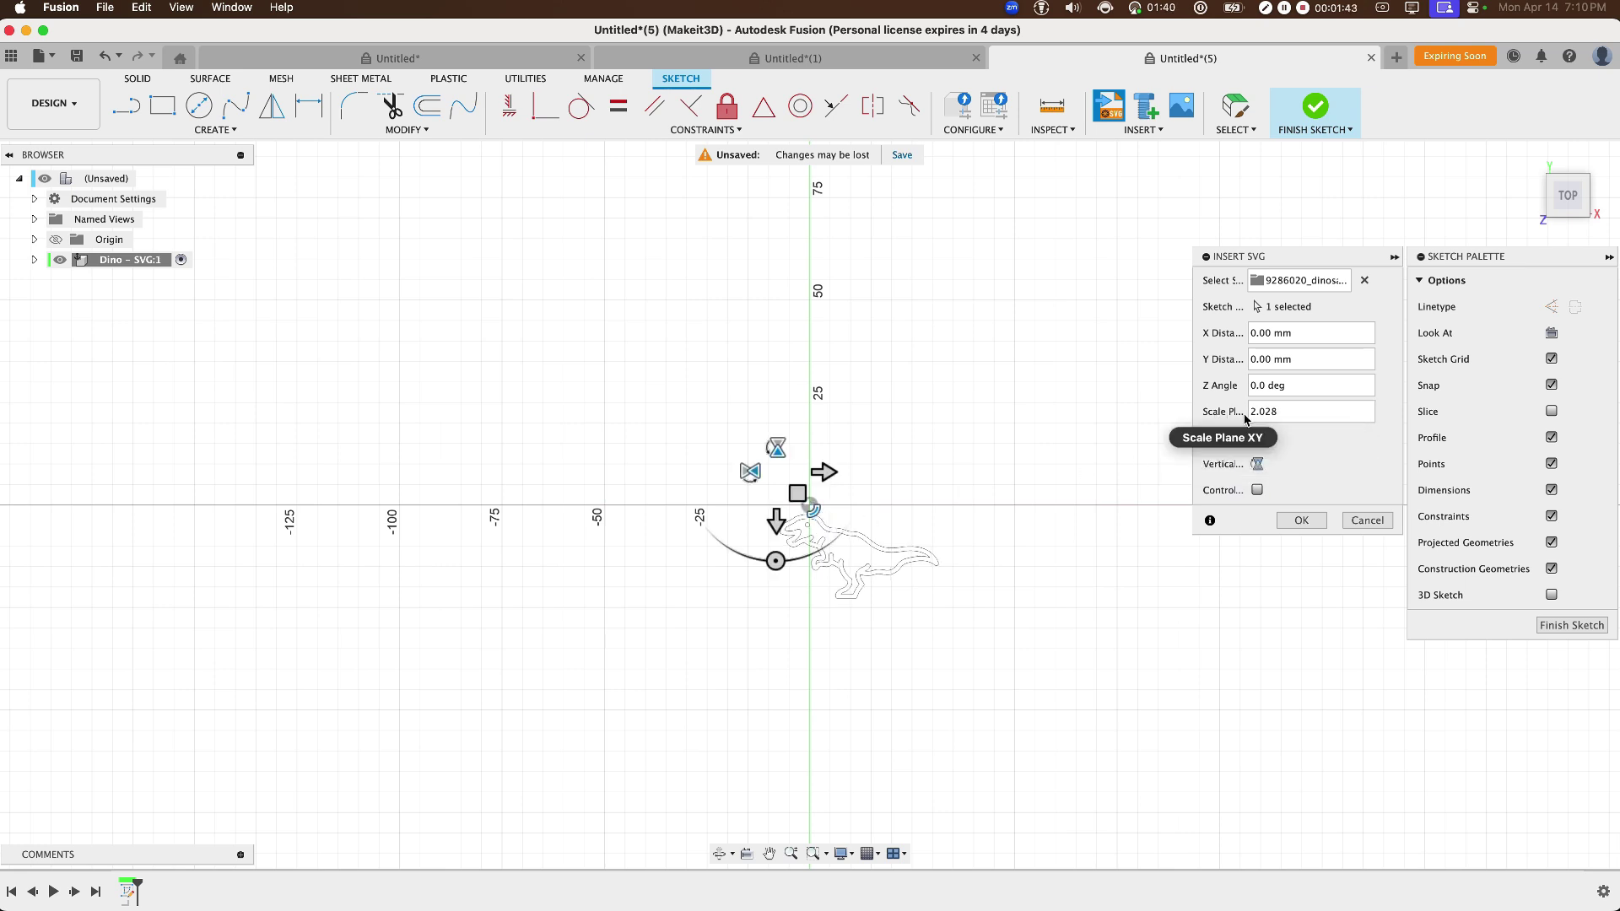
click(1256, 414)
key(super+a)
text(2)
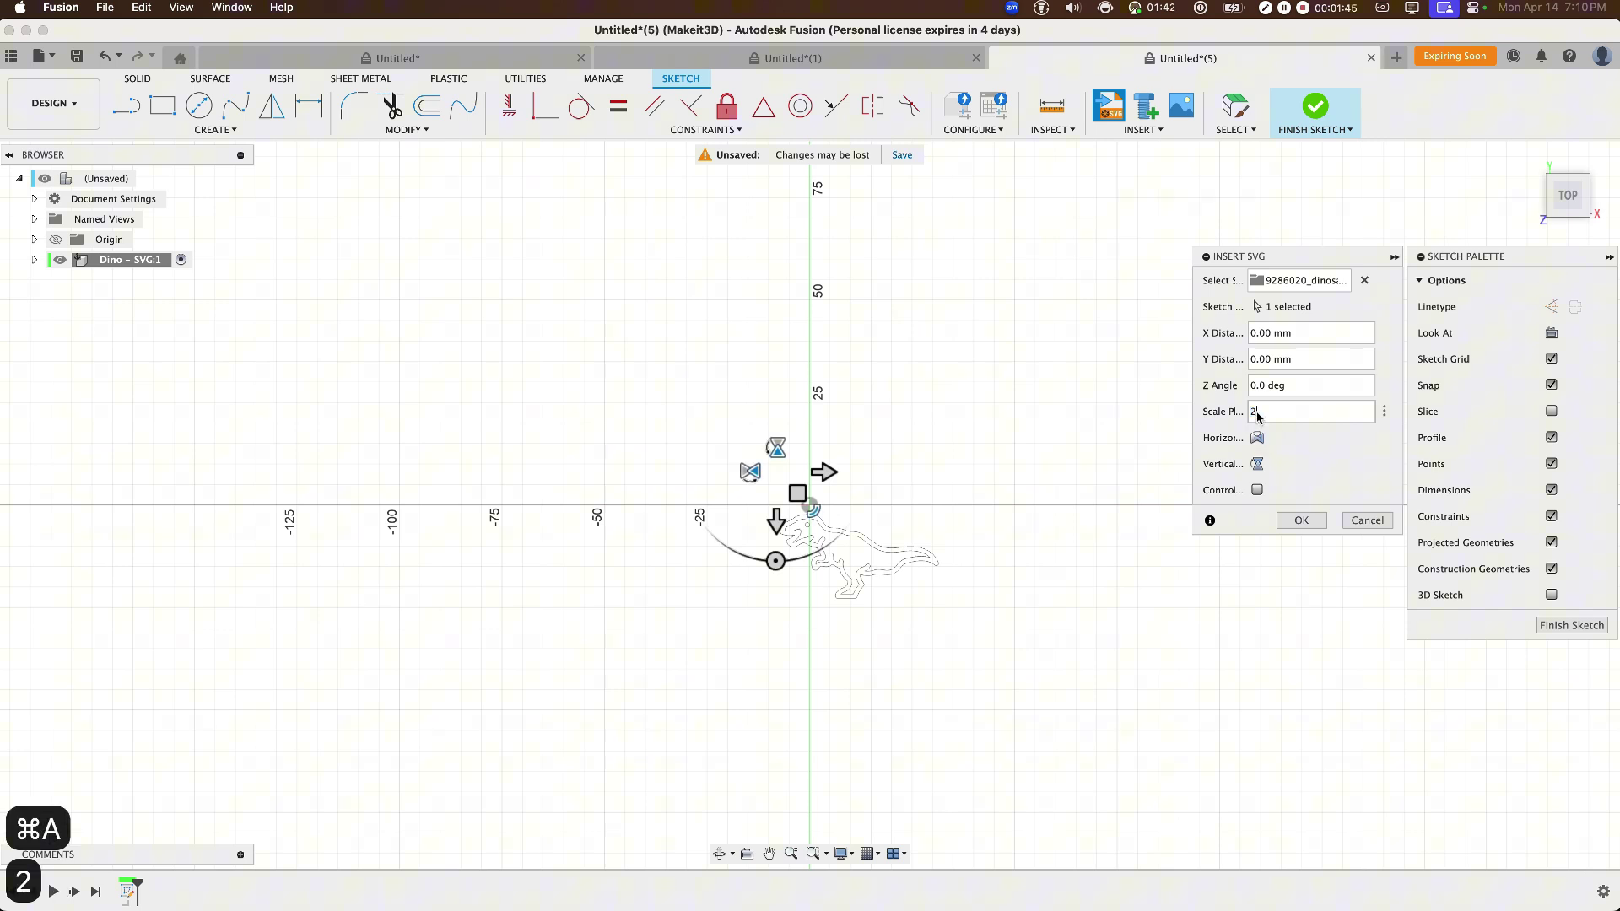
drag(801, 492, 757, 443)
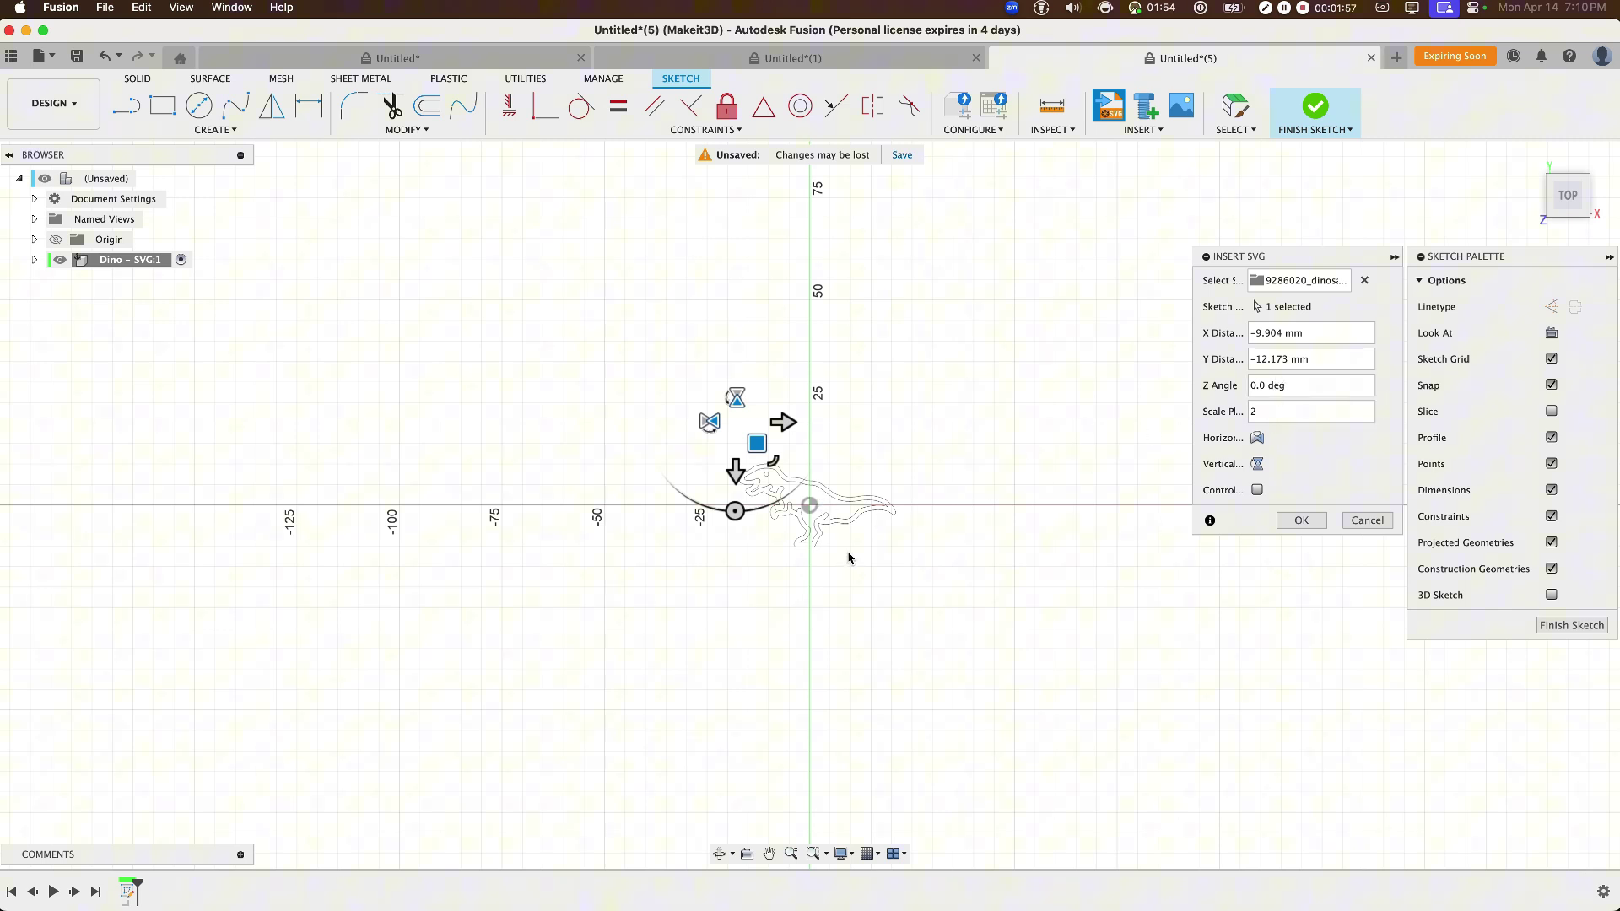
click(1323, 521)
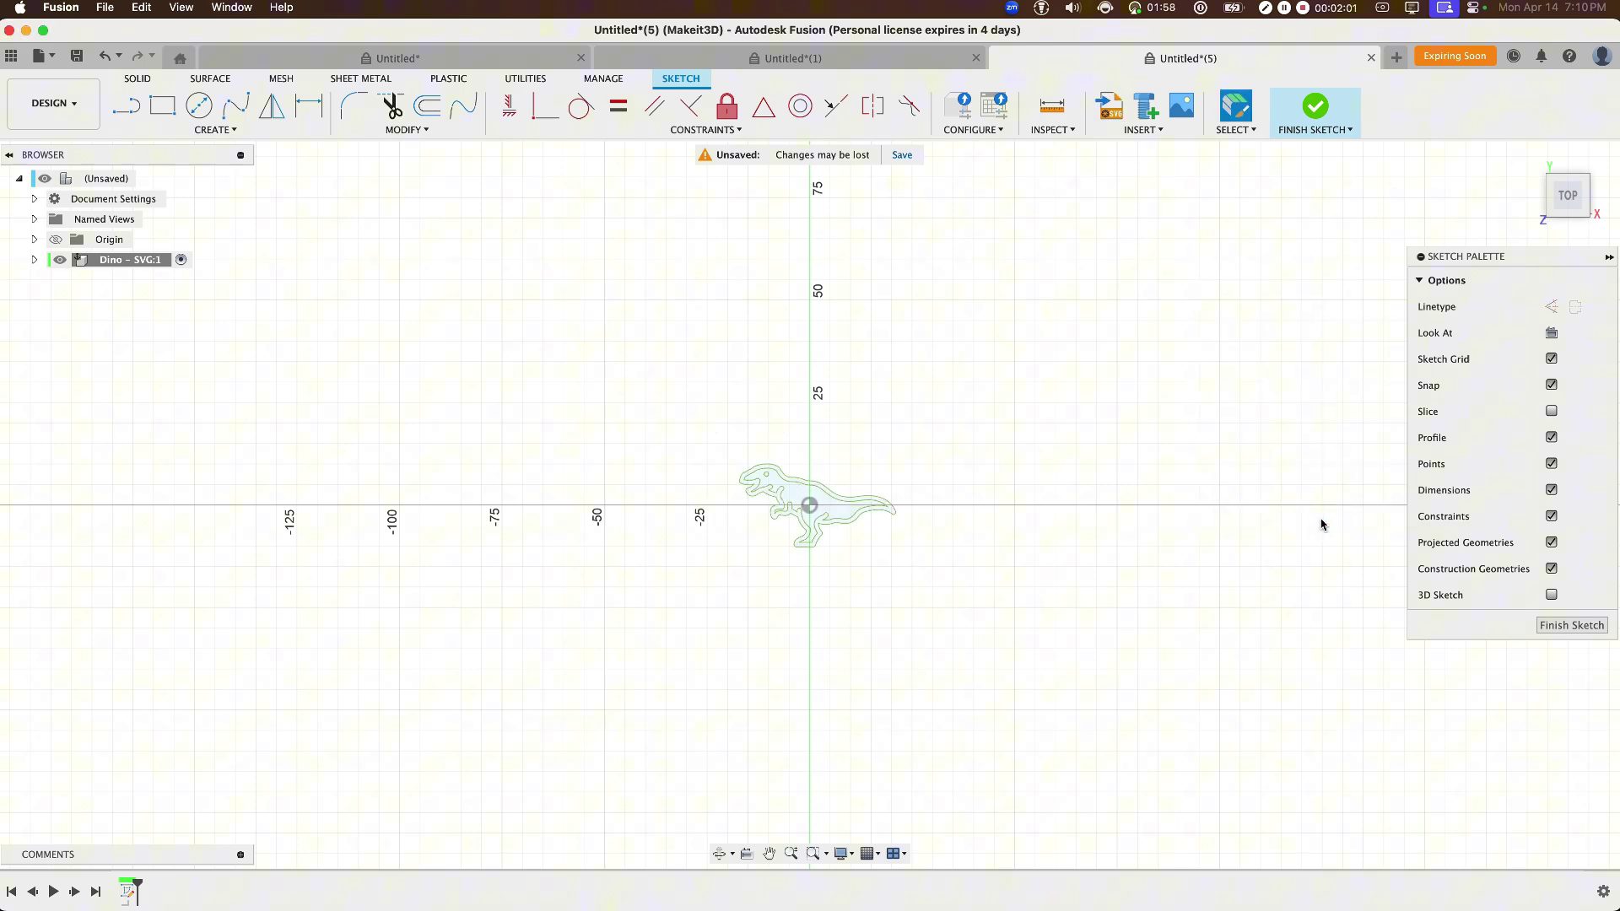
- Inspect the imported dinosaur's inner and outline profiles and measure the distance between the two curves along its back
scroll(846, 557, up, 5)
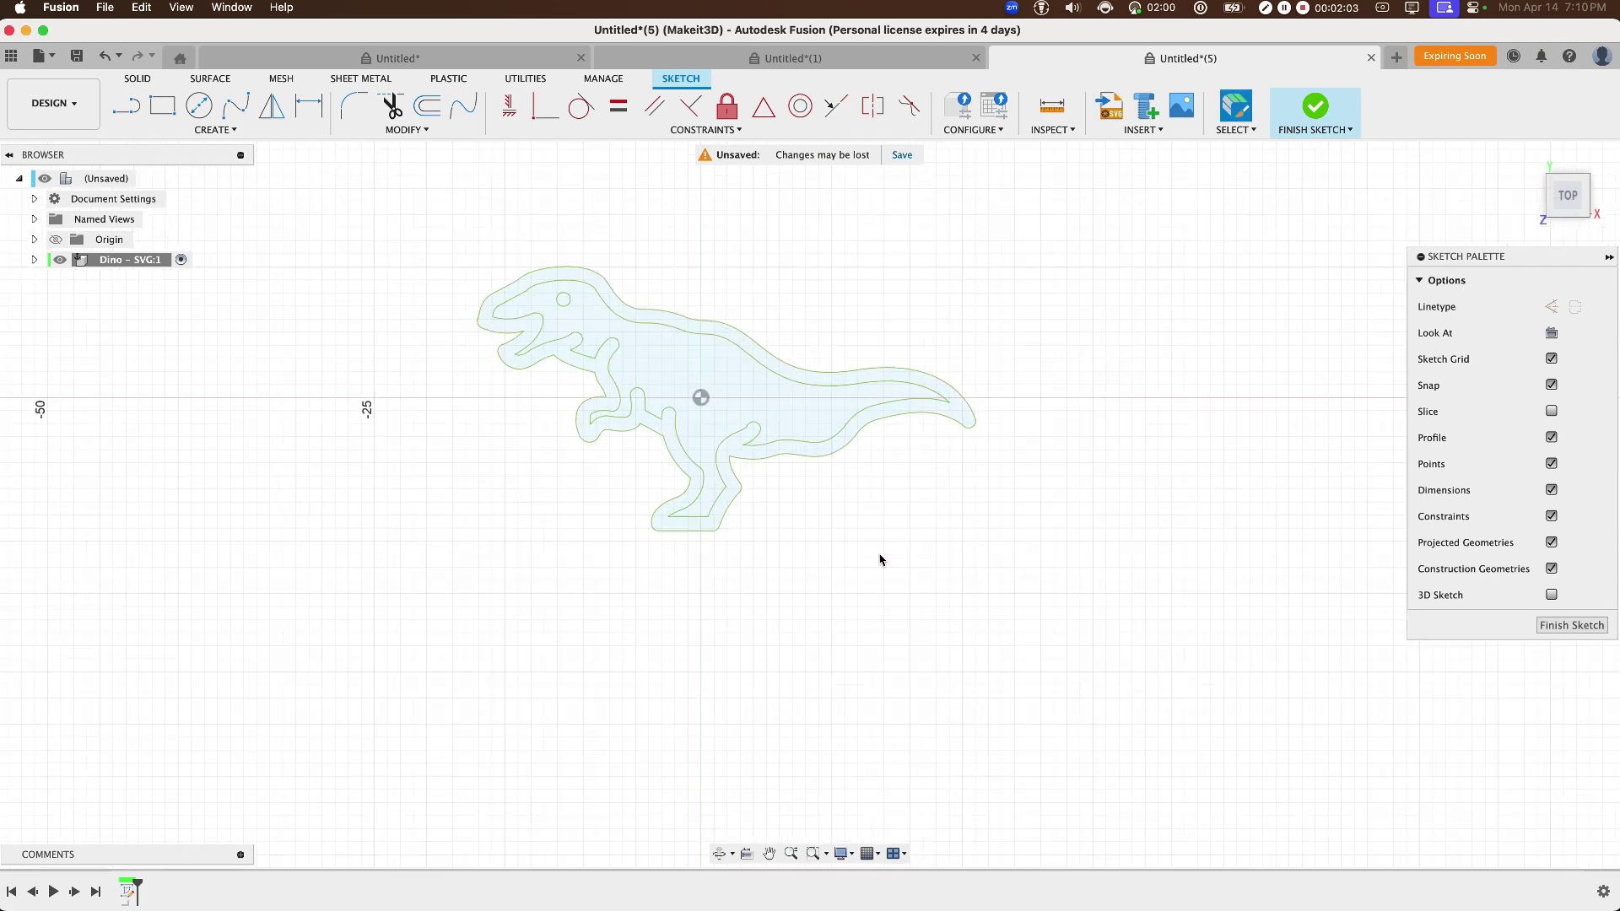
mouse_move(875, 557)
shift+middle_down()
mouse_move(734, 444)
mouse_move(1067, 706)
mouse_move(966, 654)
shift+middle_up()
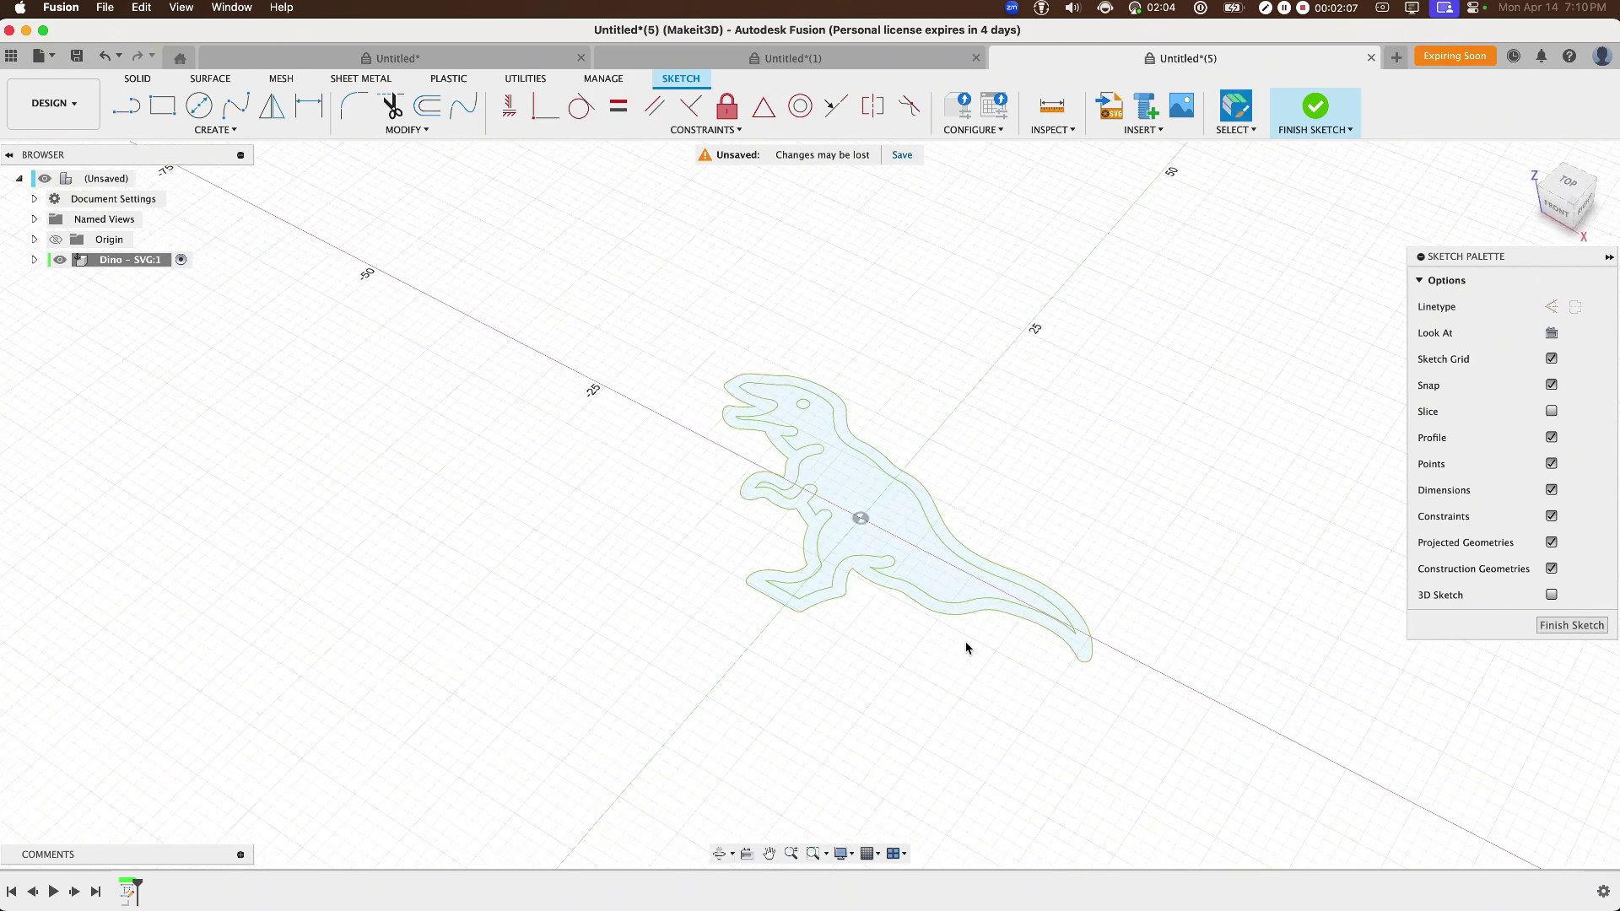
scroll(924, 569, up, 4)
click(922, 566)
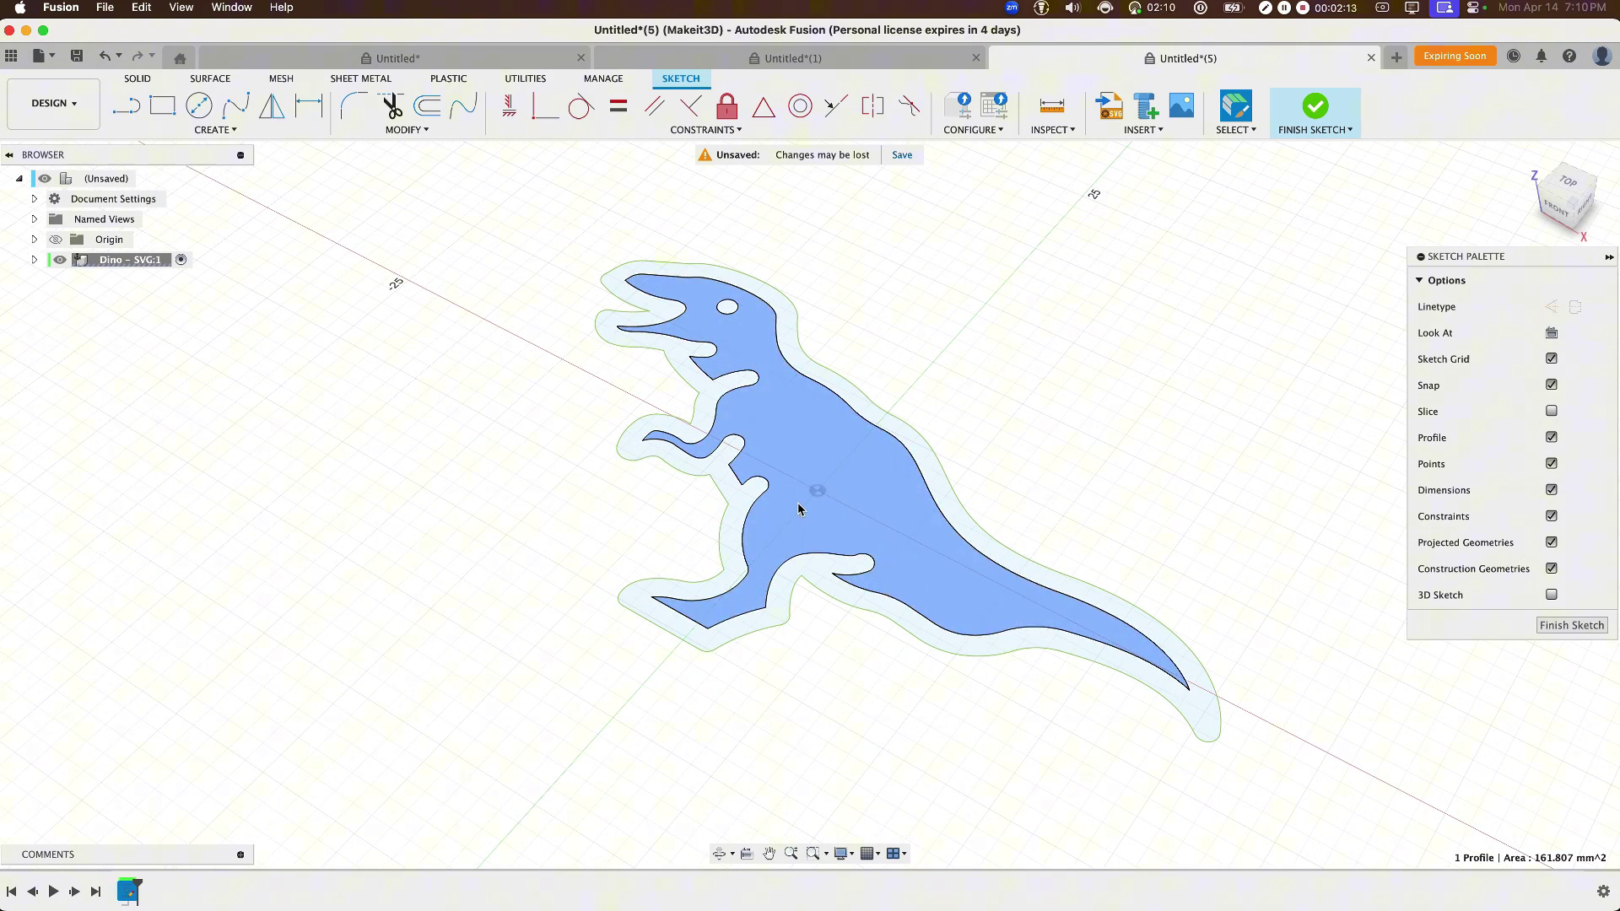
click(942, 491)
click(1031, 459)
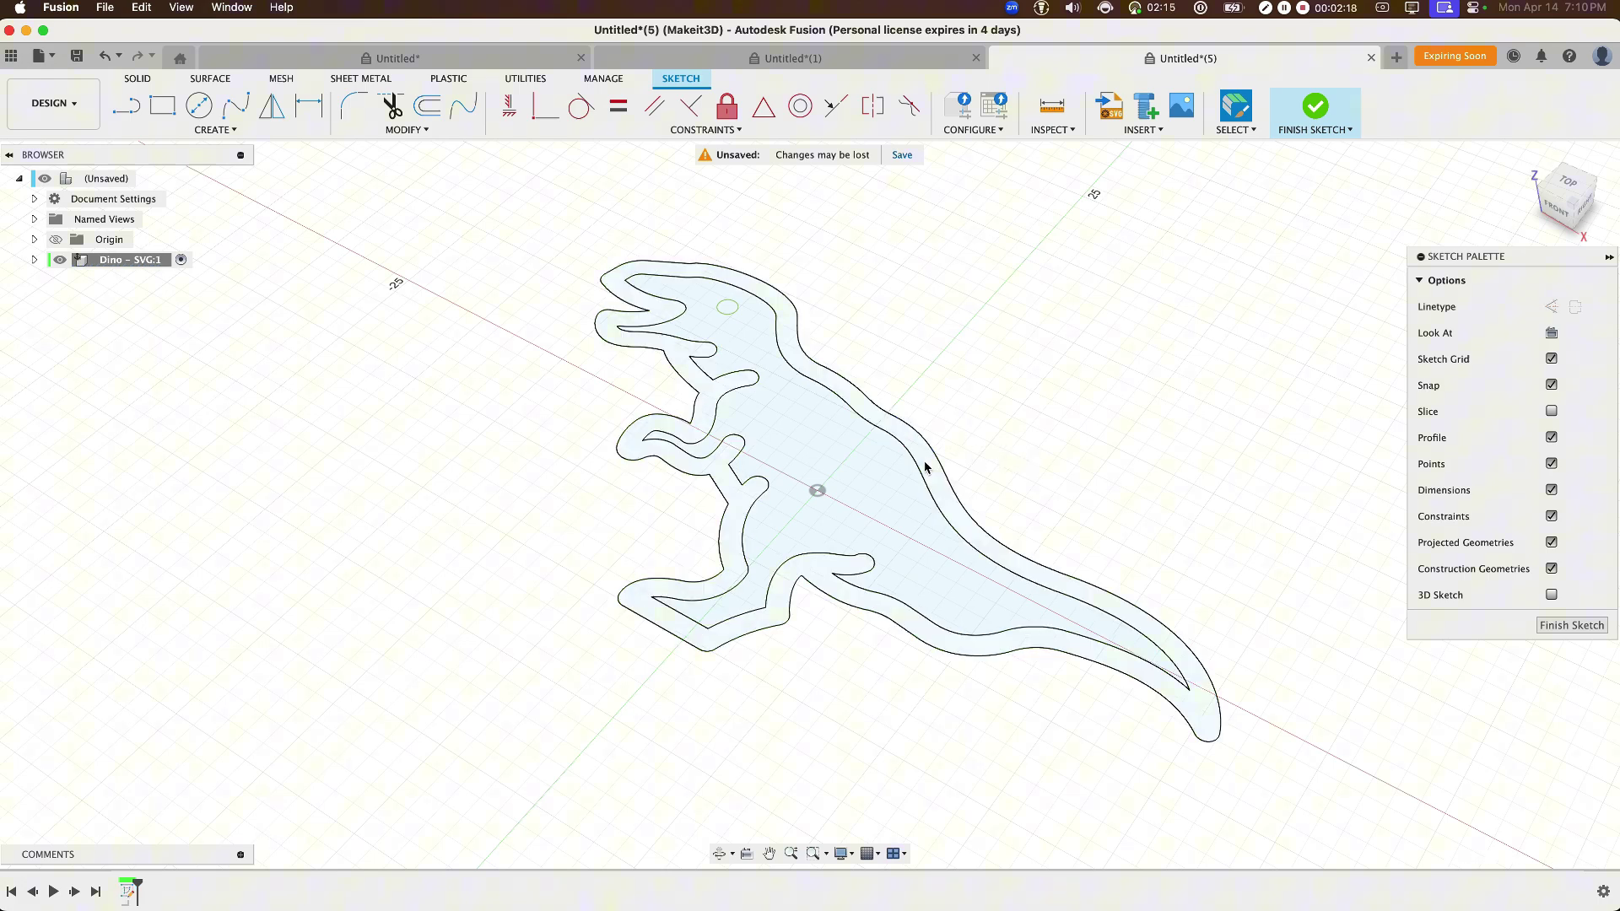
click(1051, 99)
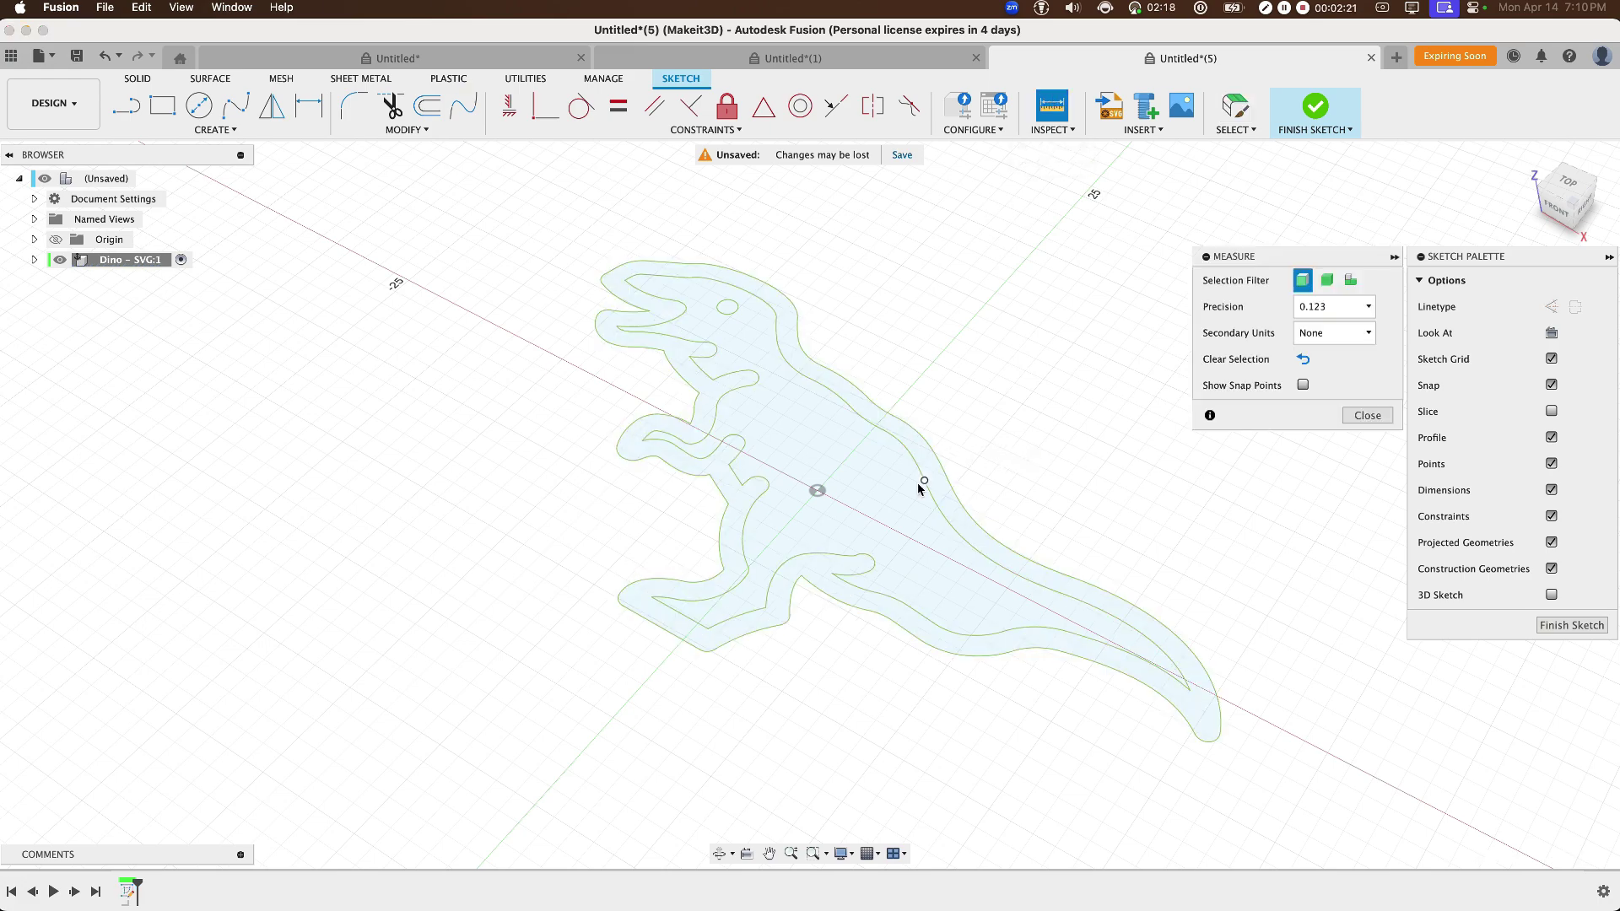
click(940, 462)
click(983, 520)
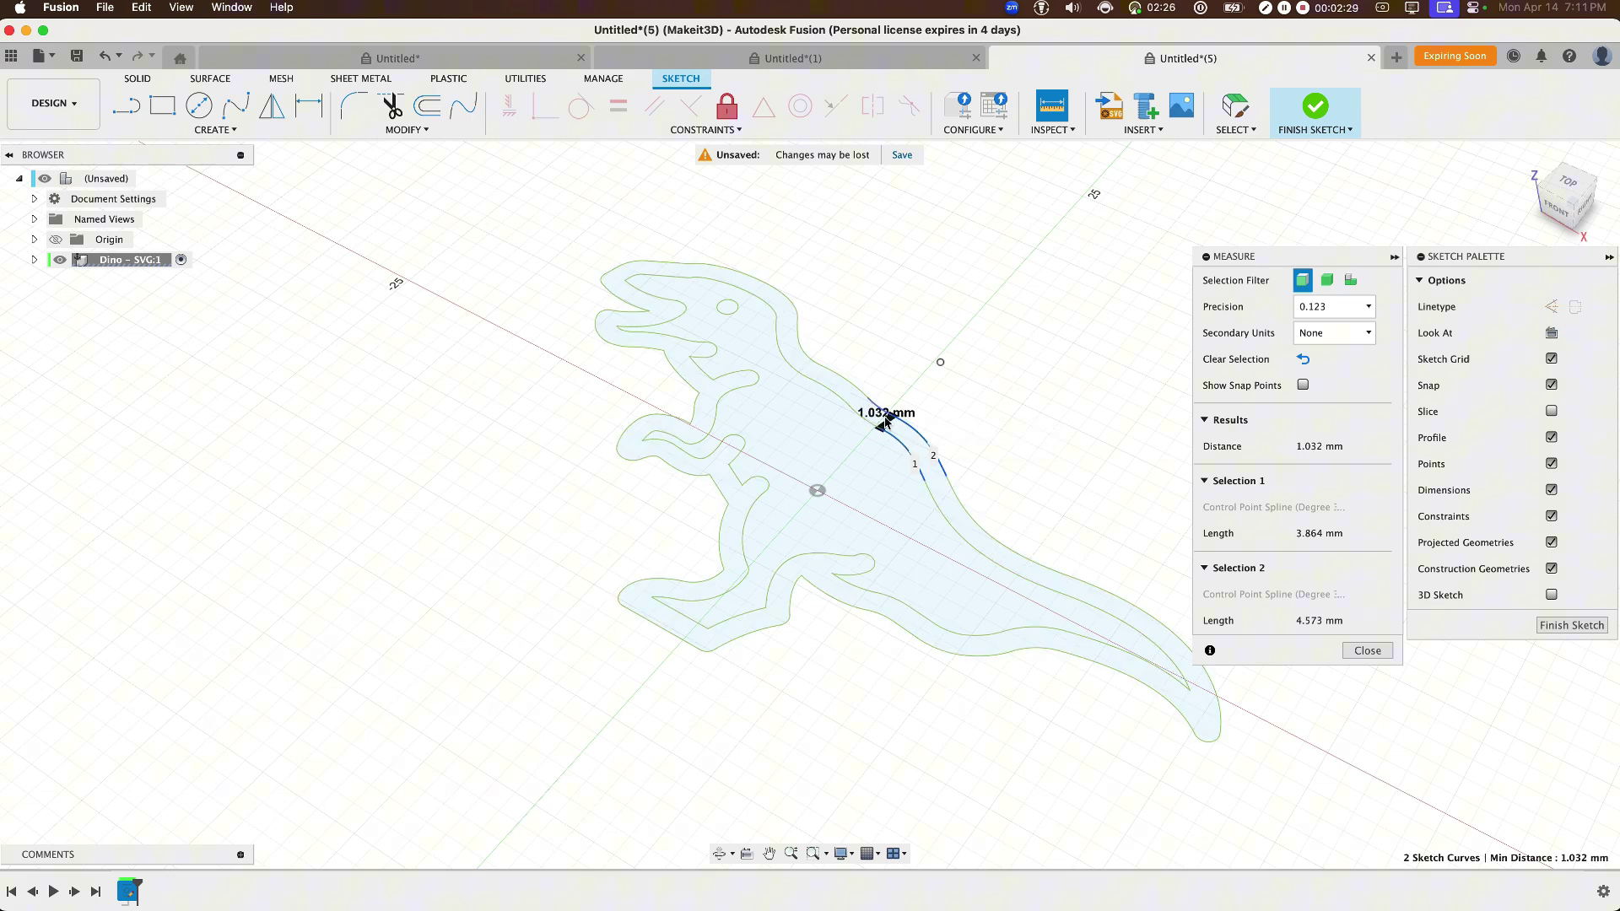
key(Escape)
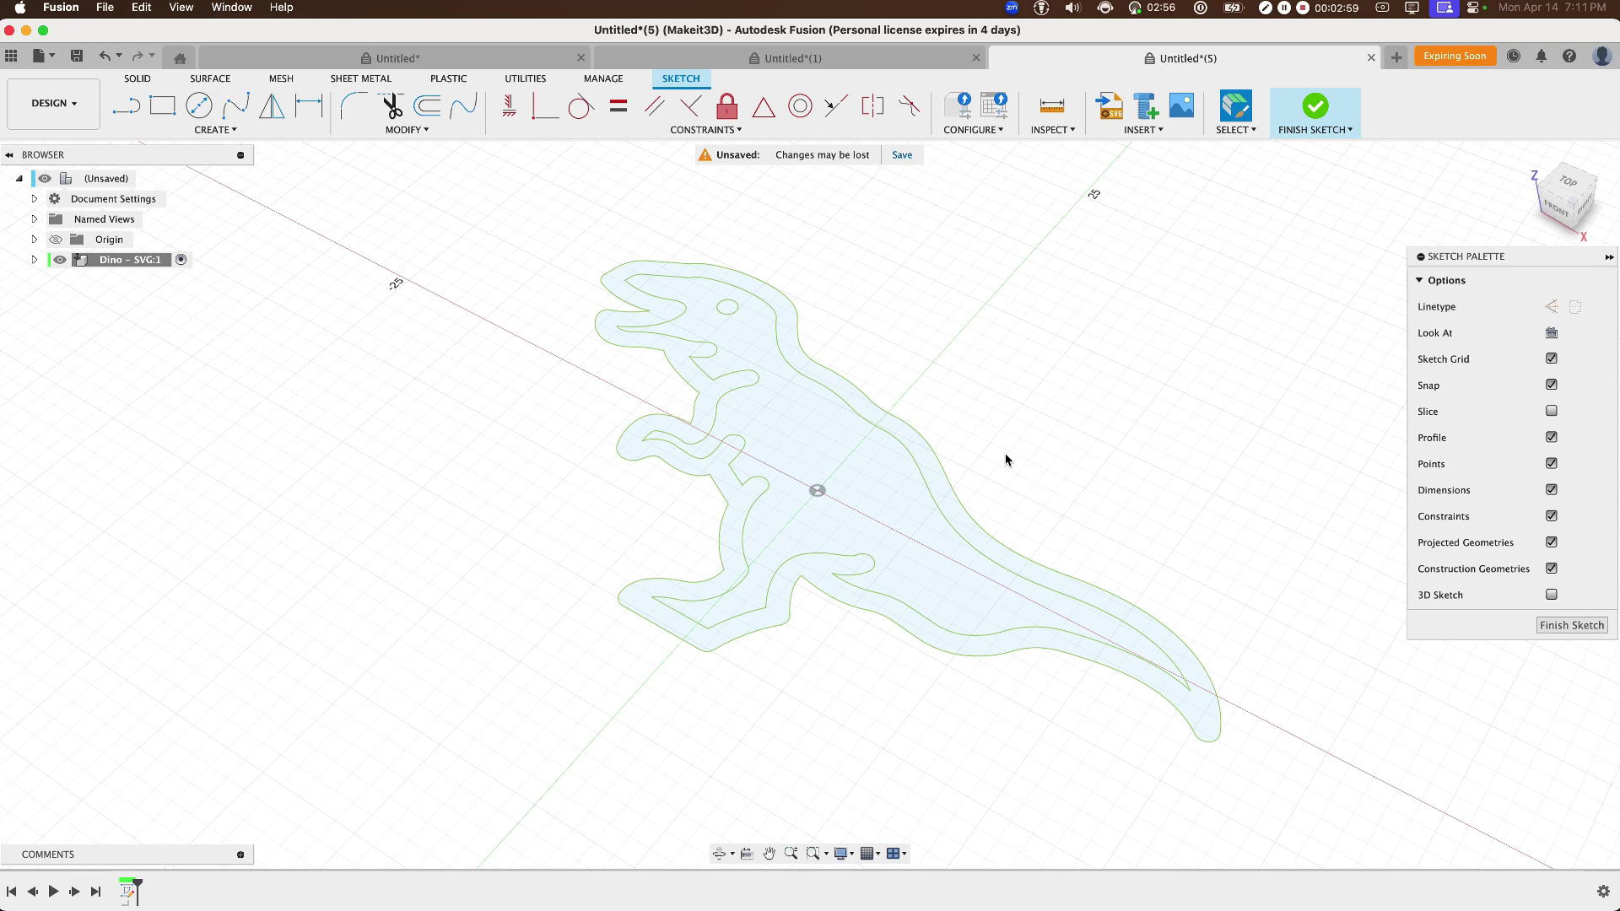
- Offset the dinosaur's outermost outline outward by 0.8 mm
key(o)
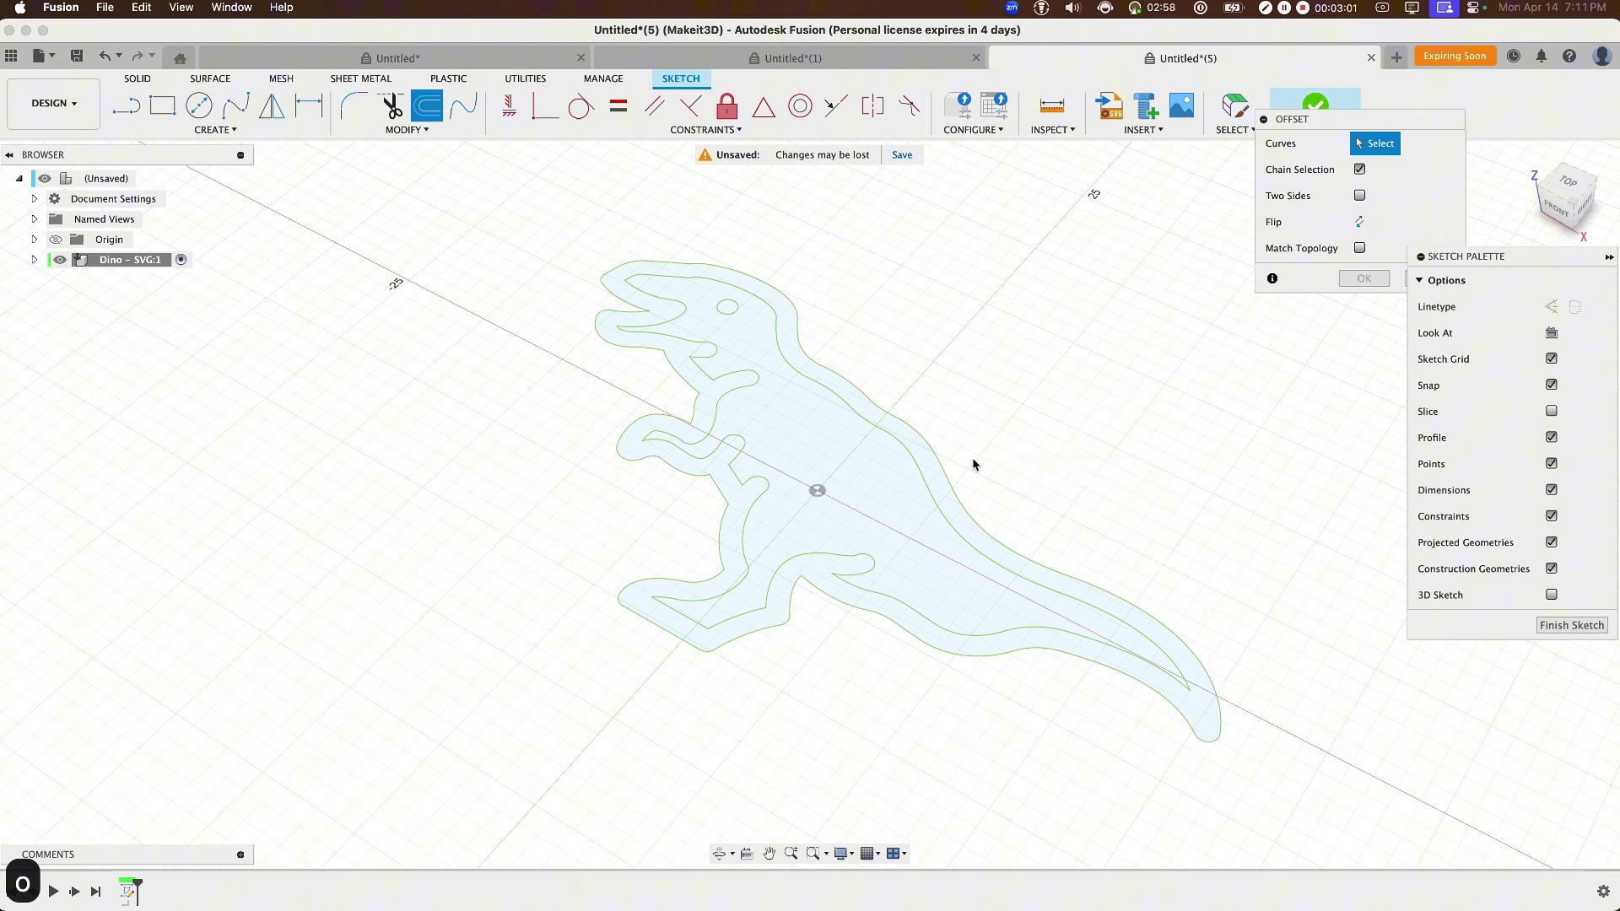
click(949, 488)
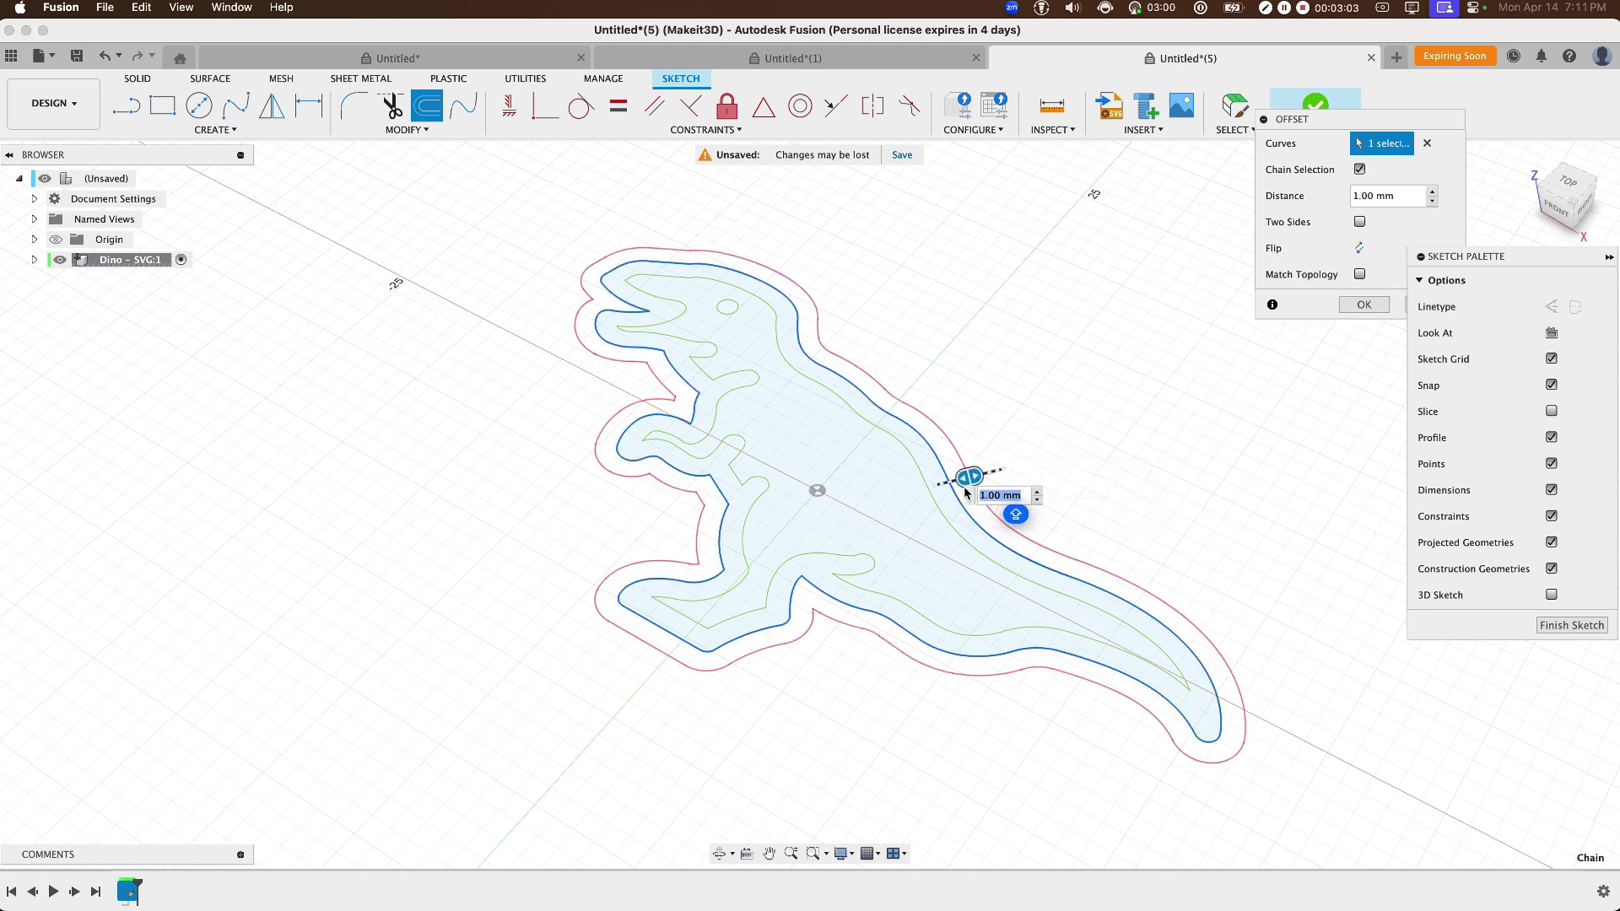
text(.8)
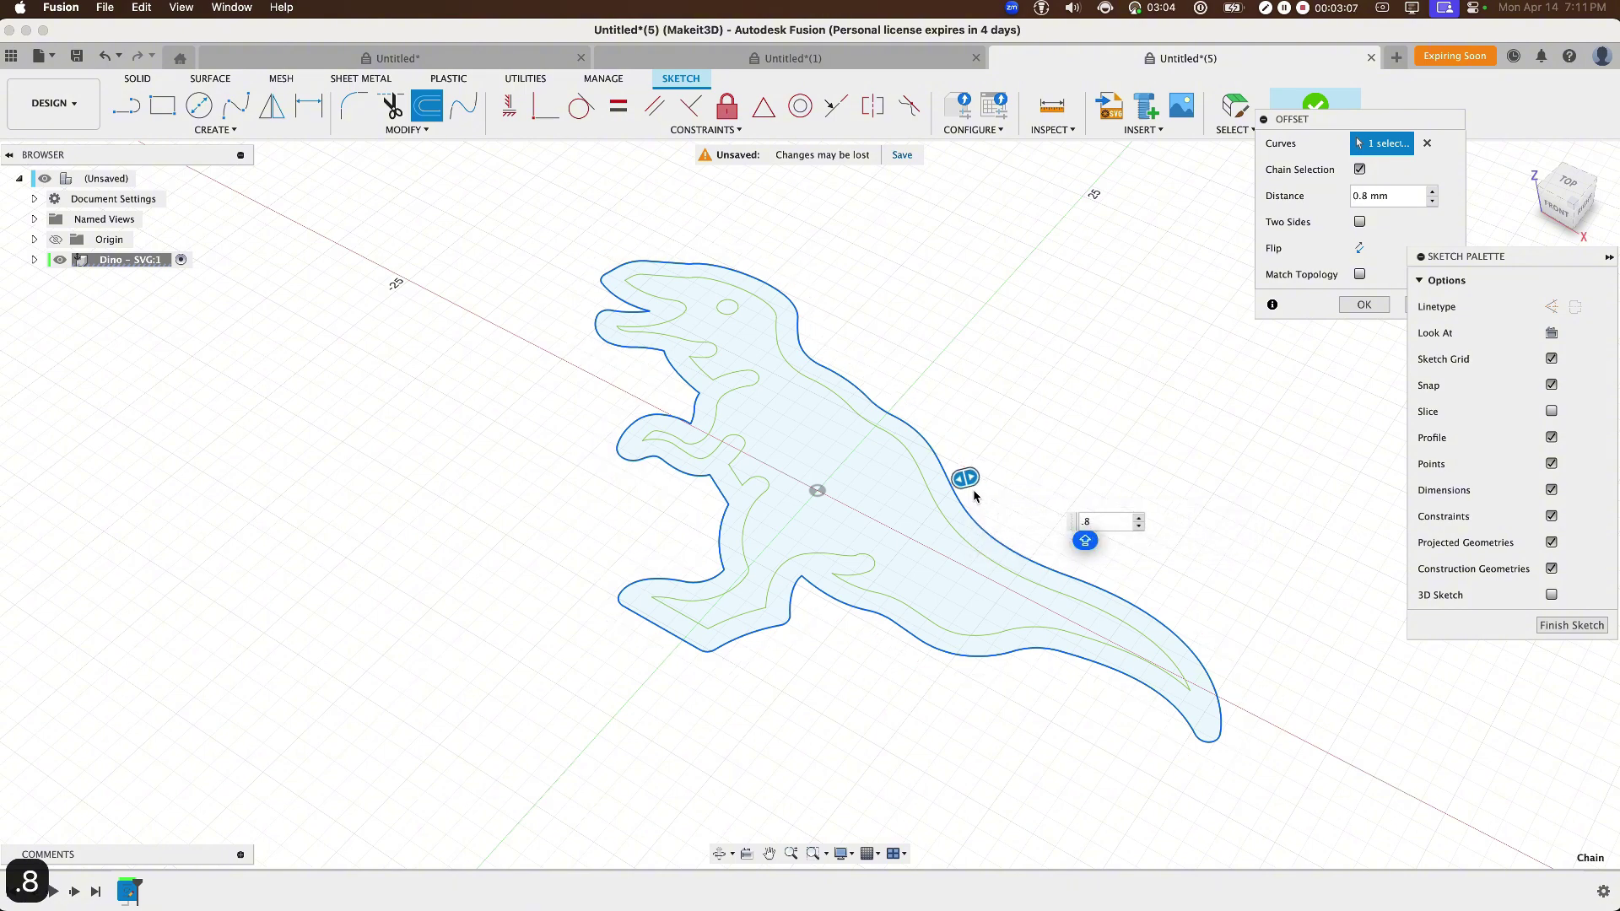
mouse_move(966, 478)
mouse_down()
mouse_move(968, 491)
mouse_move(970, 476)
mouse_up()
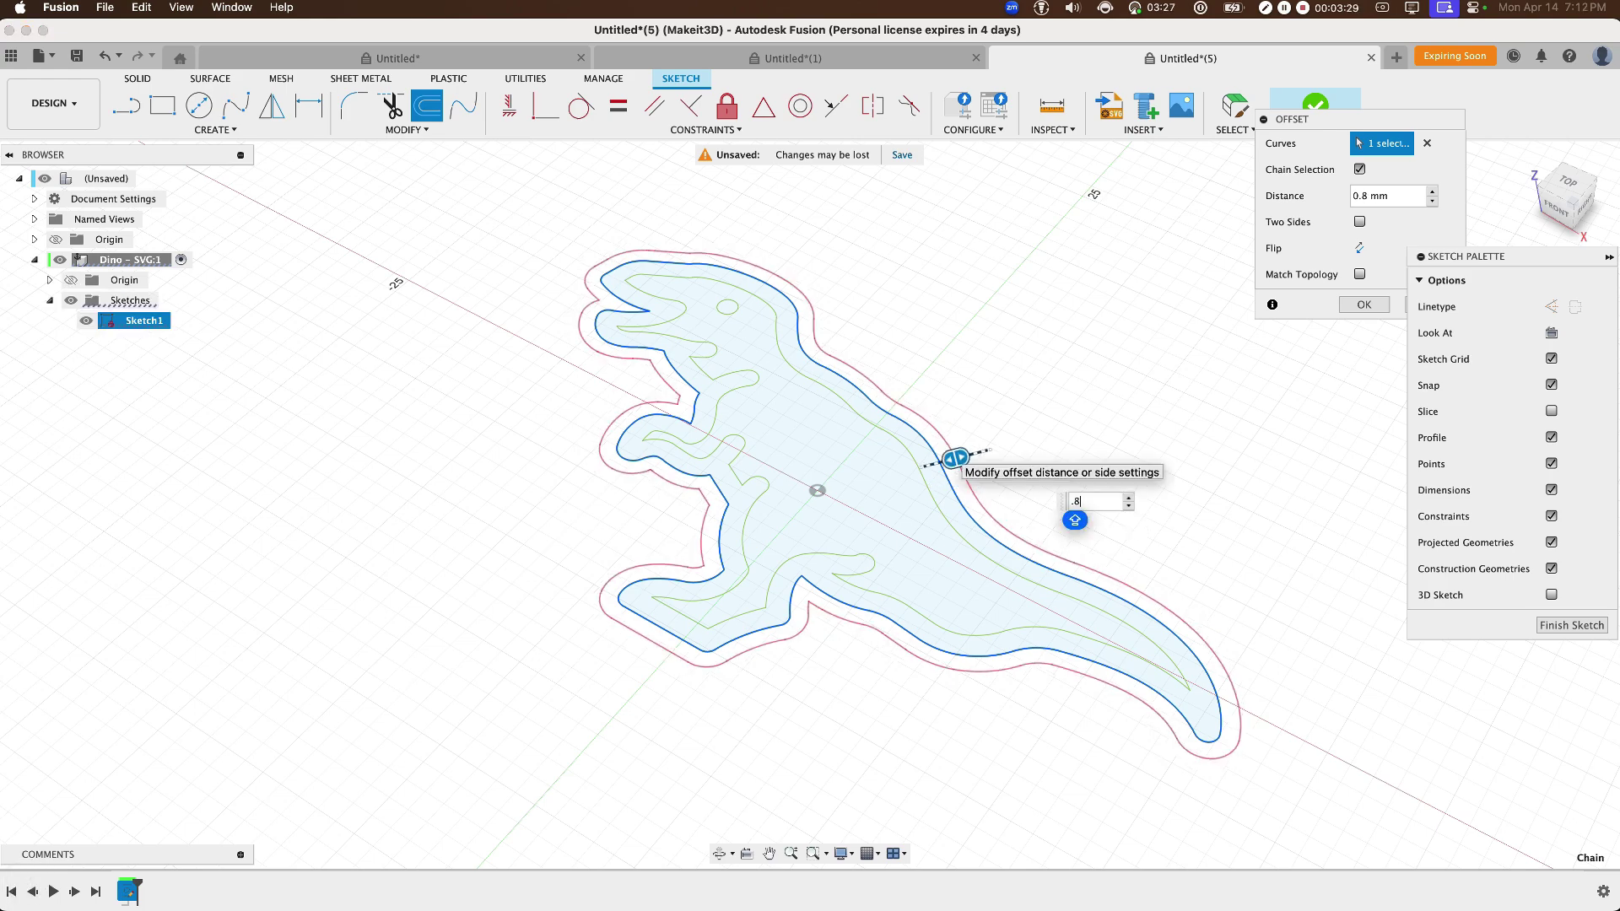
key(Return)
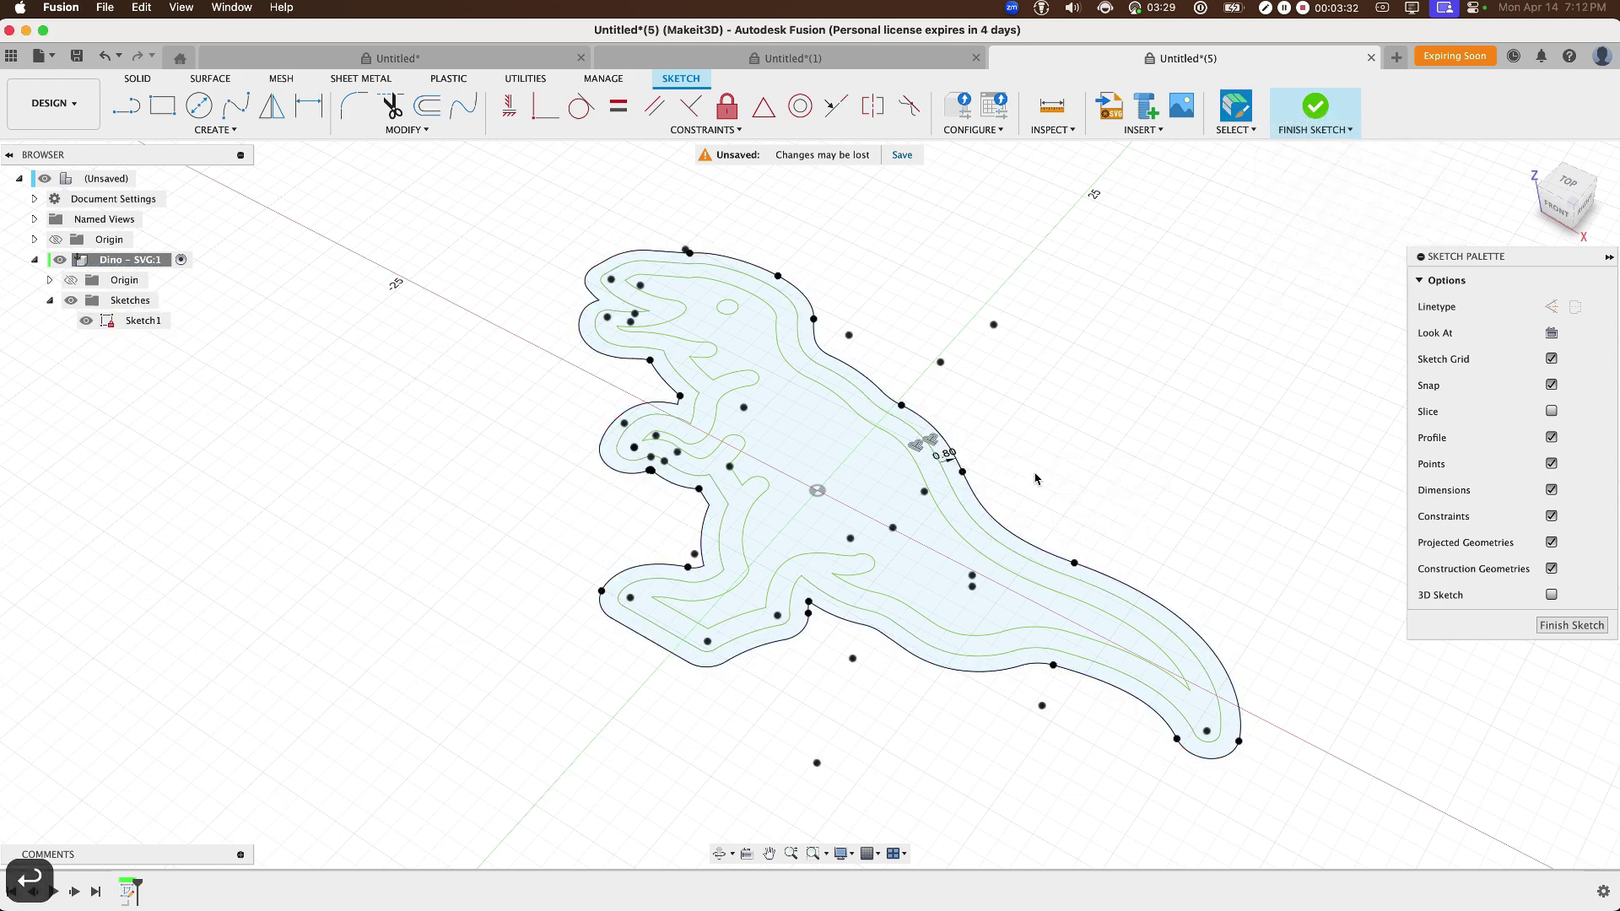
- Extrude the thin ring between the dinosaur's original outline and its outer offset 10 mm as a new body
key(e)
scroll(1007, 463, up, 3)
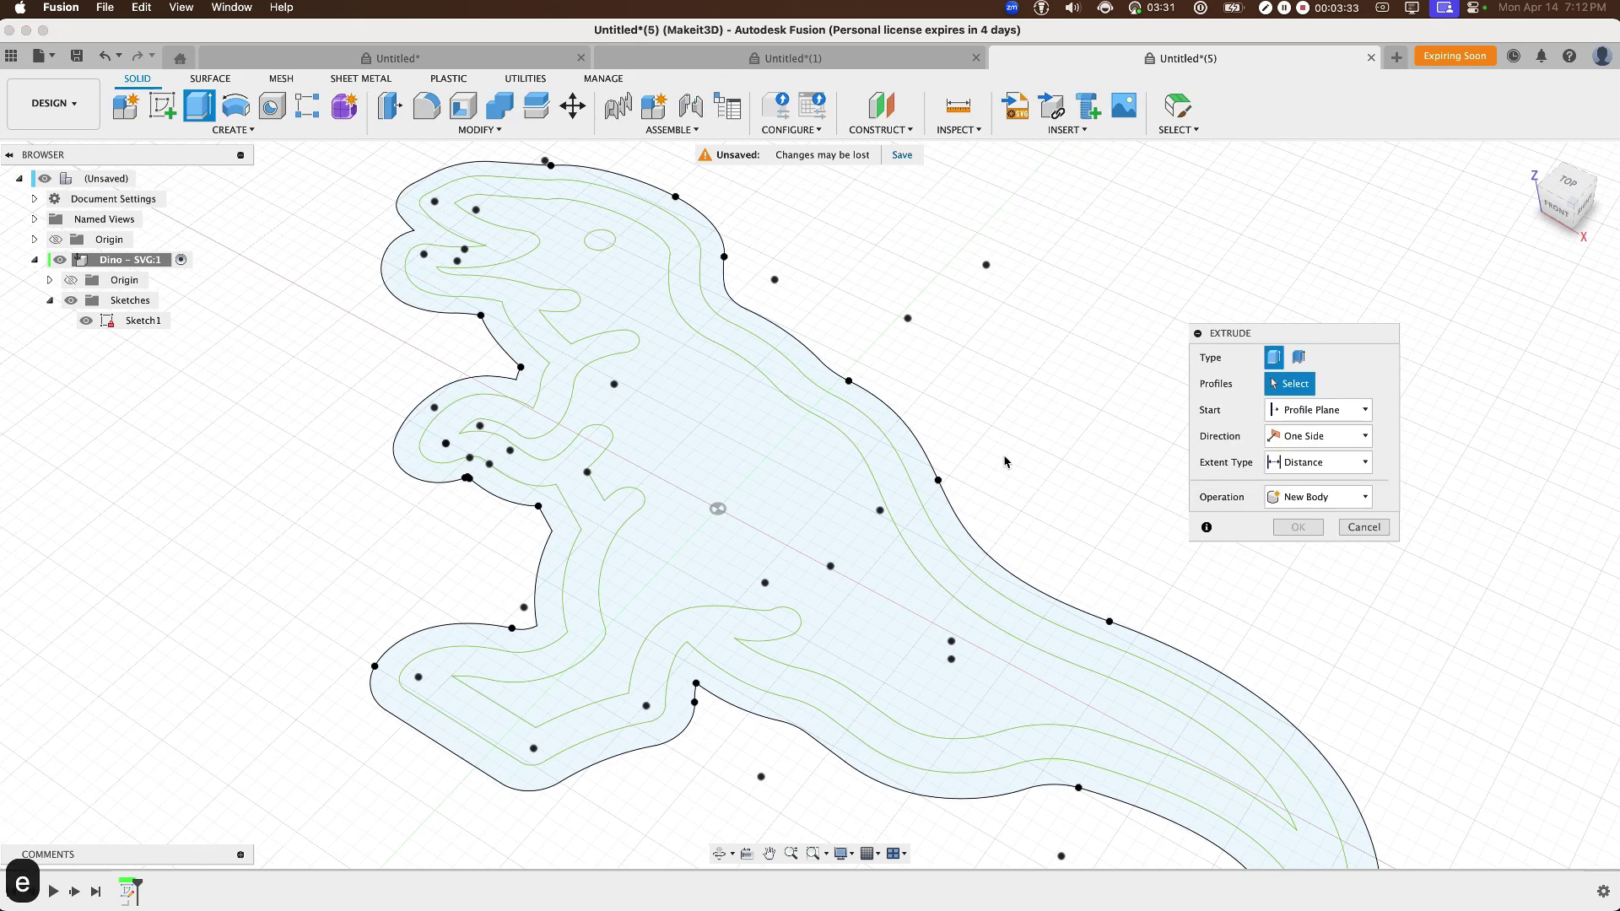
click(928, 464)
scroll(933, 460, down, 5)
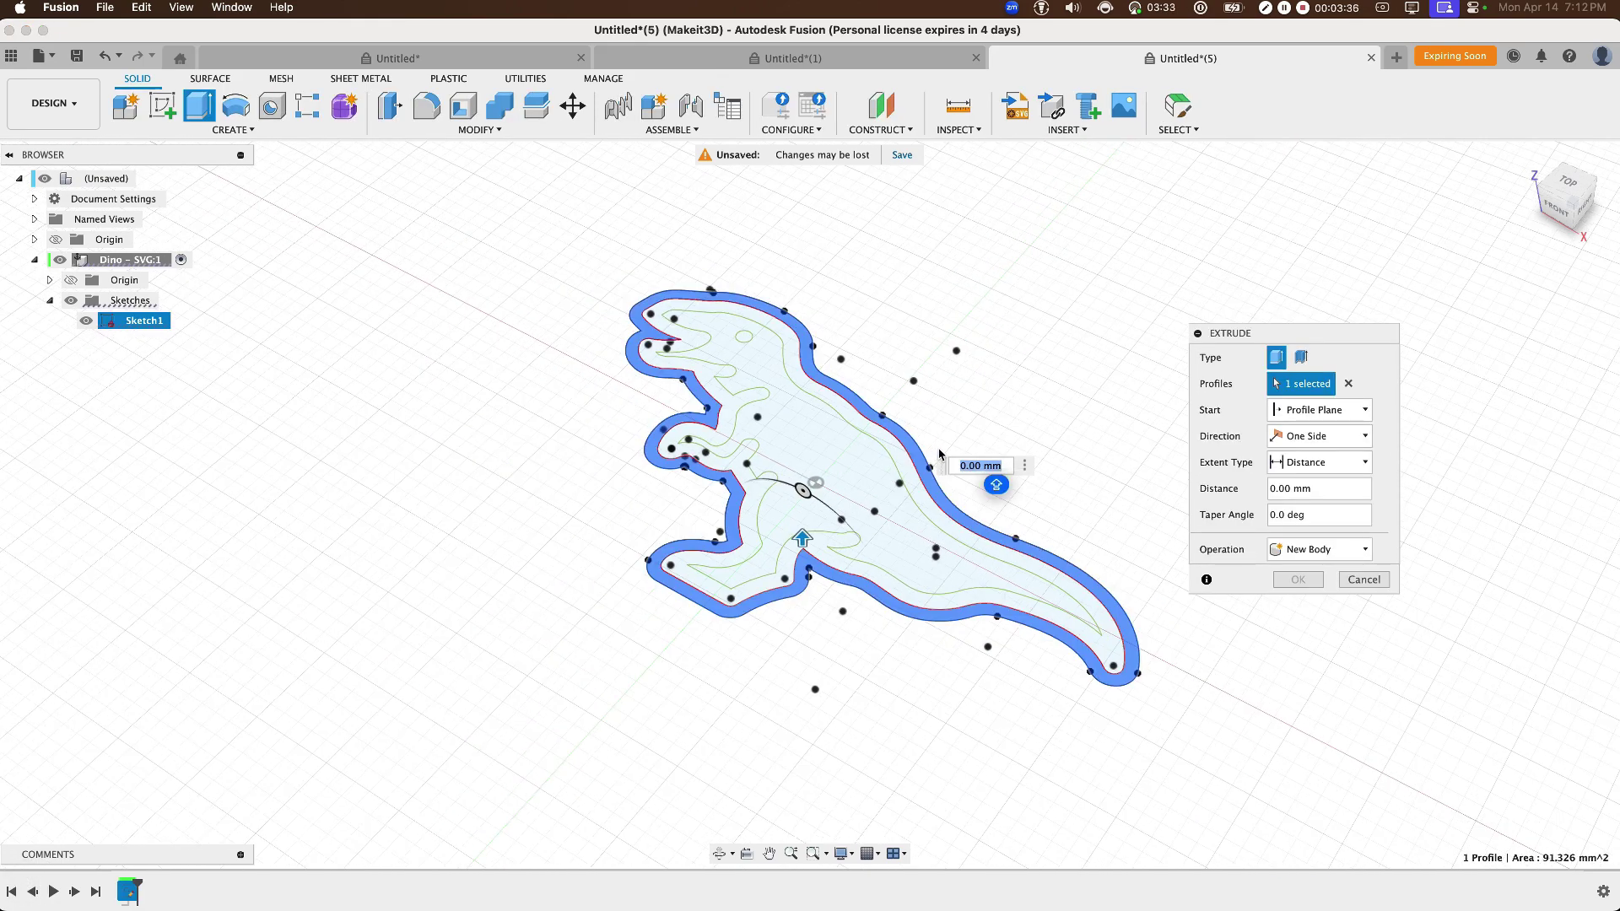
text(10)
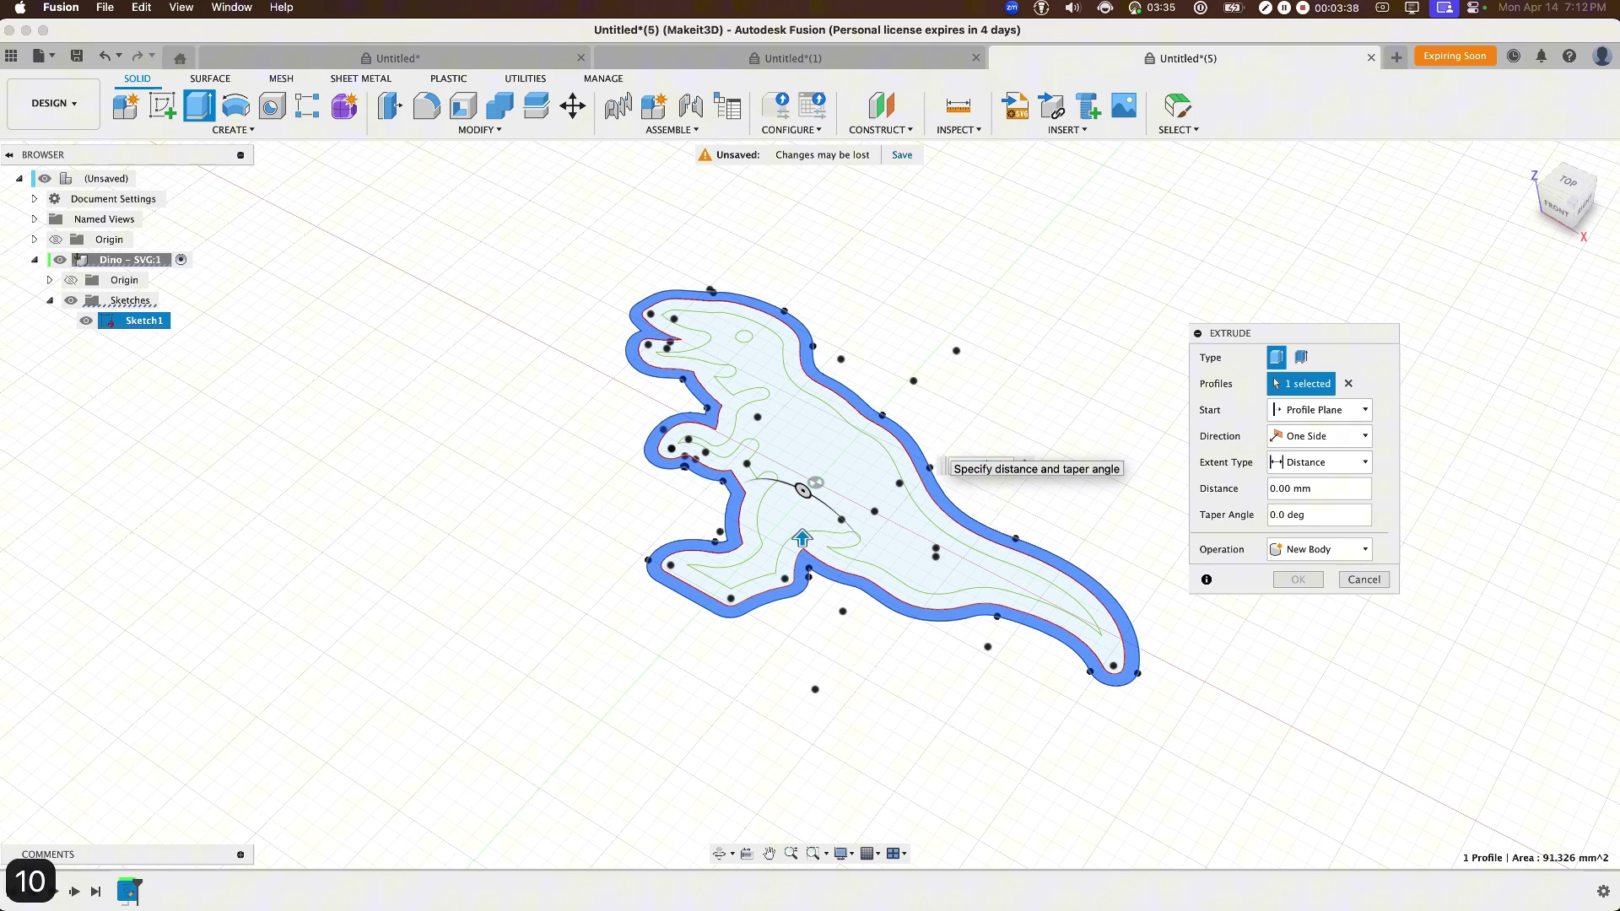
click(1299, 580)
- Offset the outer edge of the dinosaur wall's top face outward by 1.7 mm in a new sketch on that face
middle_drag(948, 231, 998, 359)
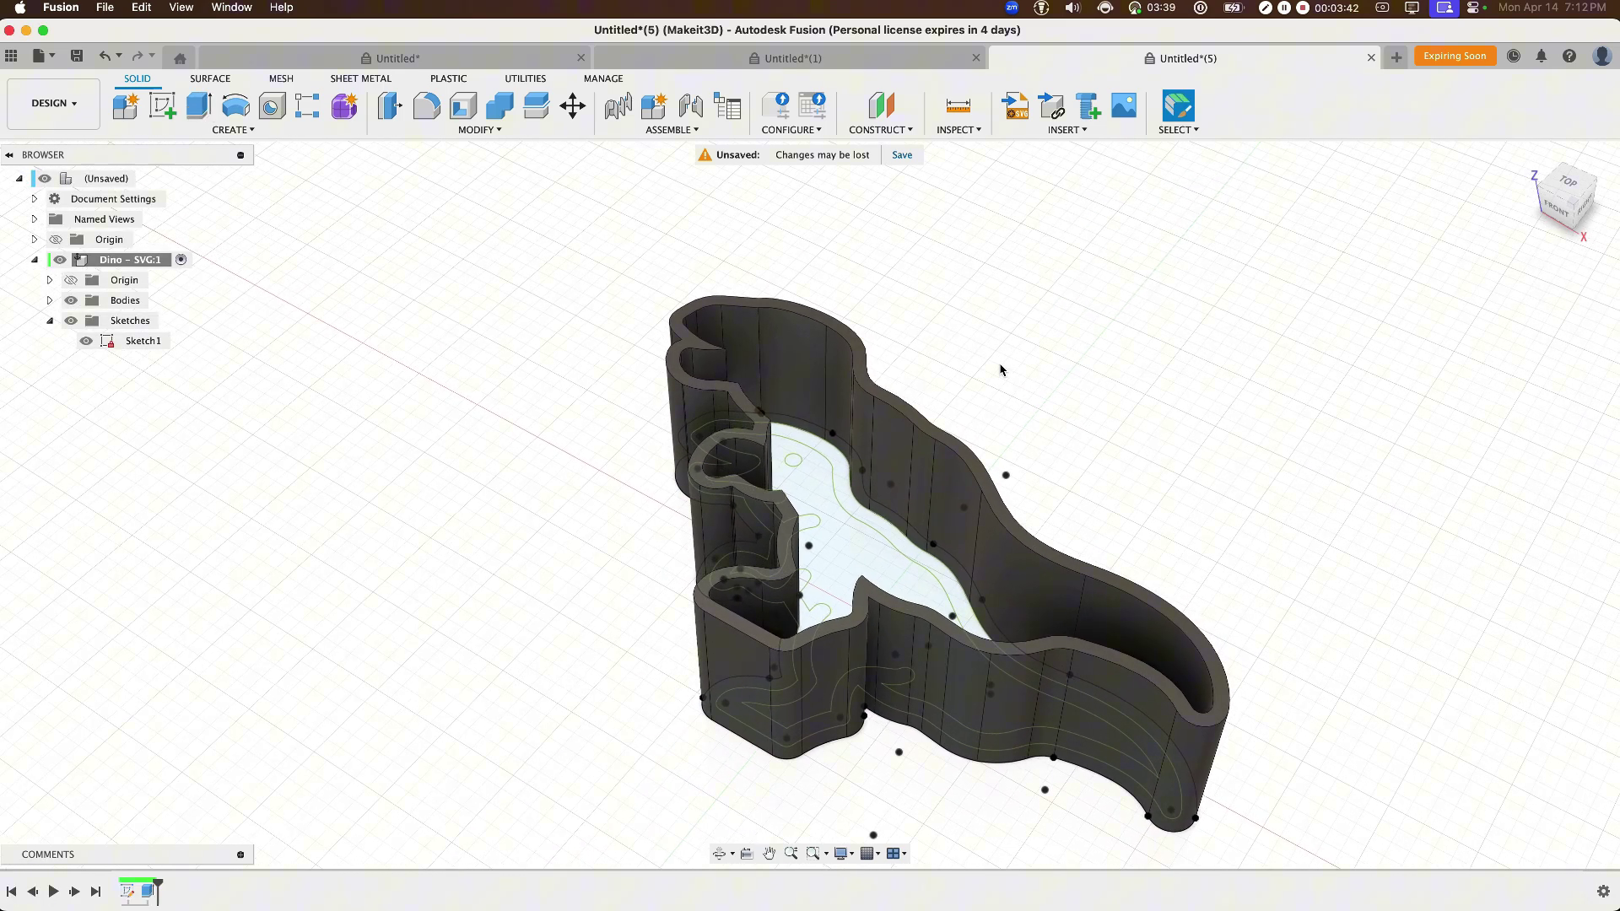
key(o)
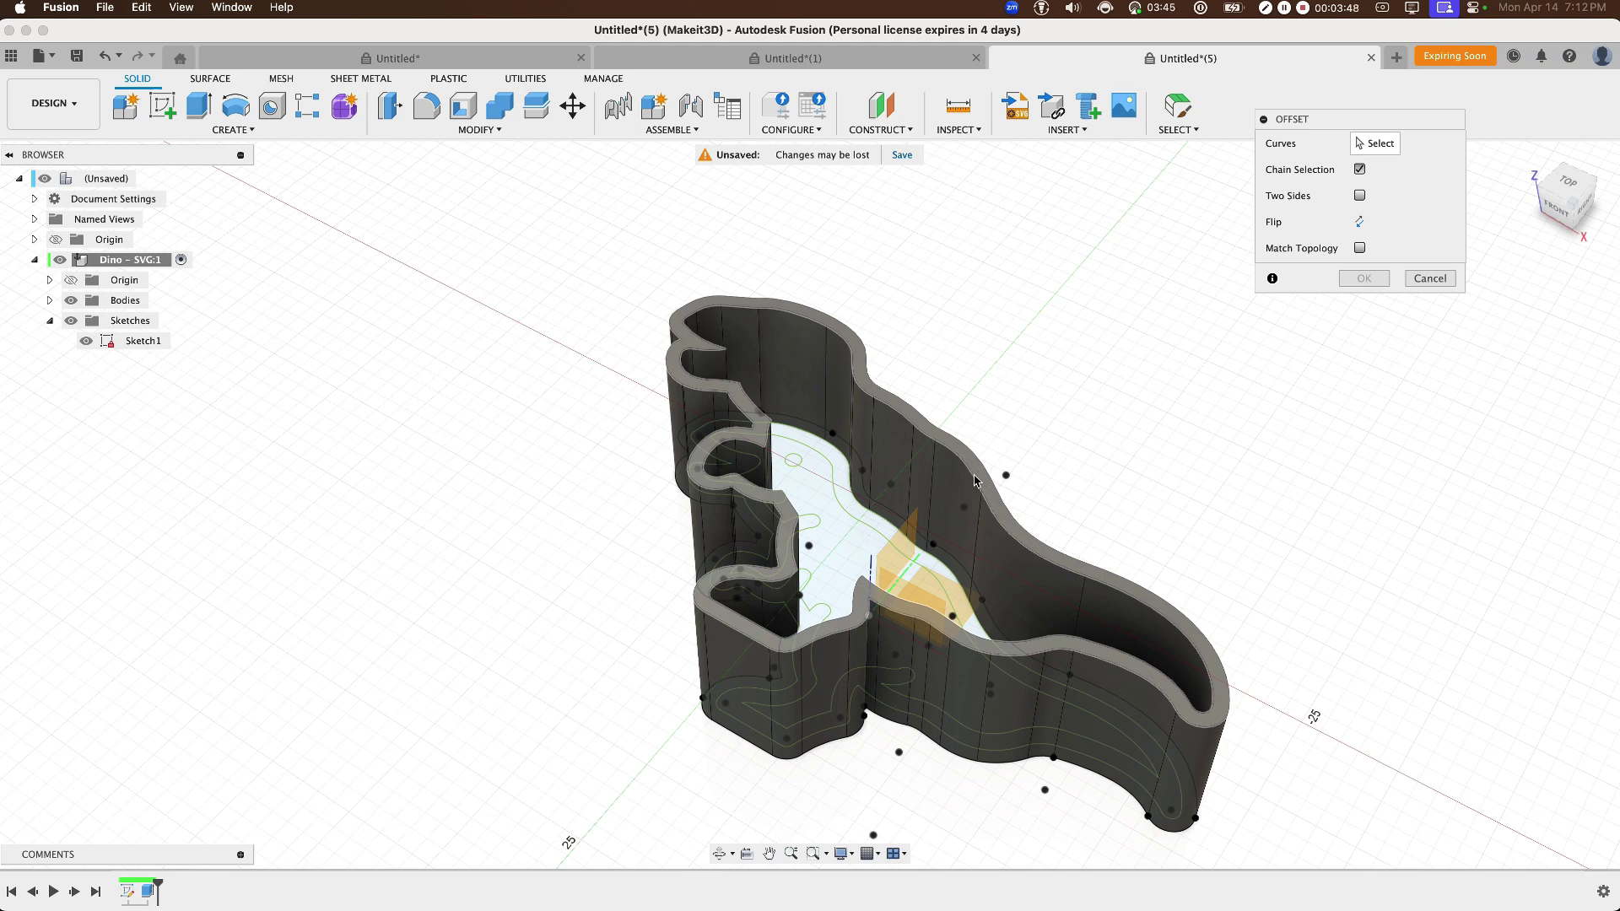
click(986, 488)
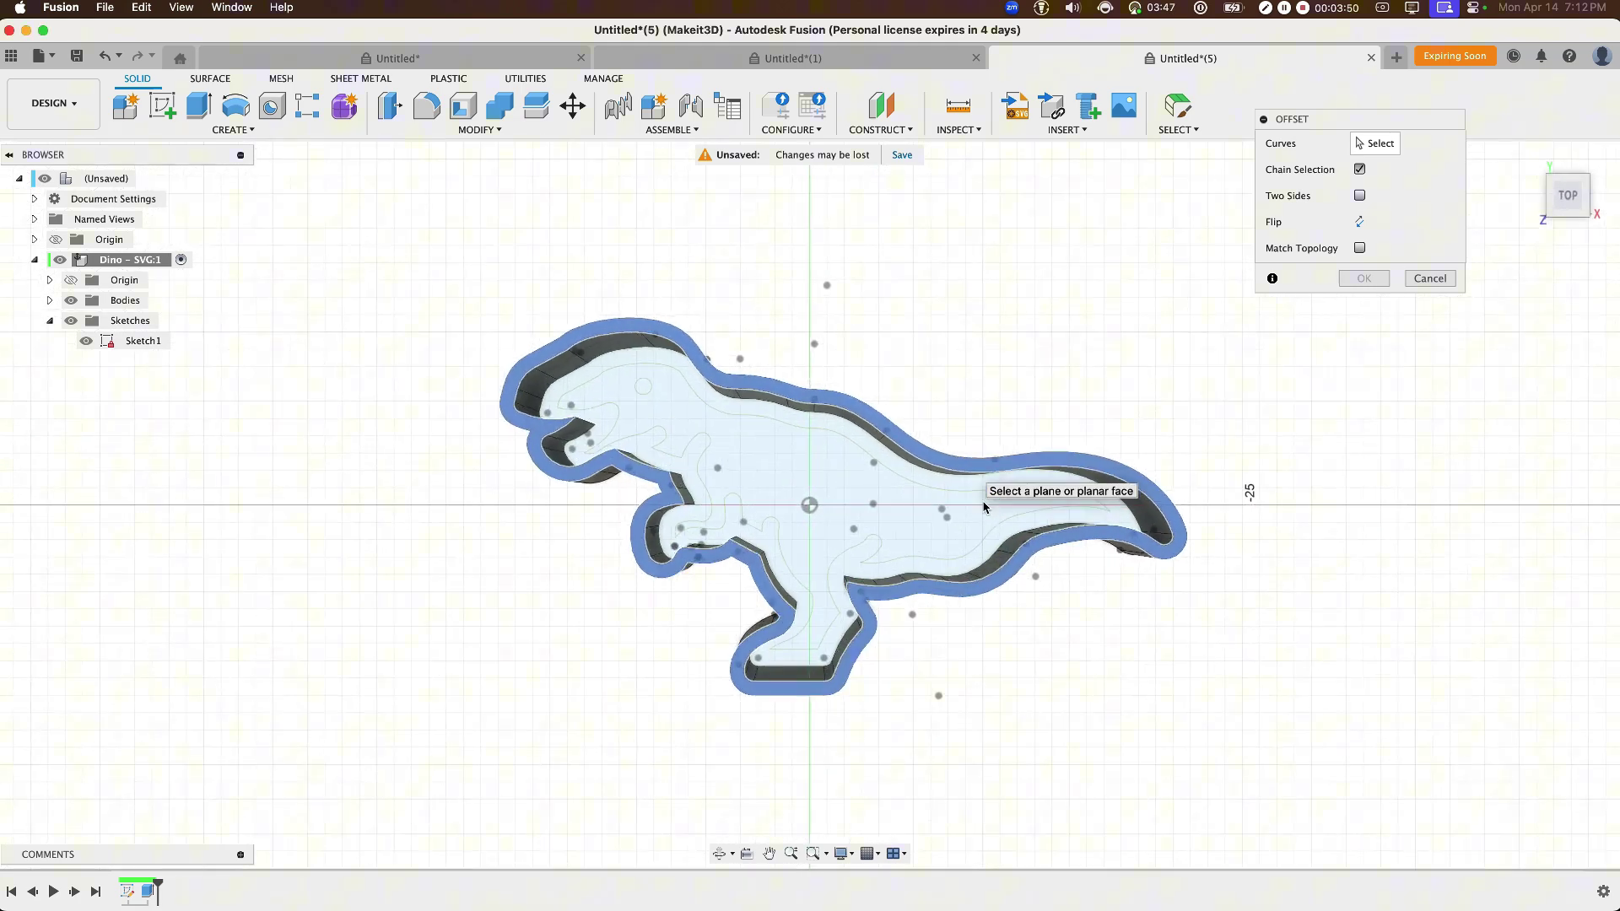
click(945, 461)
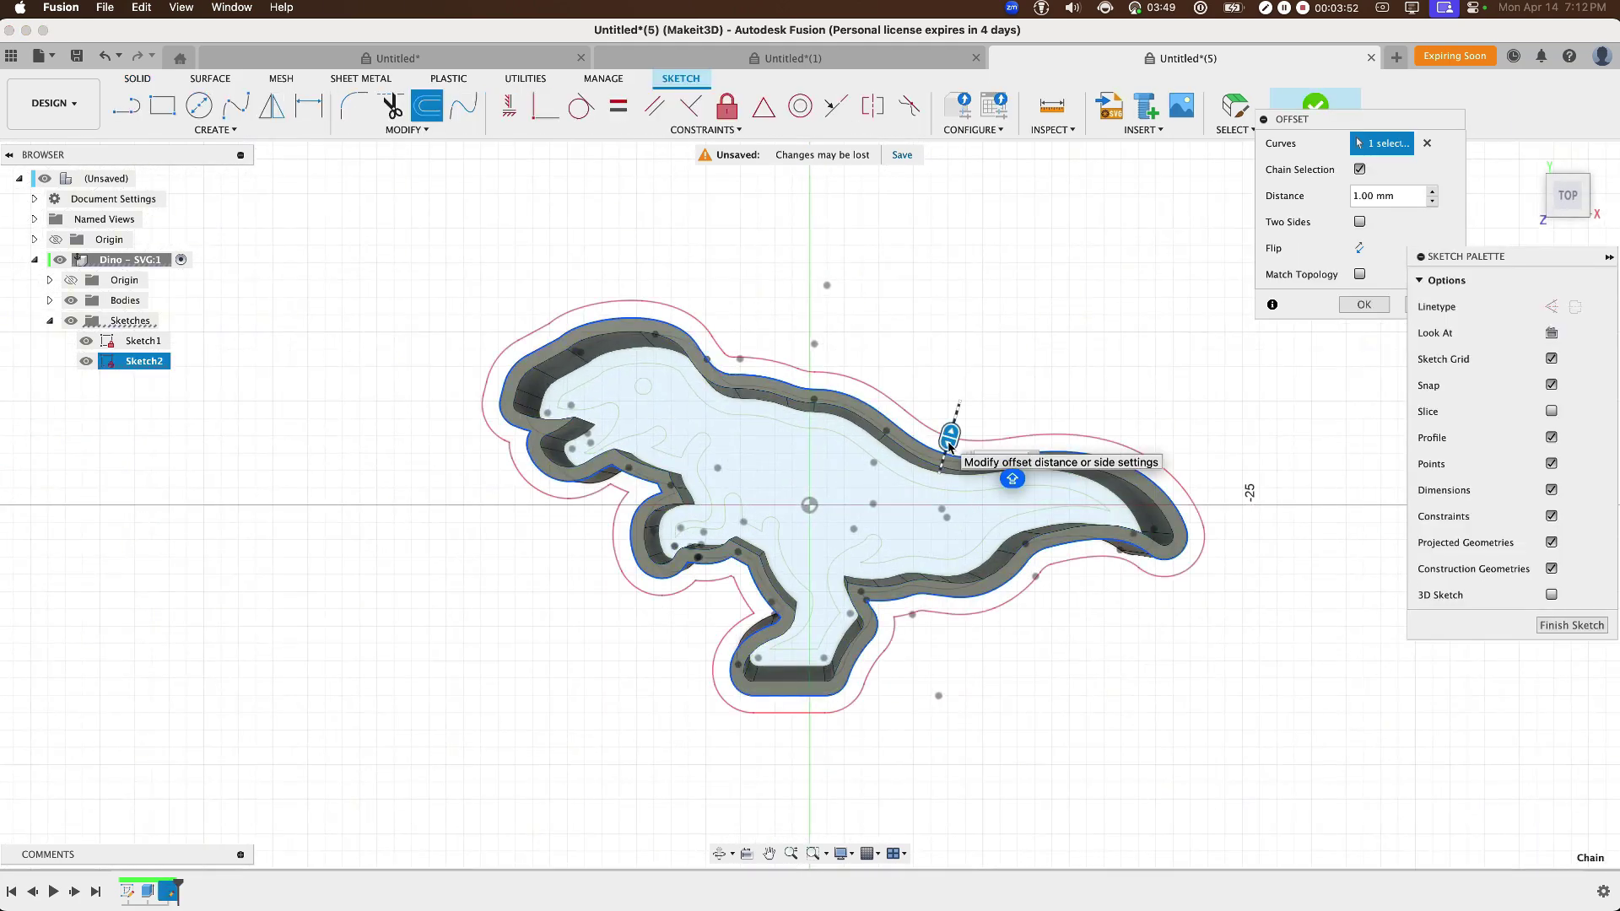
drag(952, 428, 953, 426)
text(1.7)
key(Return)
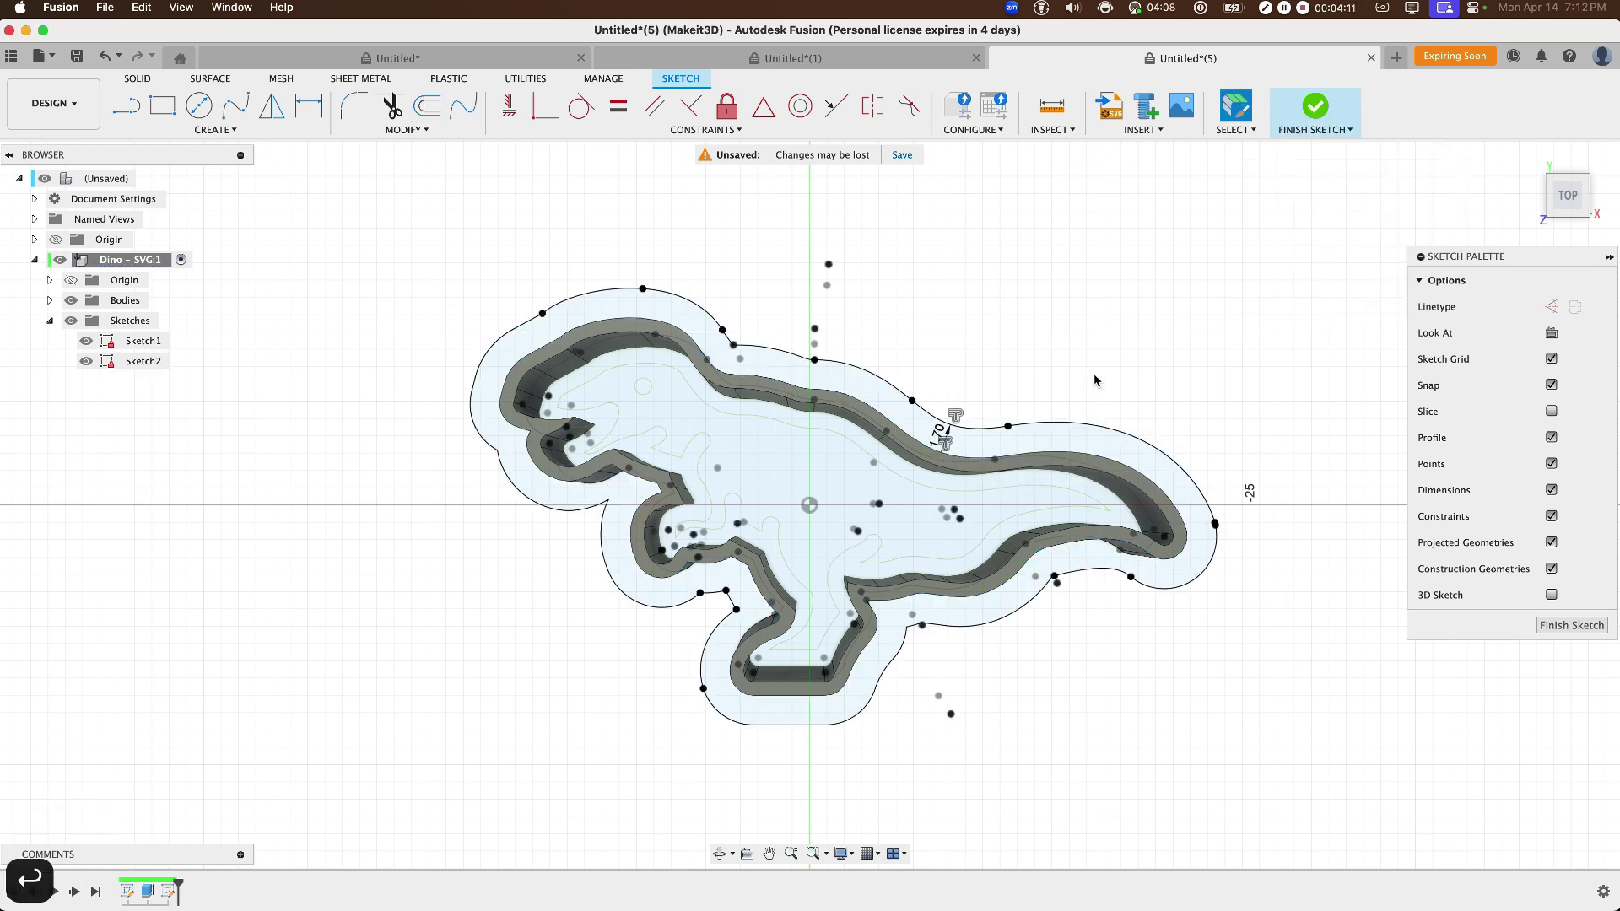
- Extrude the ring between the wall's outer edge and its offset by -2 mm, joined to the existing body
key(e)
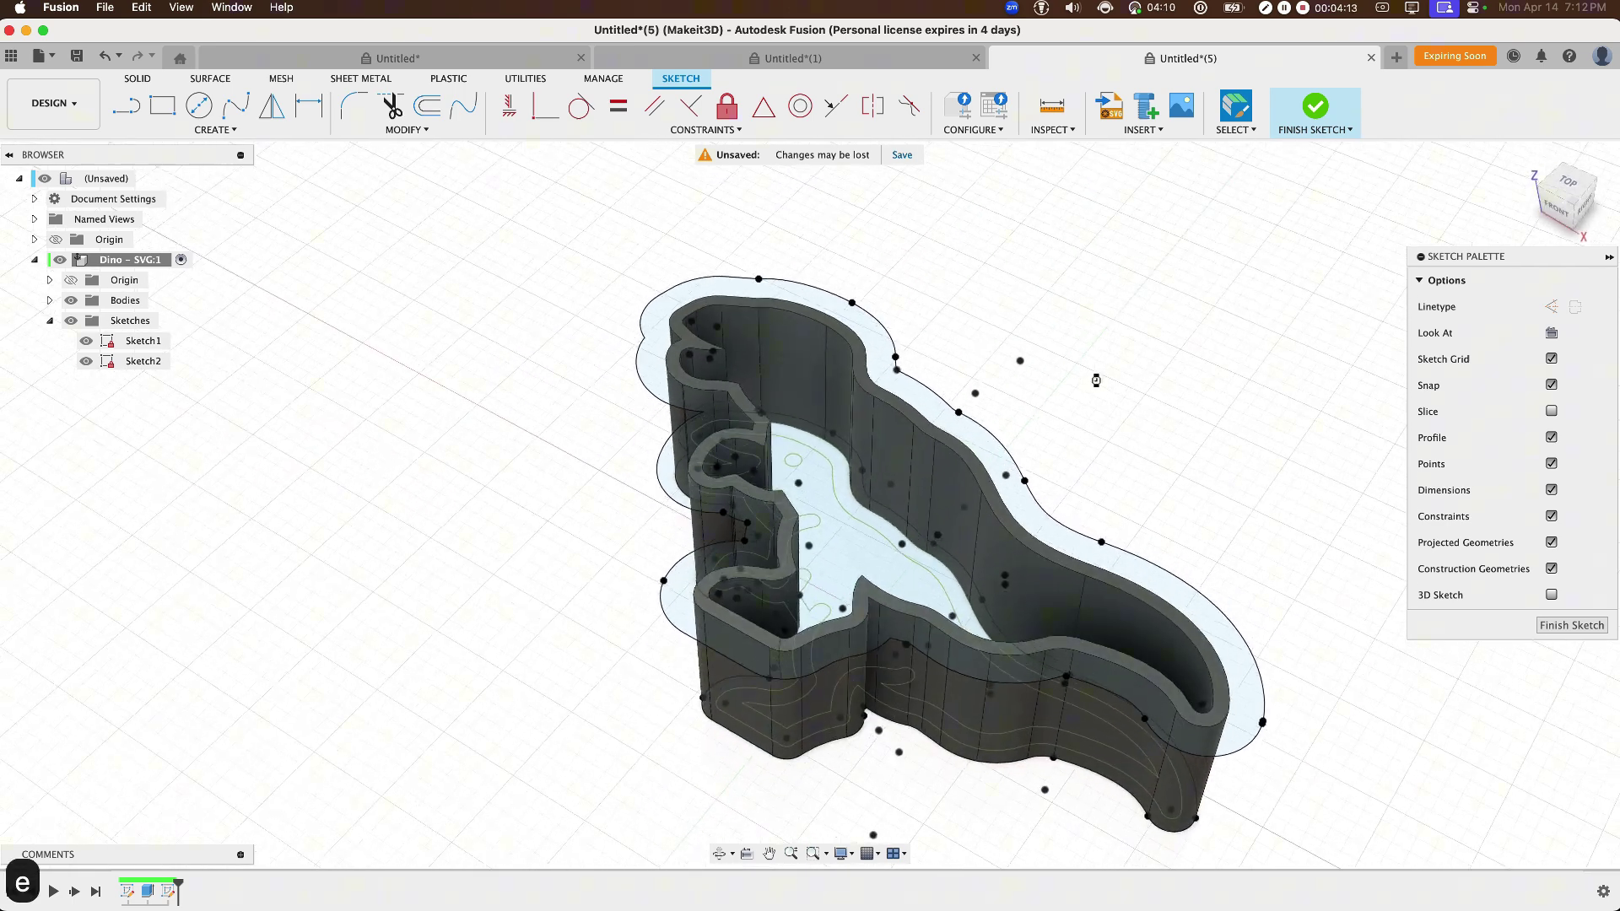
click(1004, 473)
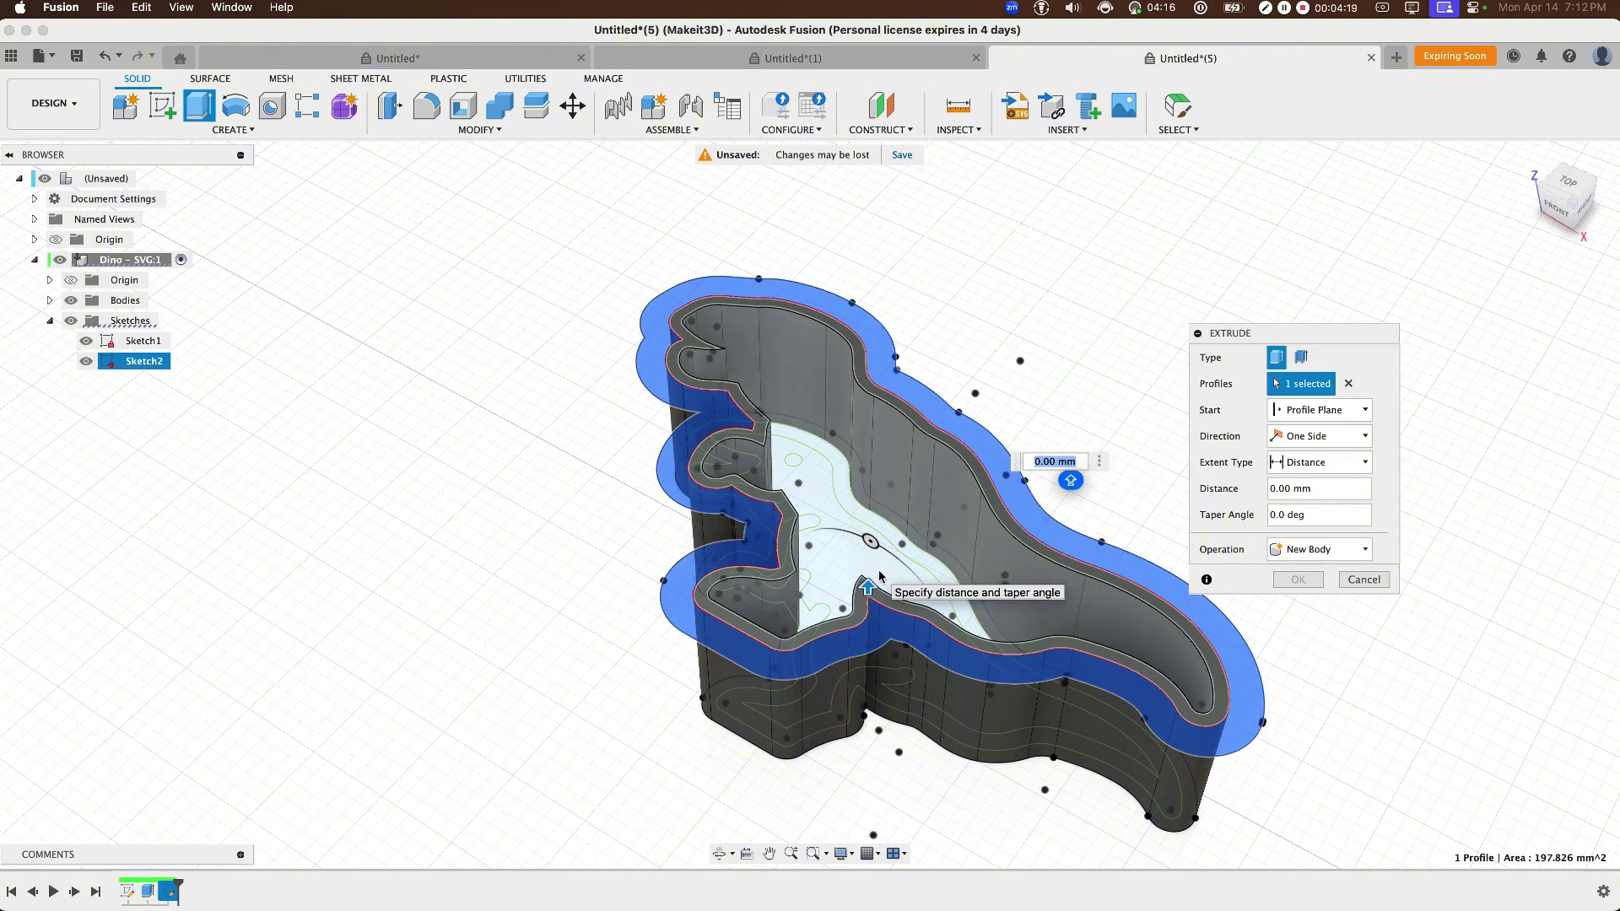
text(-2)
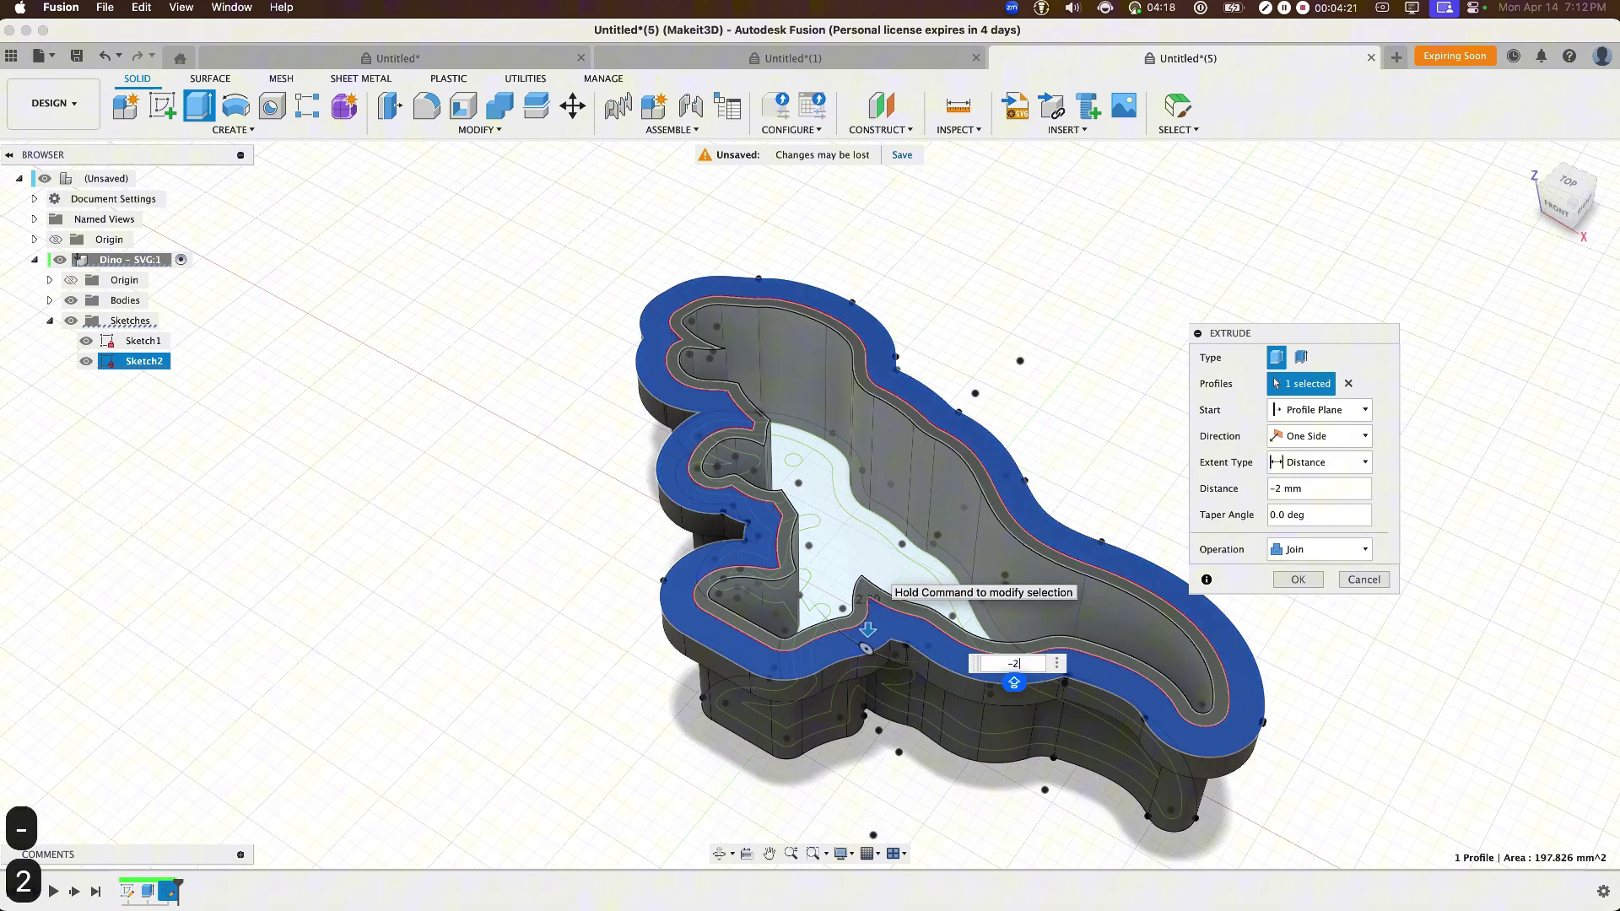
click(1300, 580)
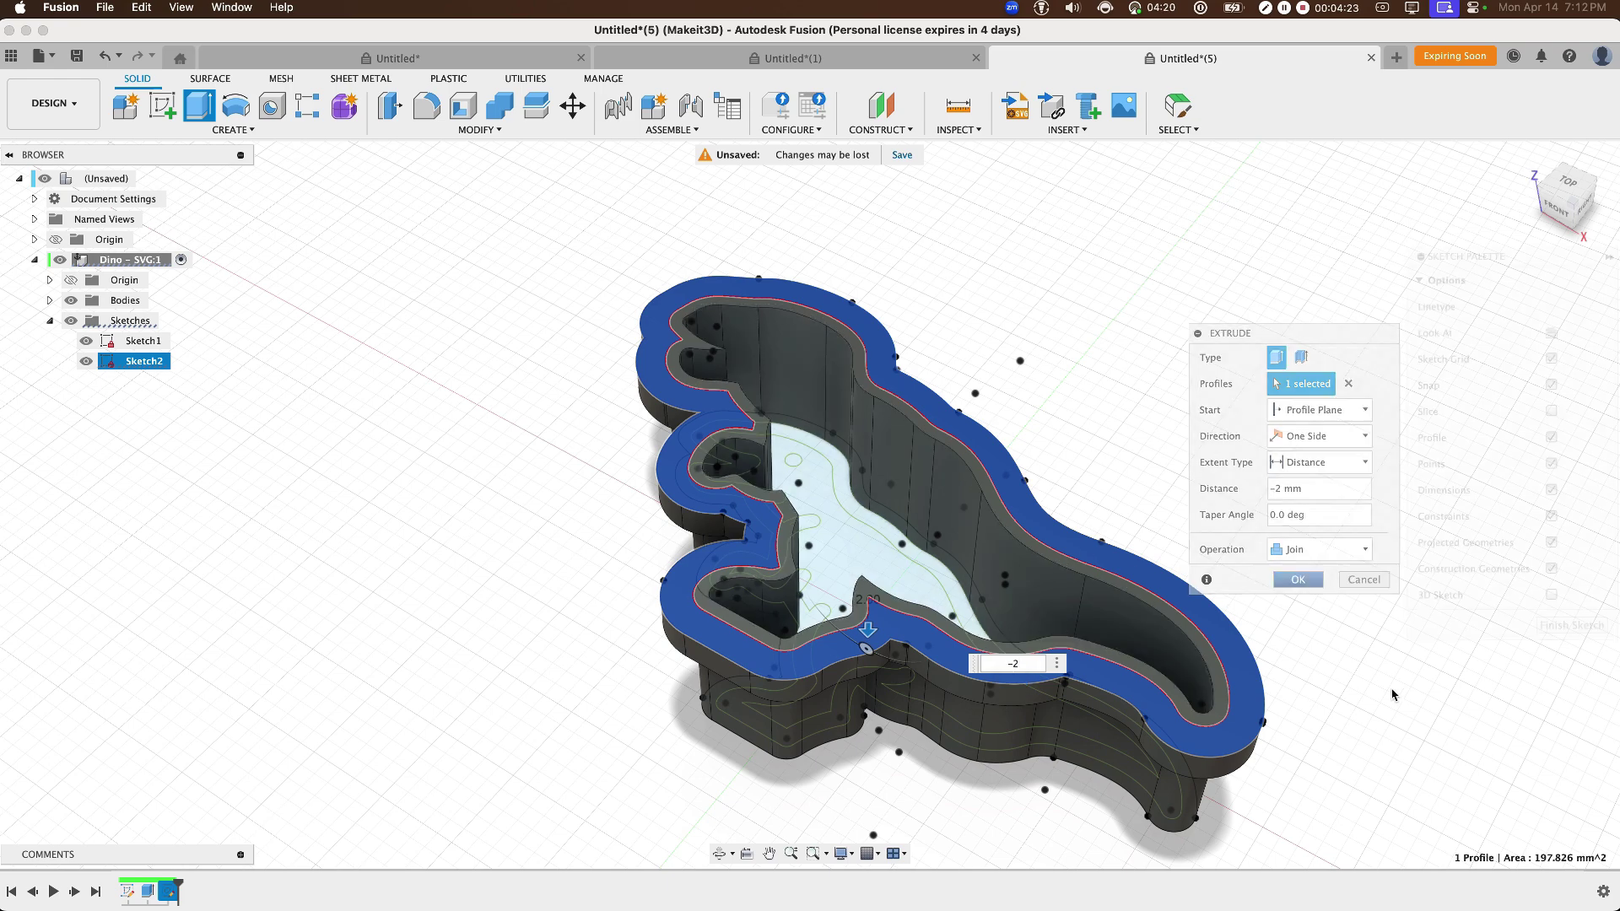
- Hide Sketch1, Sketch2 and the Sketches folder of the Dino - SVG component
click(99, 362)
click(85, 362)
click(85, 341)
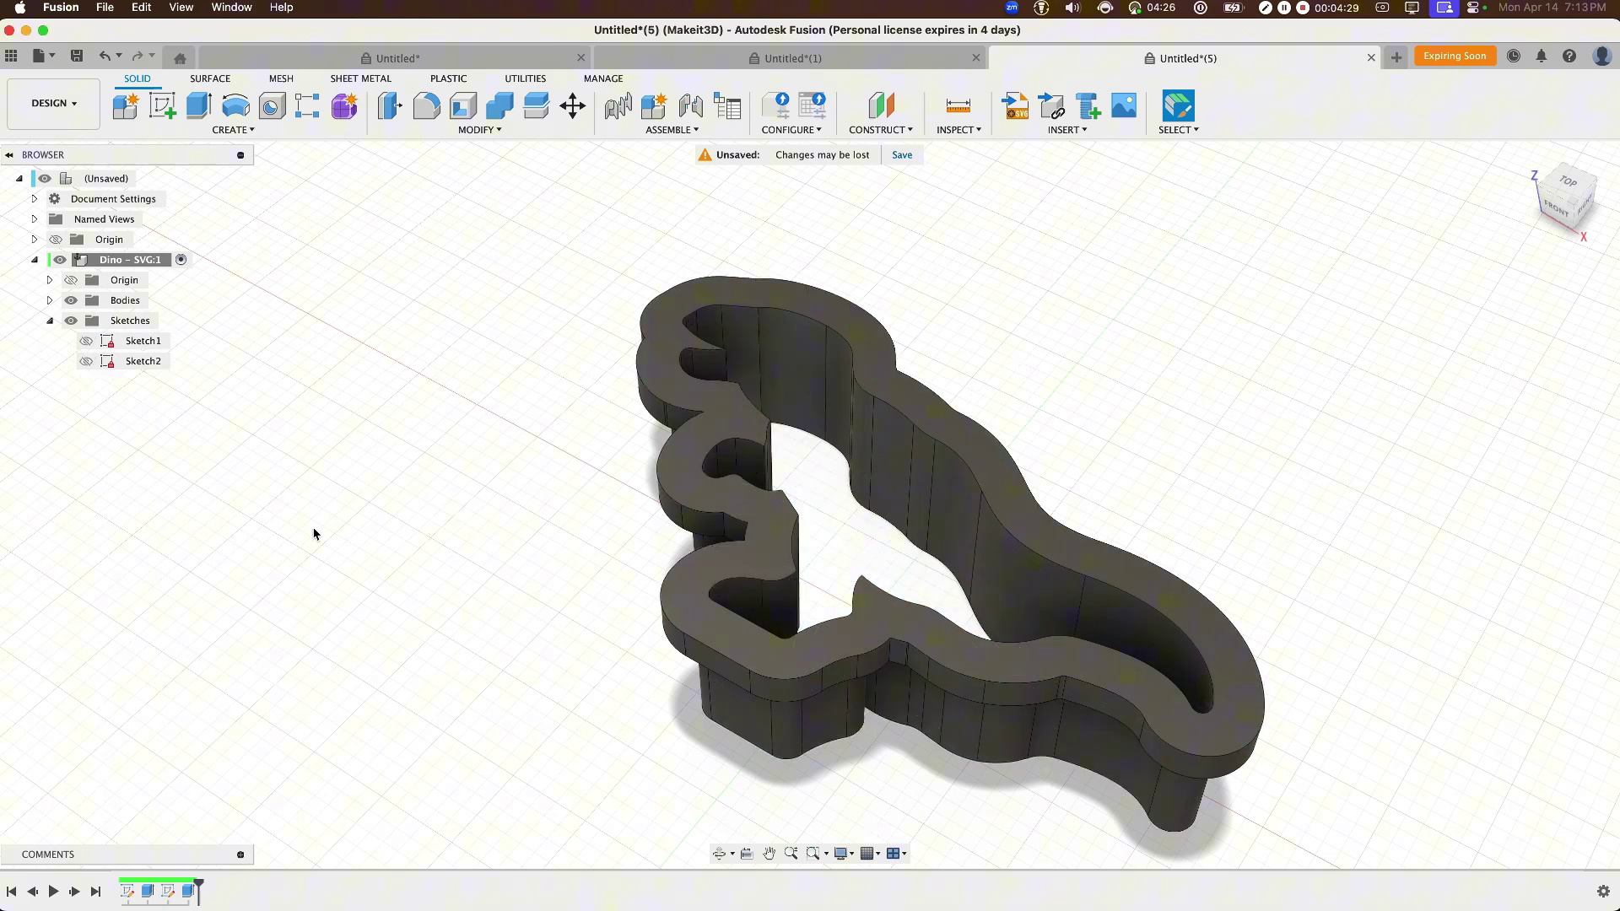
click(71, 321)
- Save Body1 as a binary STL mesh in millimetres and send it to Bambu Studio
click(50, 301)
right_click(119, 324)
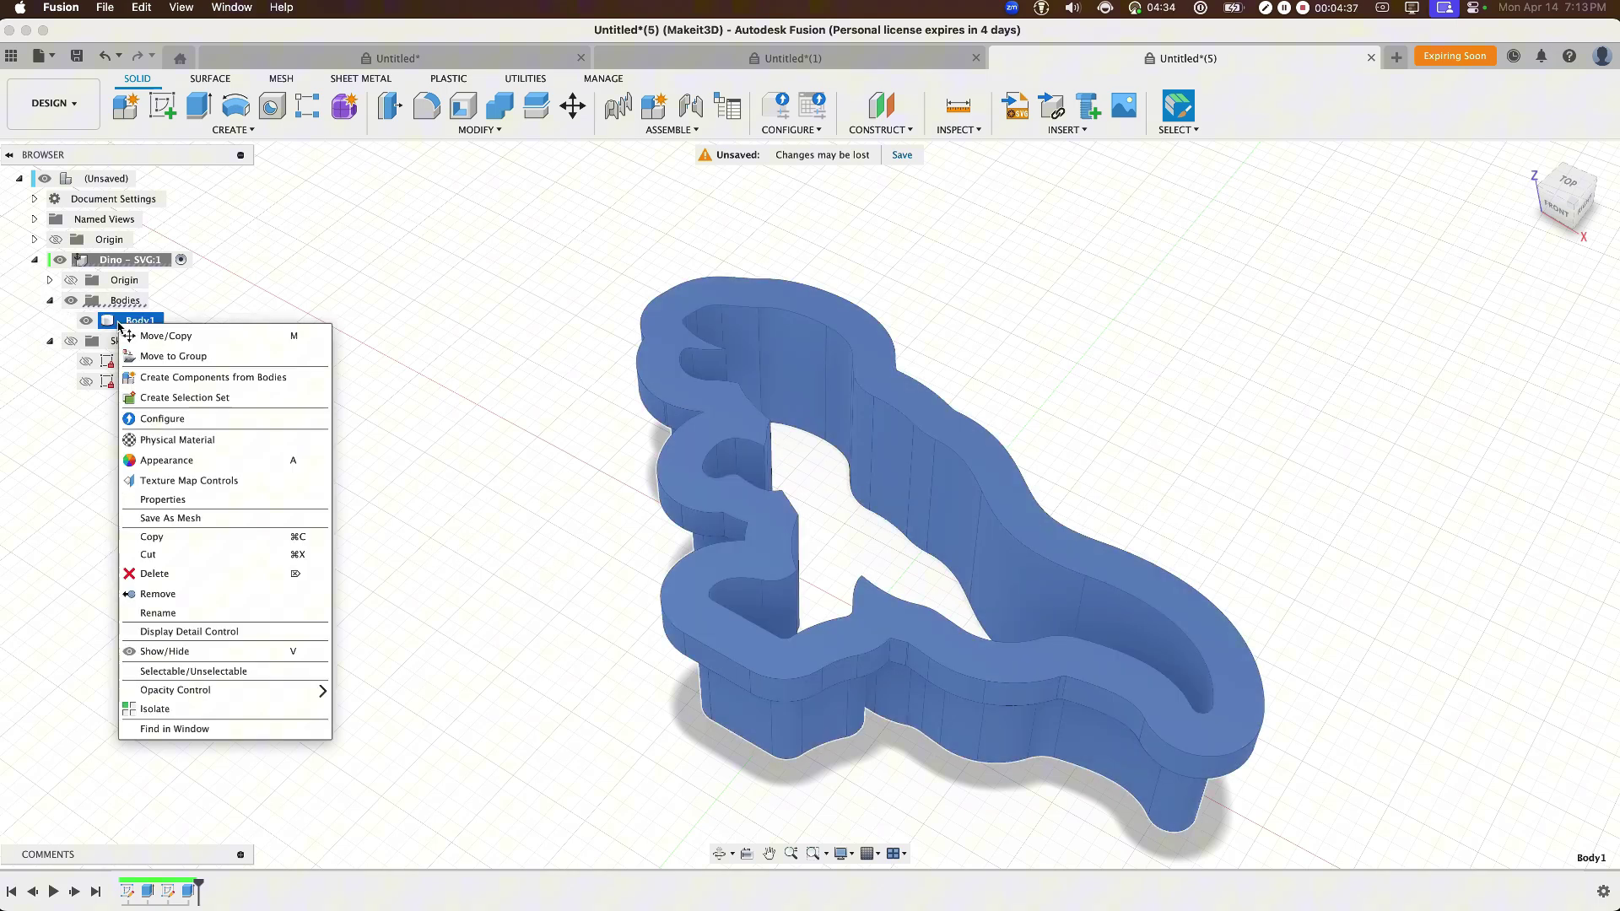
click(230, 518)
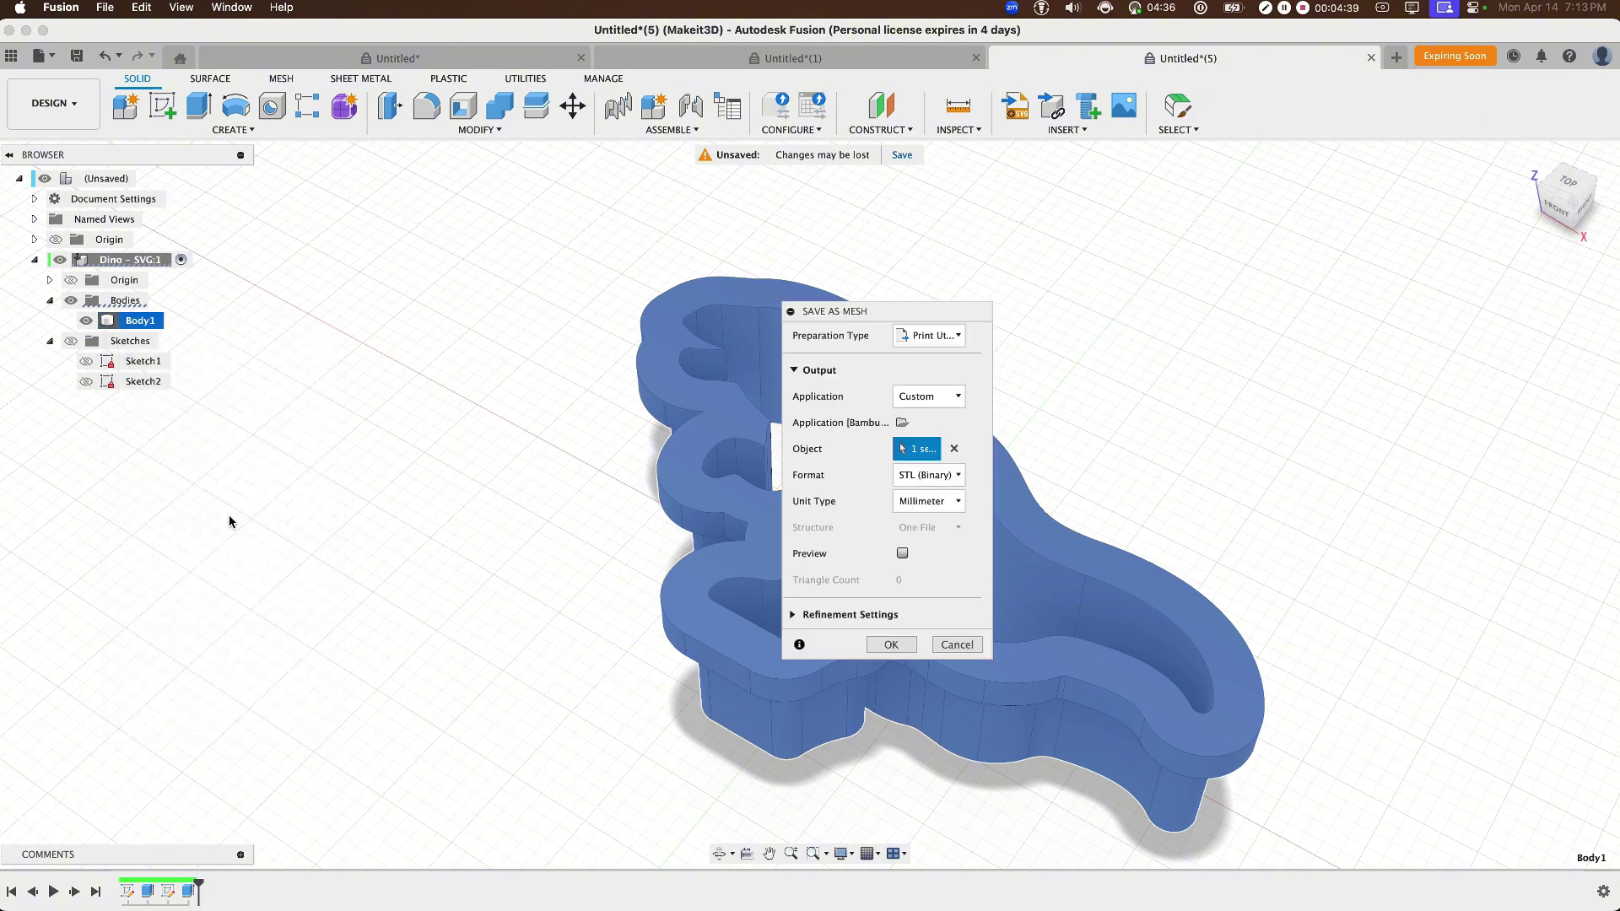
click(891, 645)
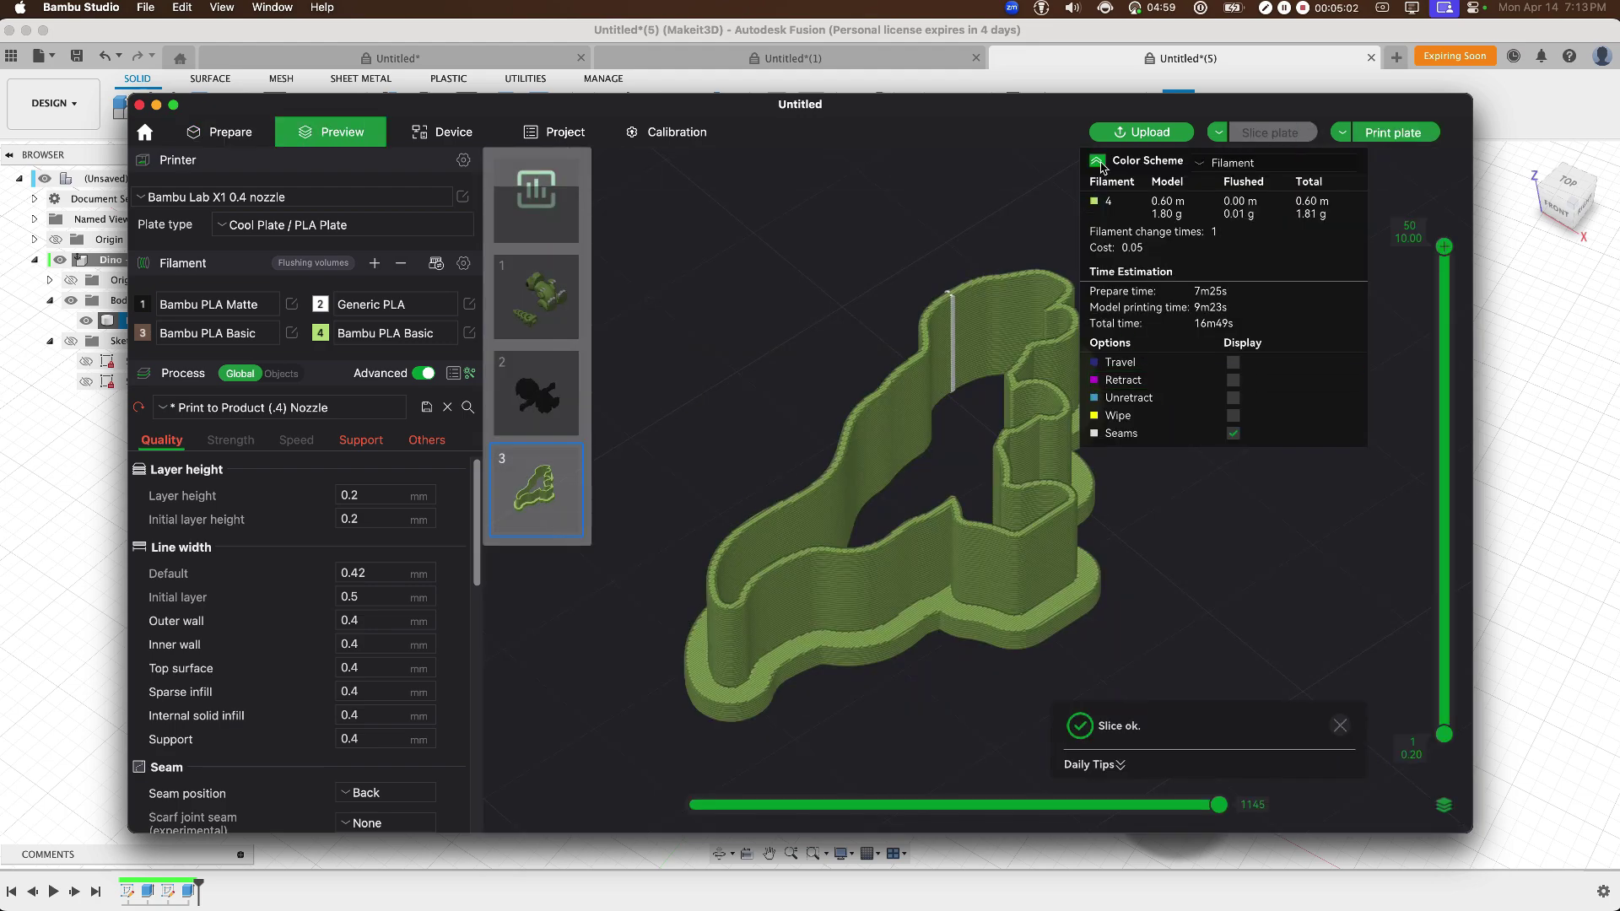
- Examine the sliced dinosaur cutter's layers and its size on the build plate in Bambu Studio
click(1098, 162)
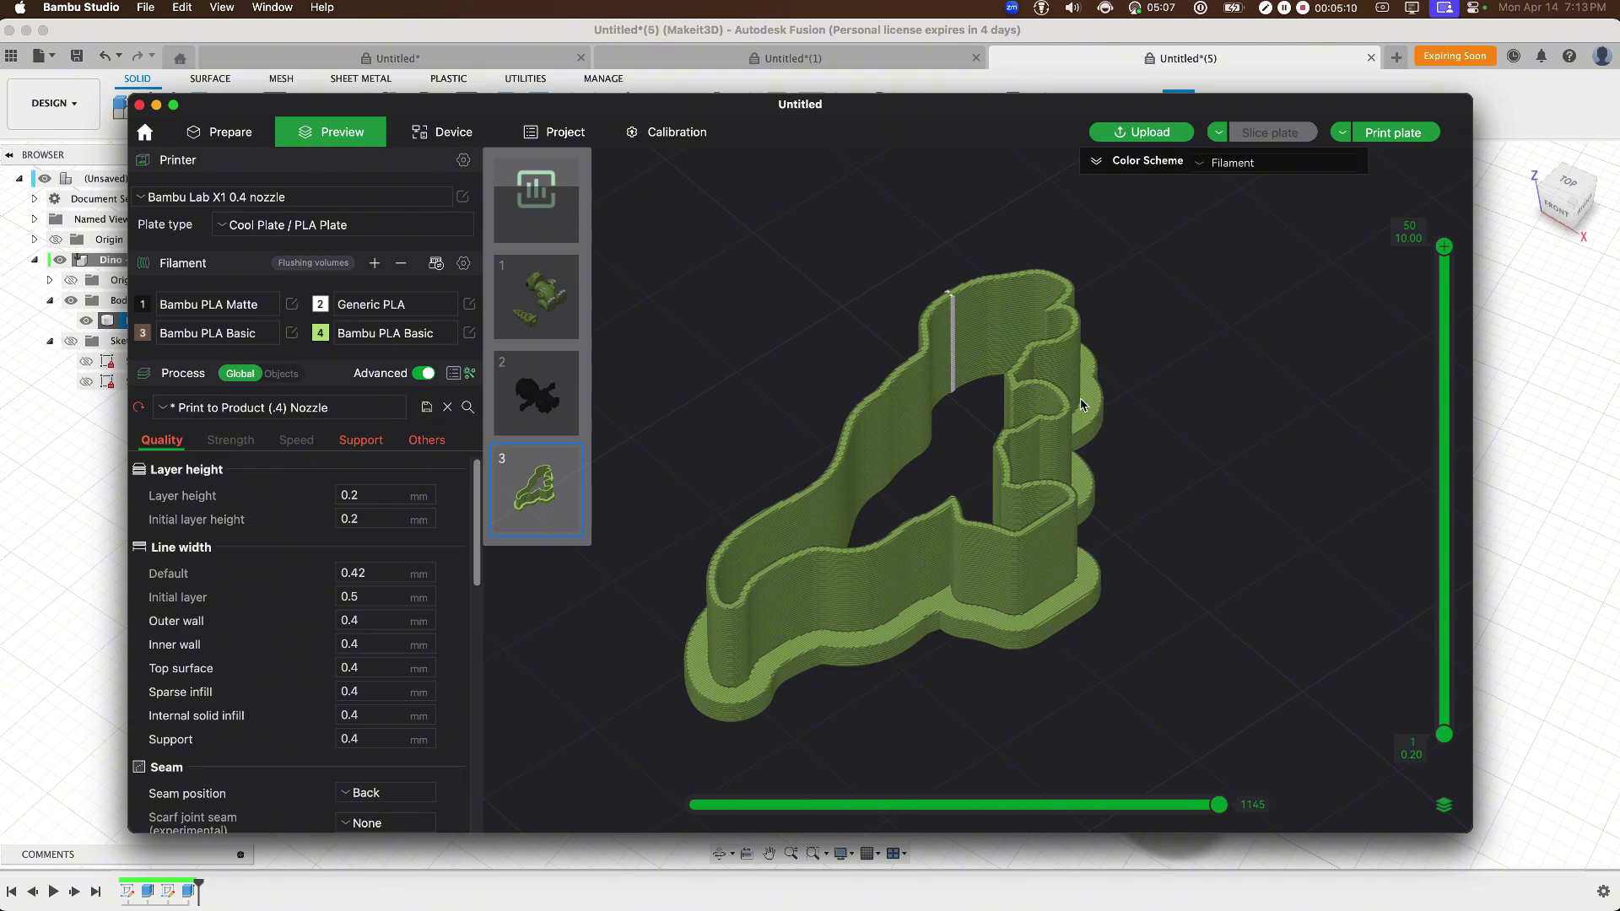
drag(1445, 246, 1445, 383)
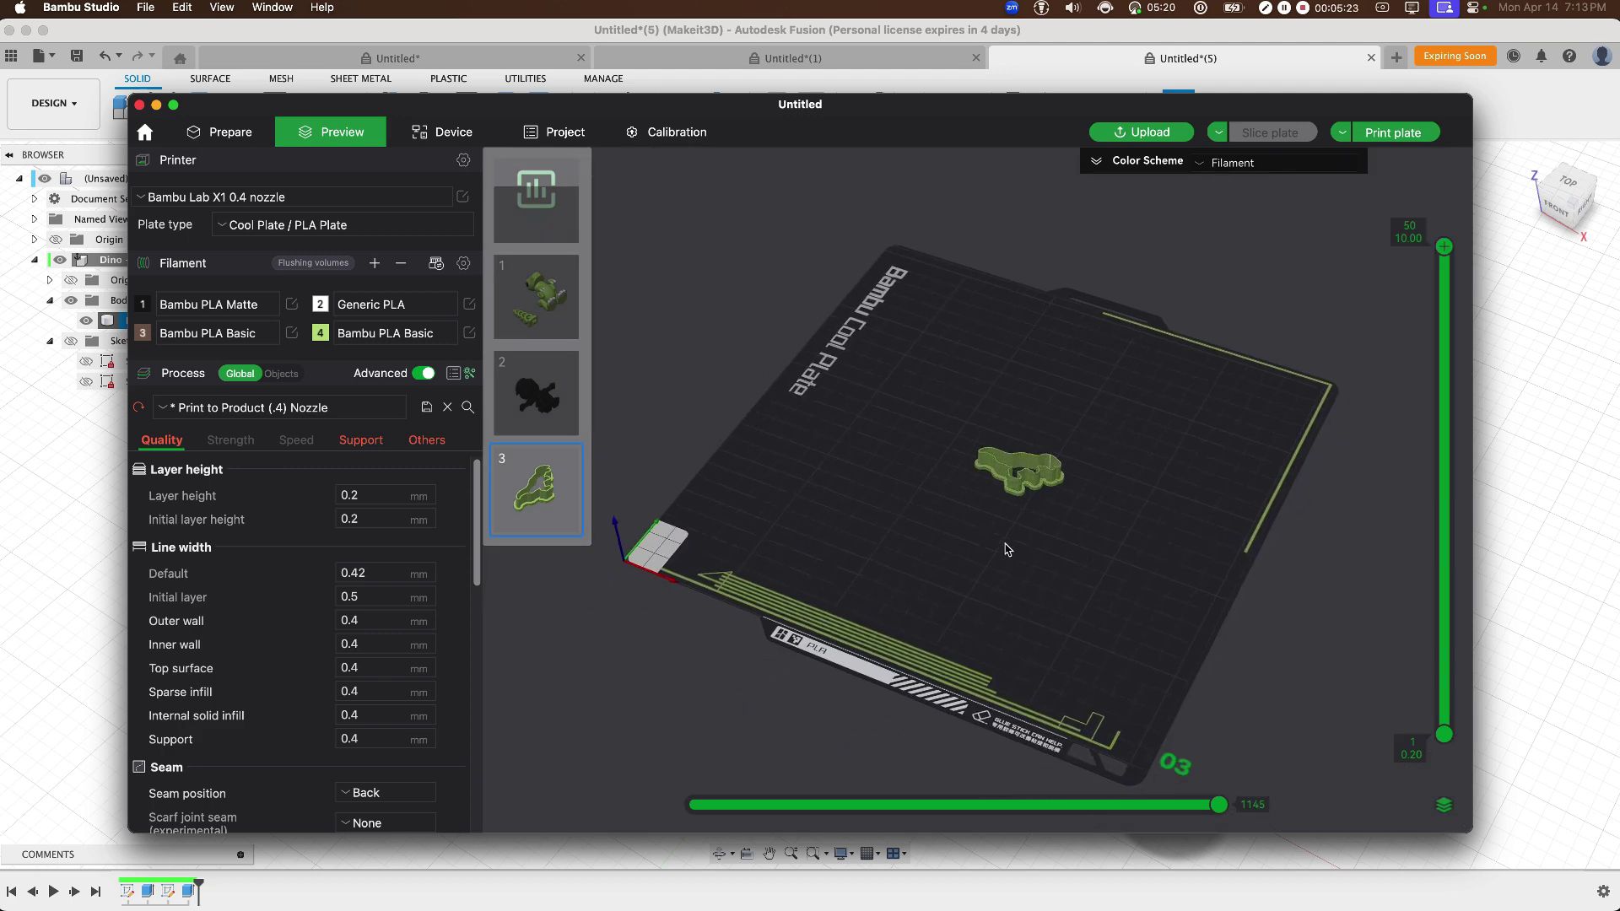
drag(1022, 566, 1046, 587)
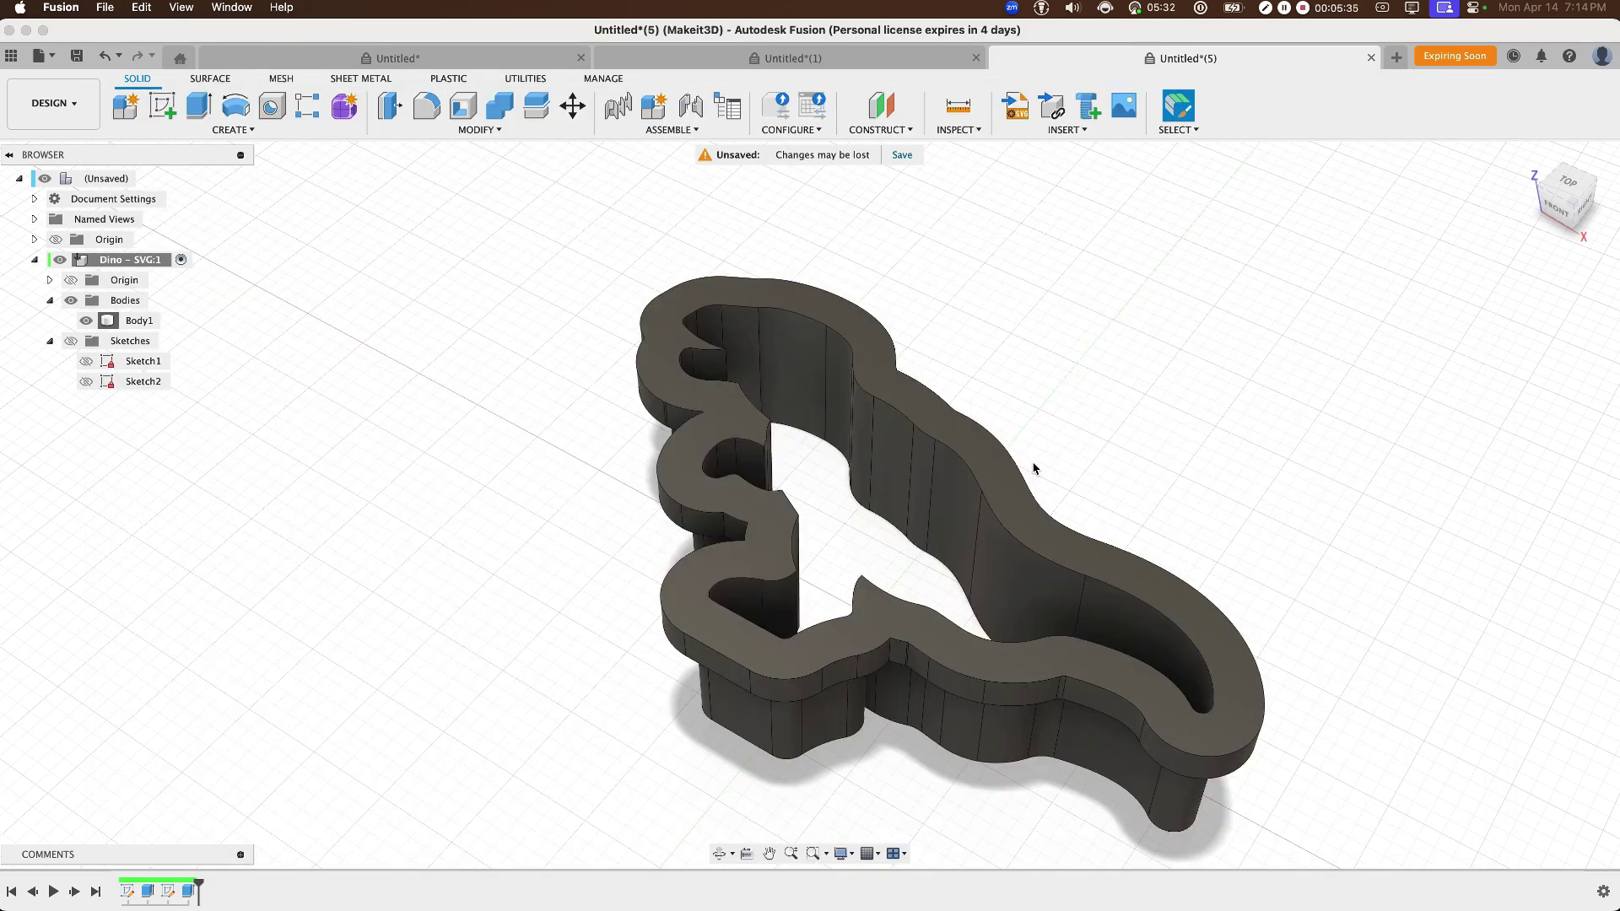
- Back in Fusion, create a component named "Dino - PNG" under the top-level assembly and hide the Dino - SVG component
click(112, 178)
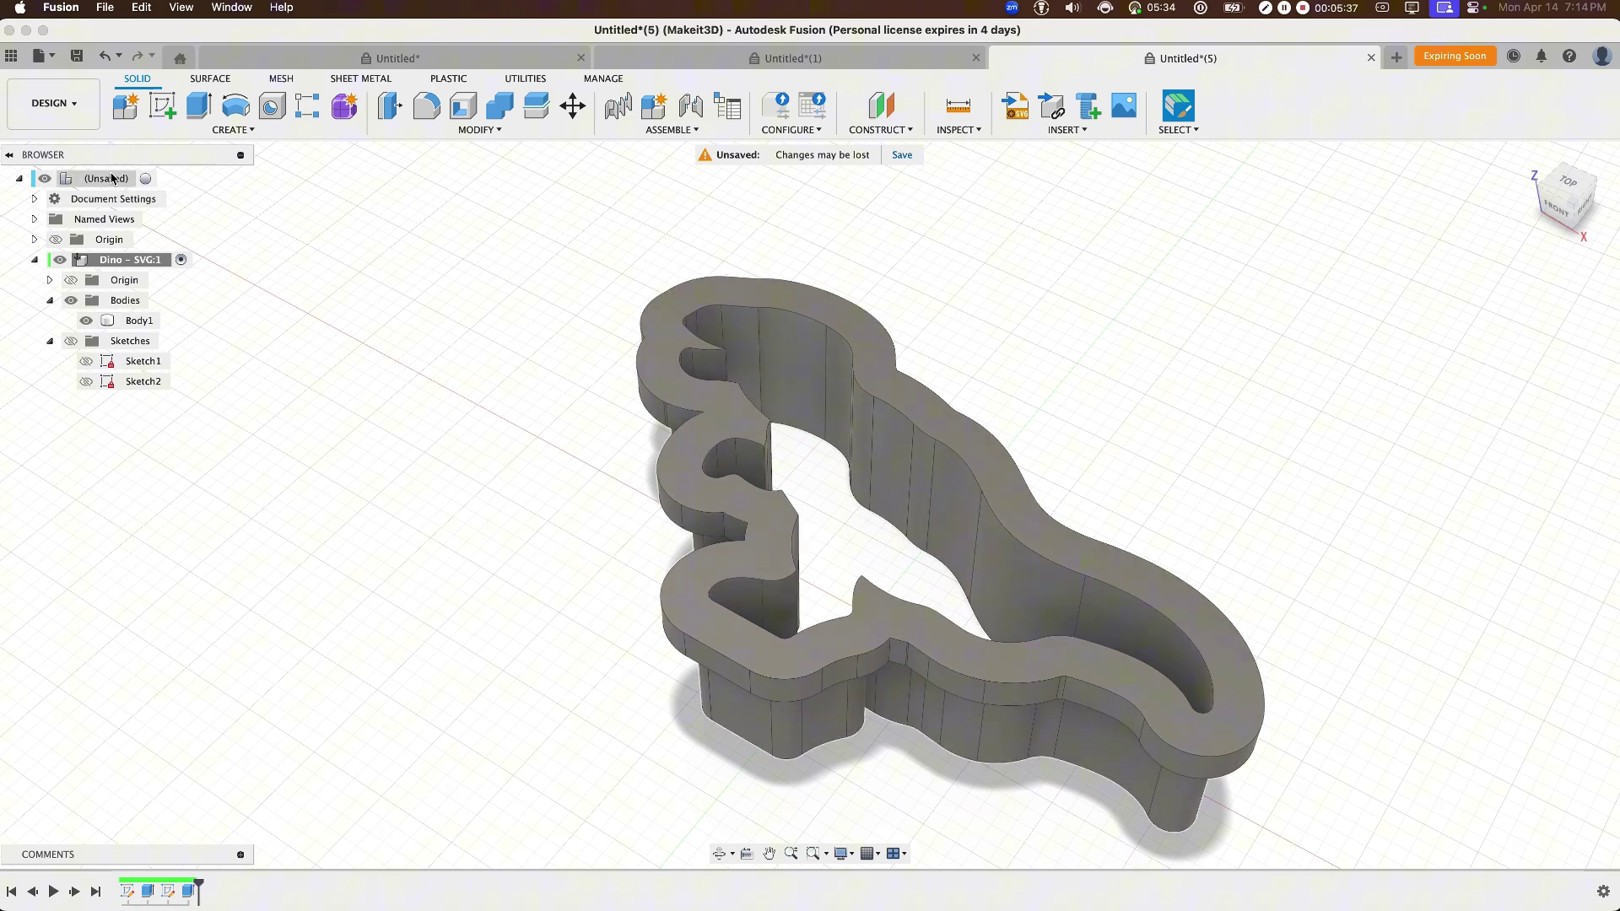
click(124, 180)
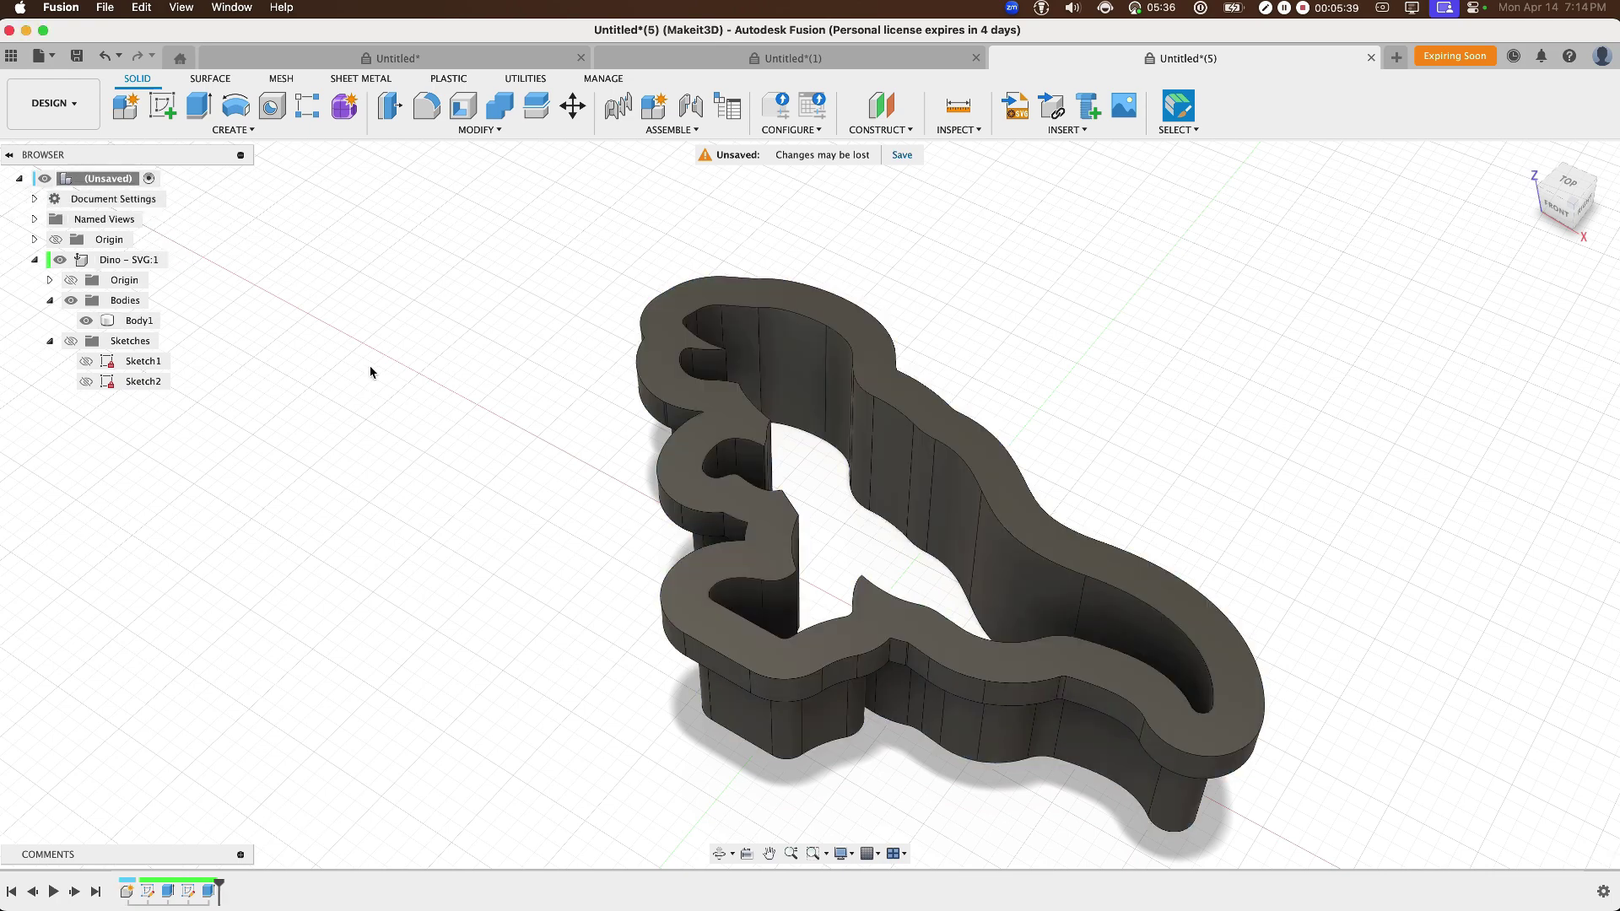
click(247, 131)
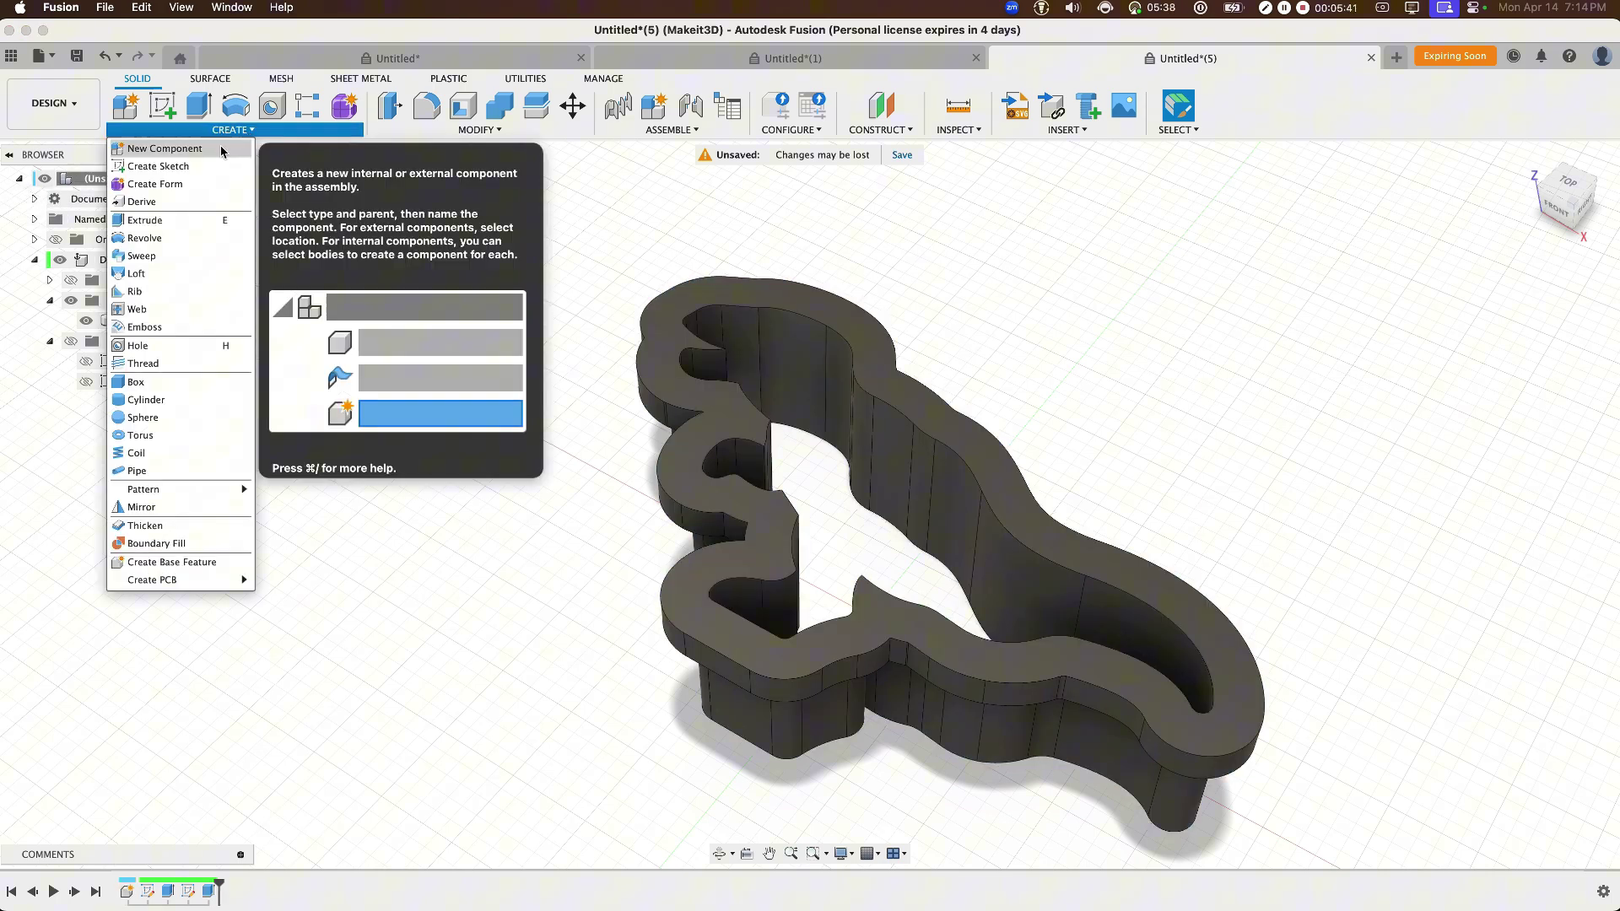
click(161, 148)
key(super+a)
text(Dino - PNG)
key(Return)
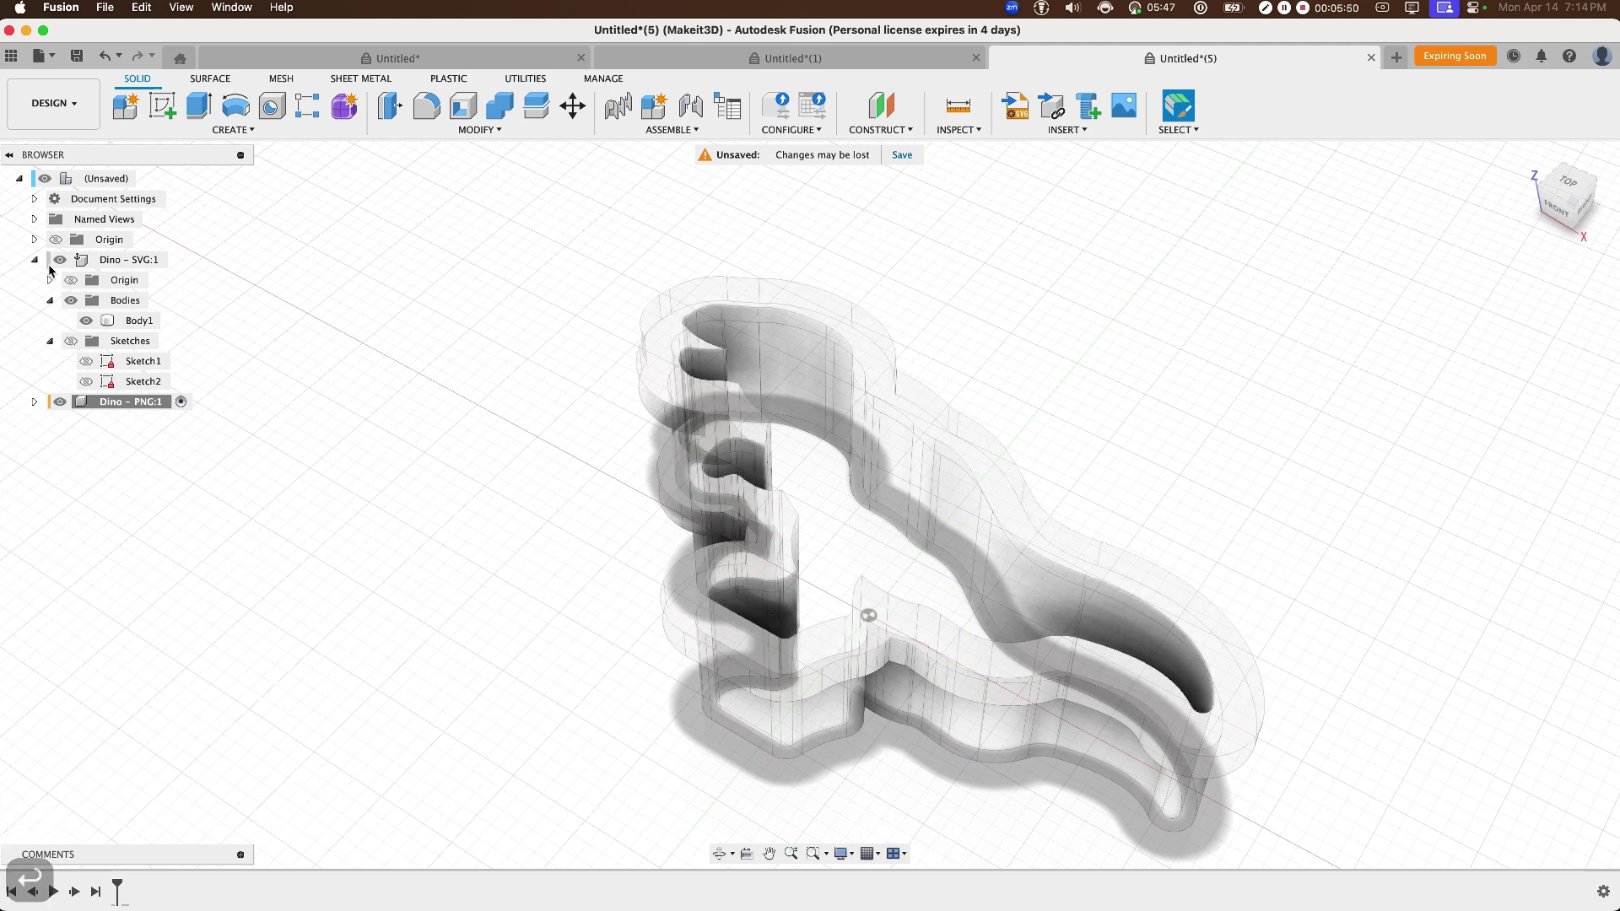
click(63, 262)
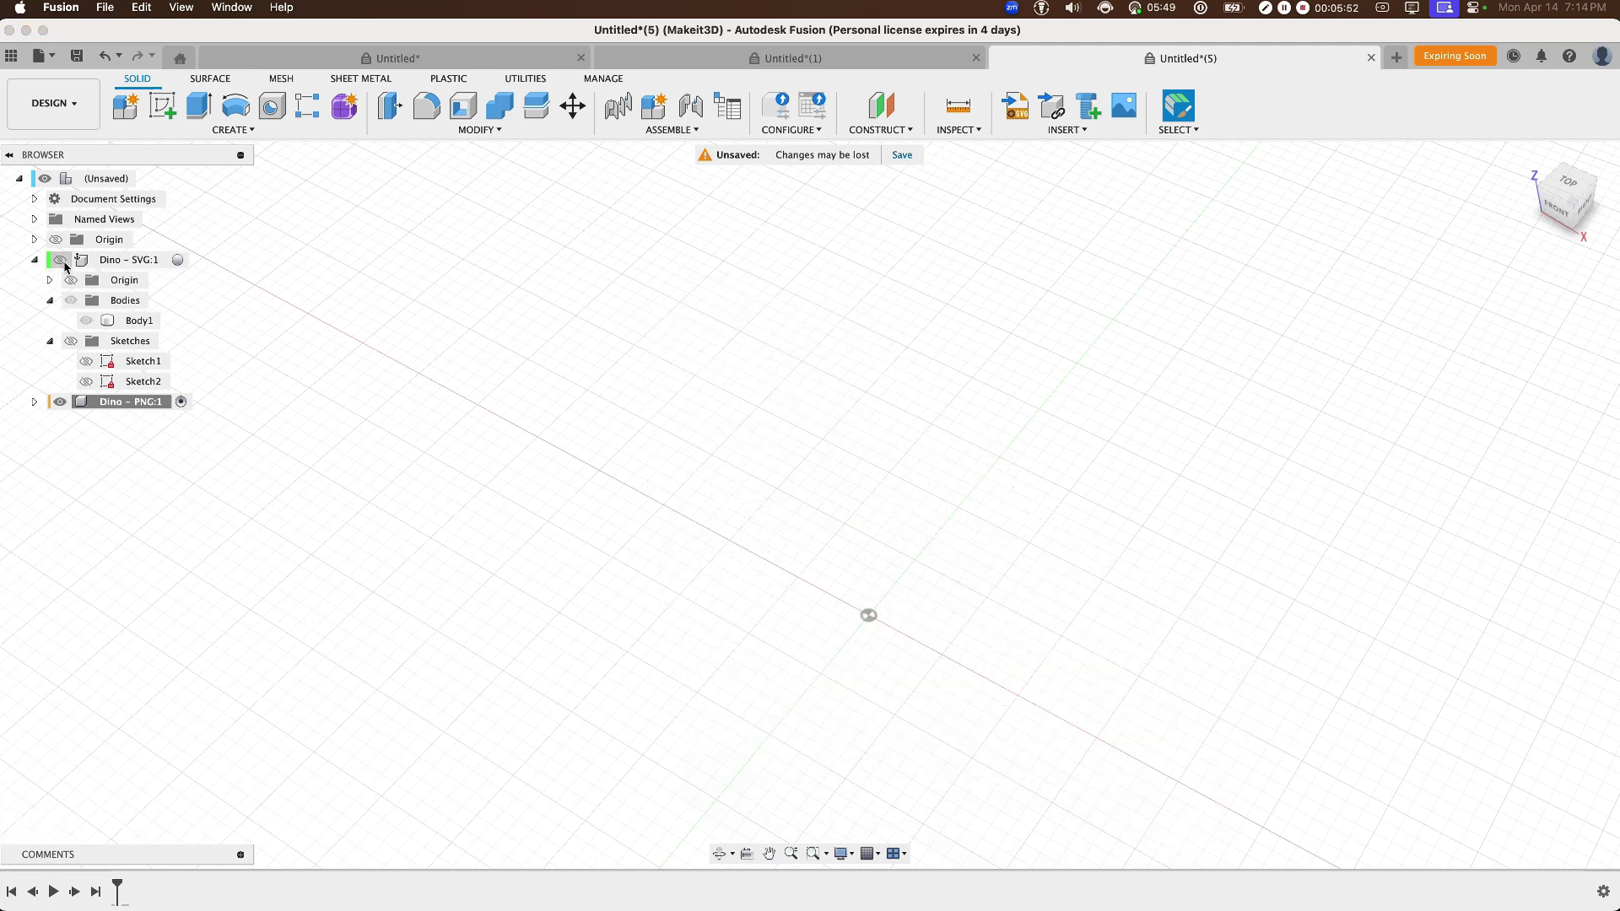
- Insert the local image 9286017_dinosaur_dino_dinosaurs_prehistoric_herbivore_icon.png as a canvas on the XY plane at its default scale and position
click(1123, 107)
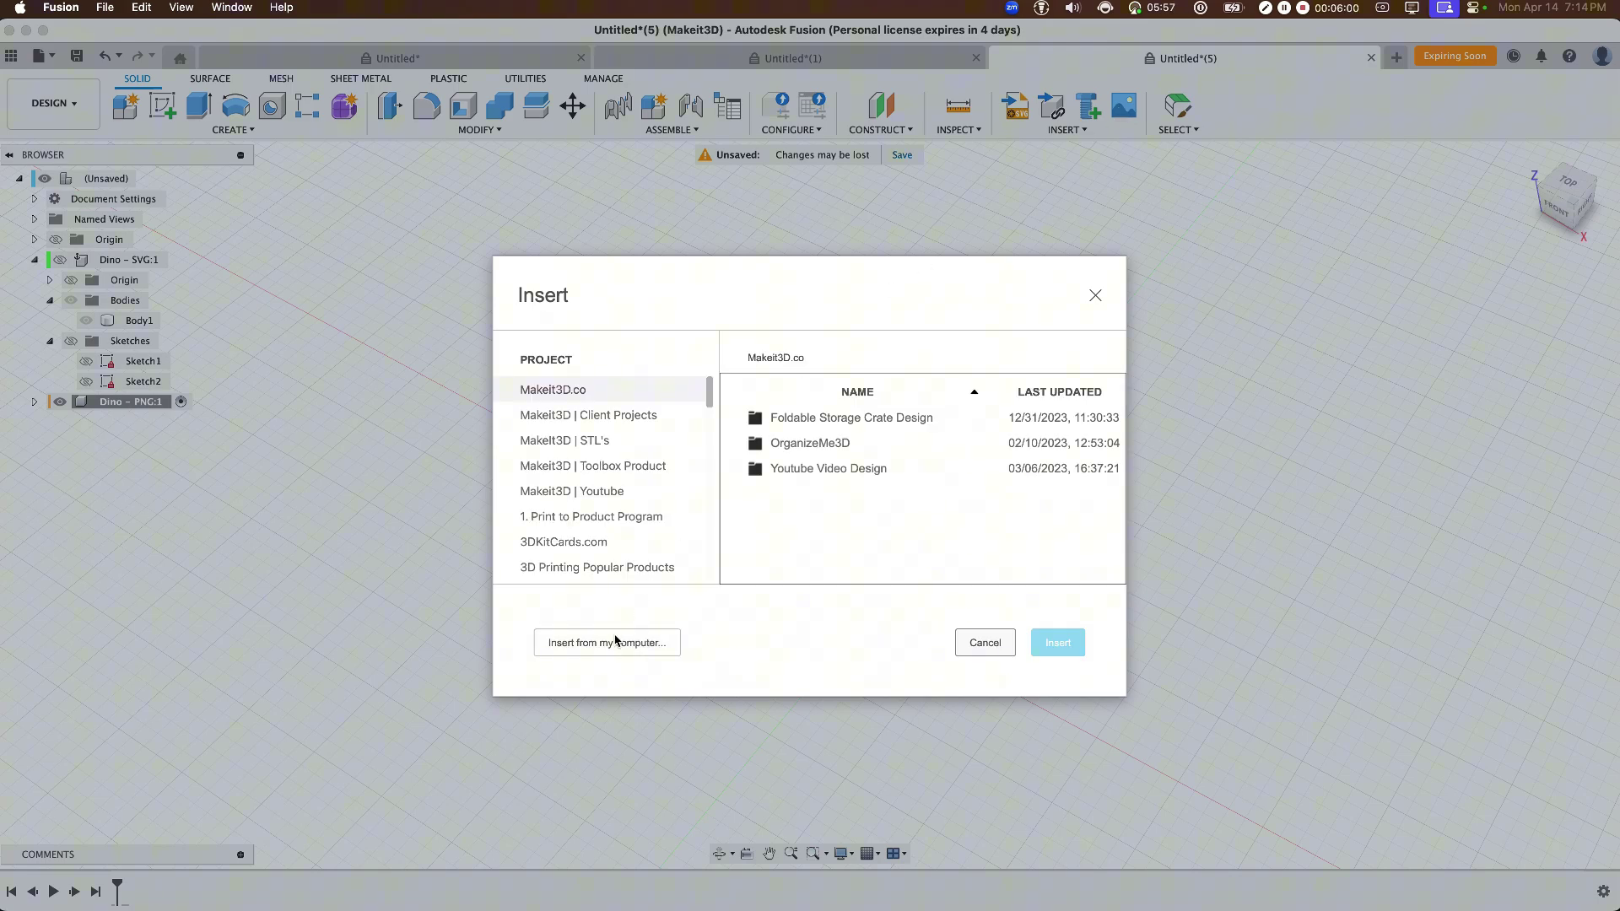
click(617, 642)
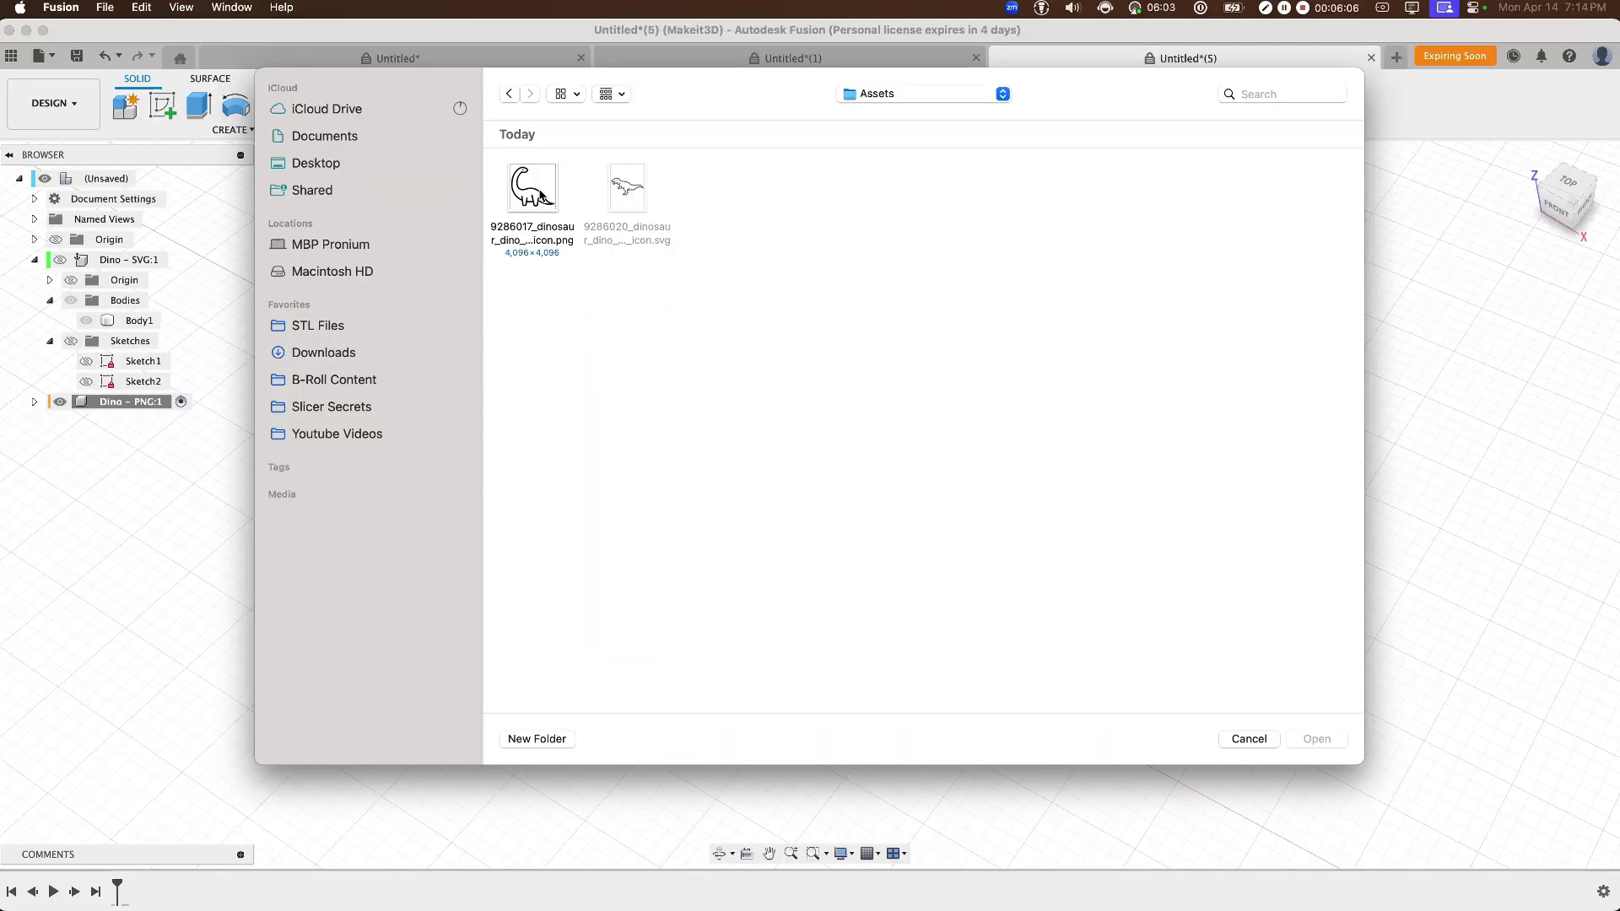
click(543, 196)
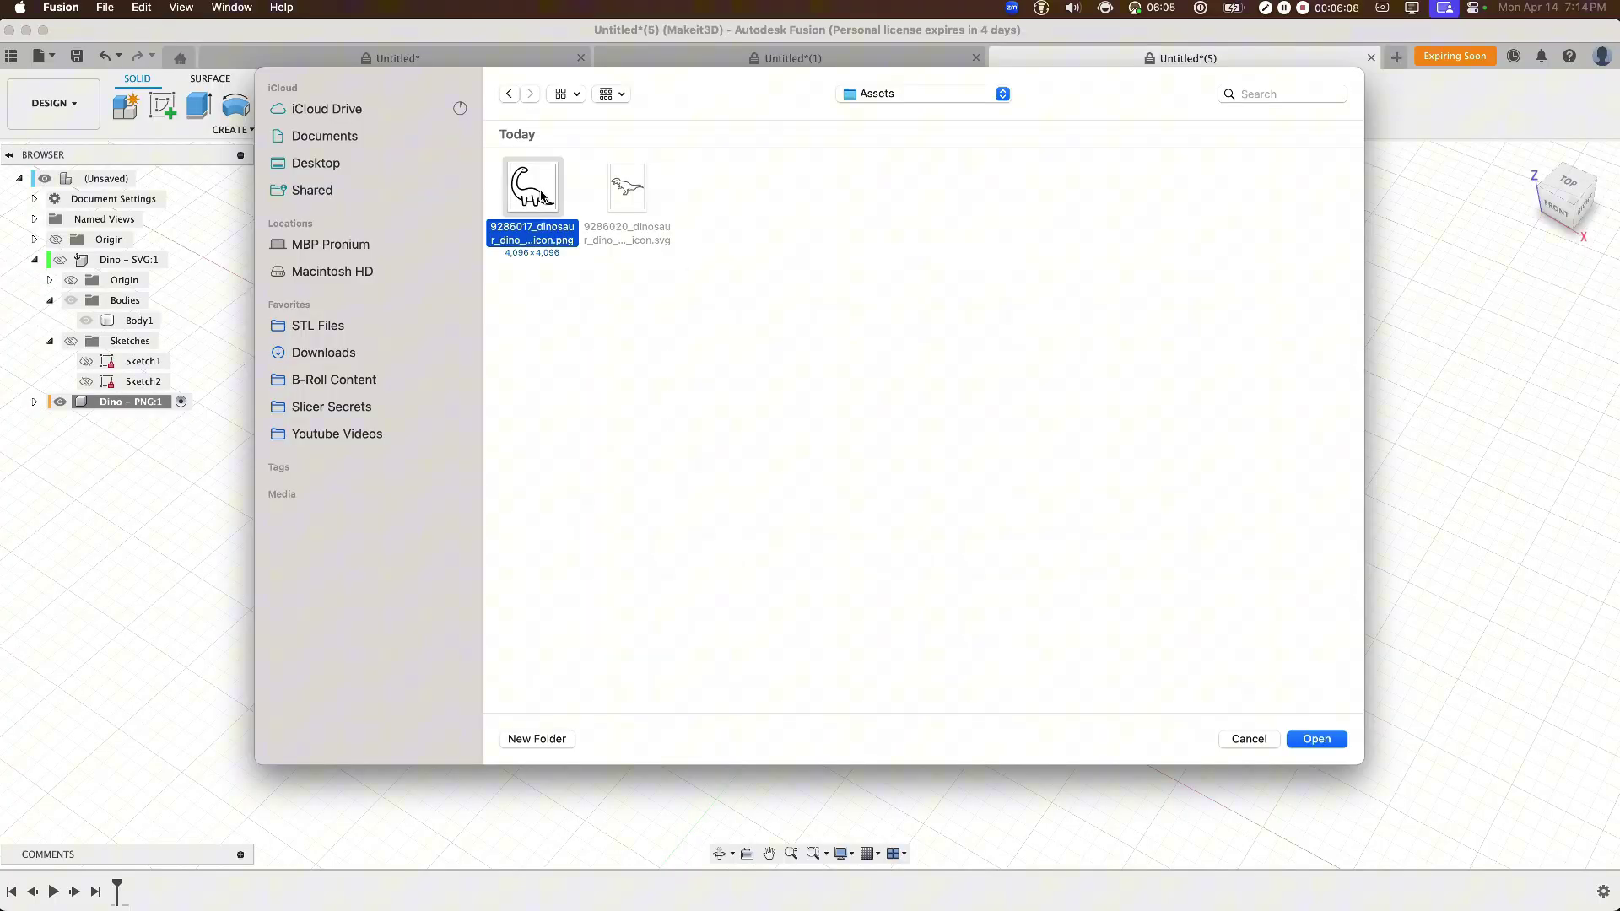
key(space)
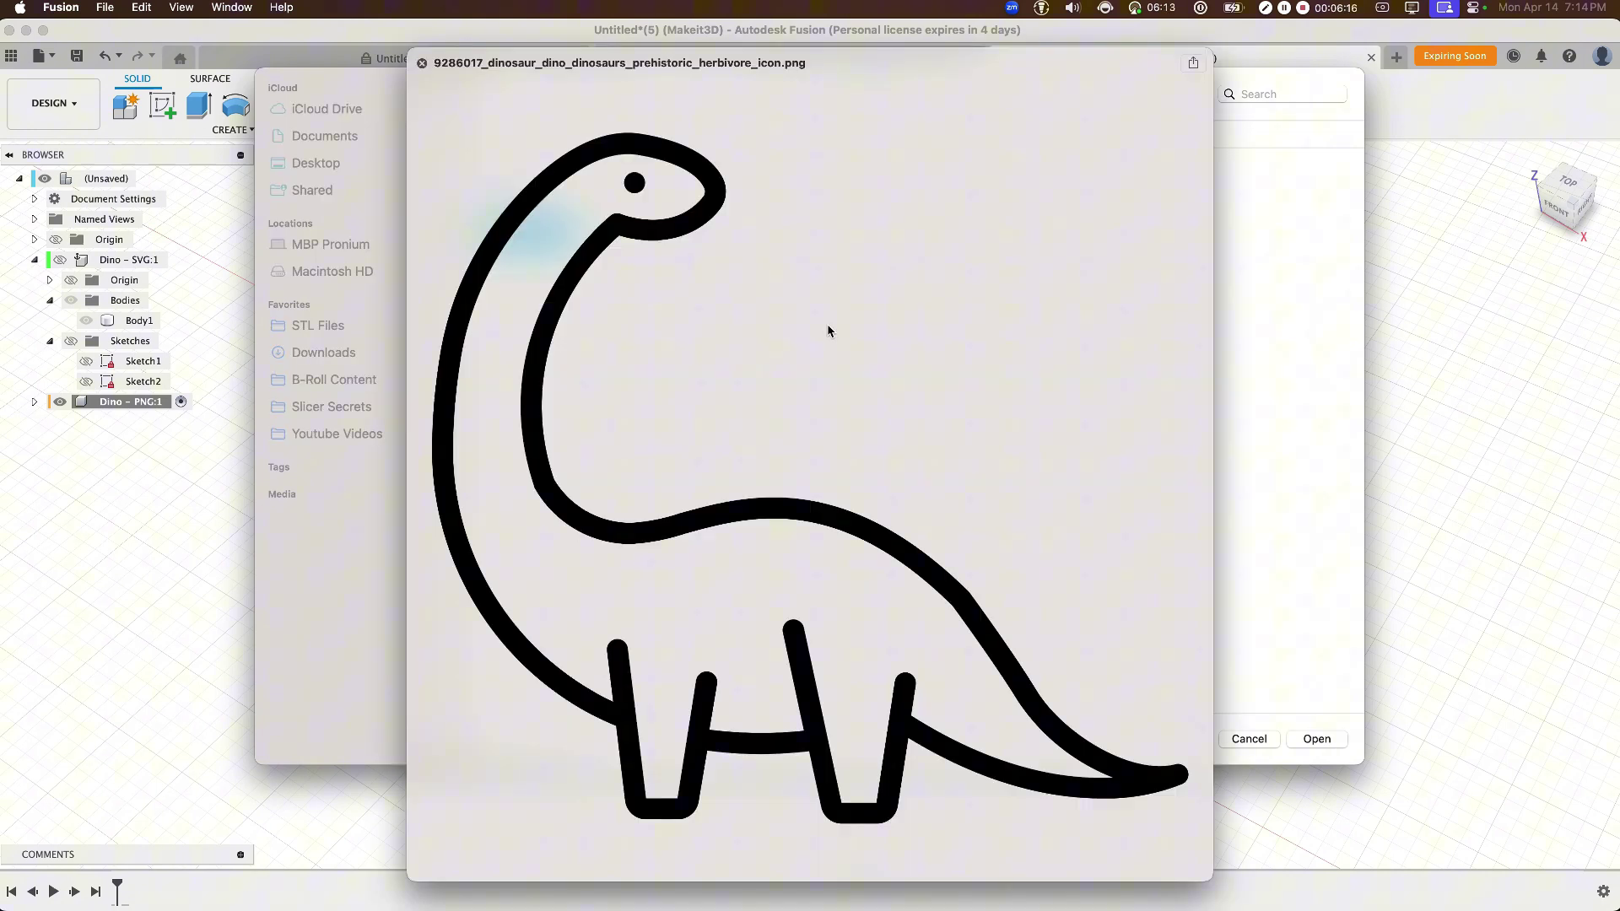
key(space)
key(Return)
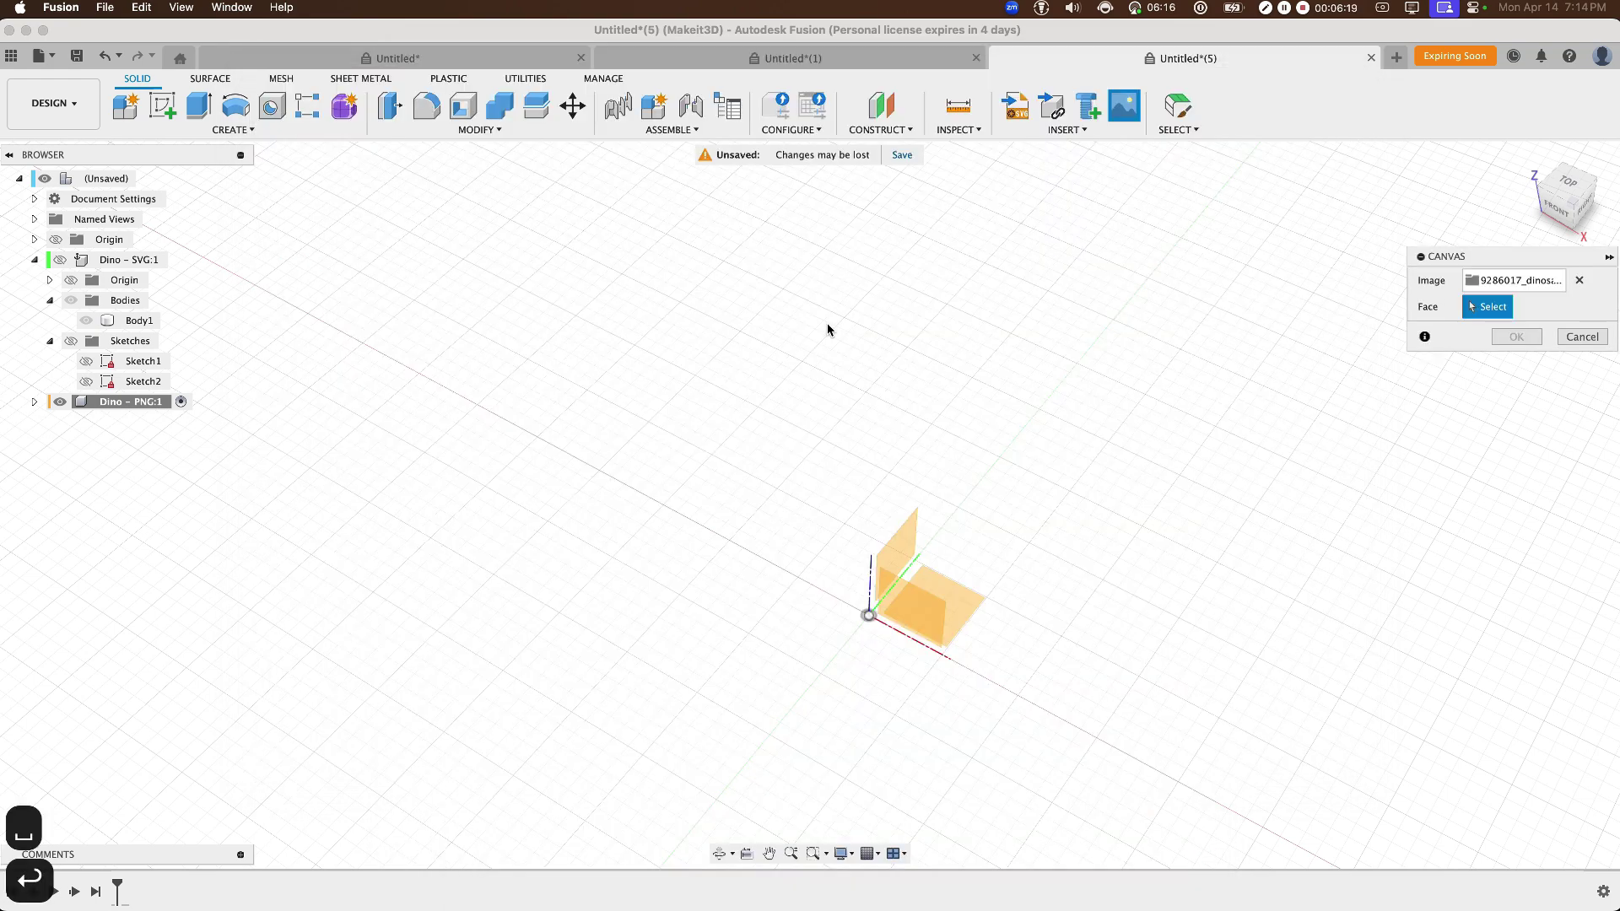
click(972, 606)
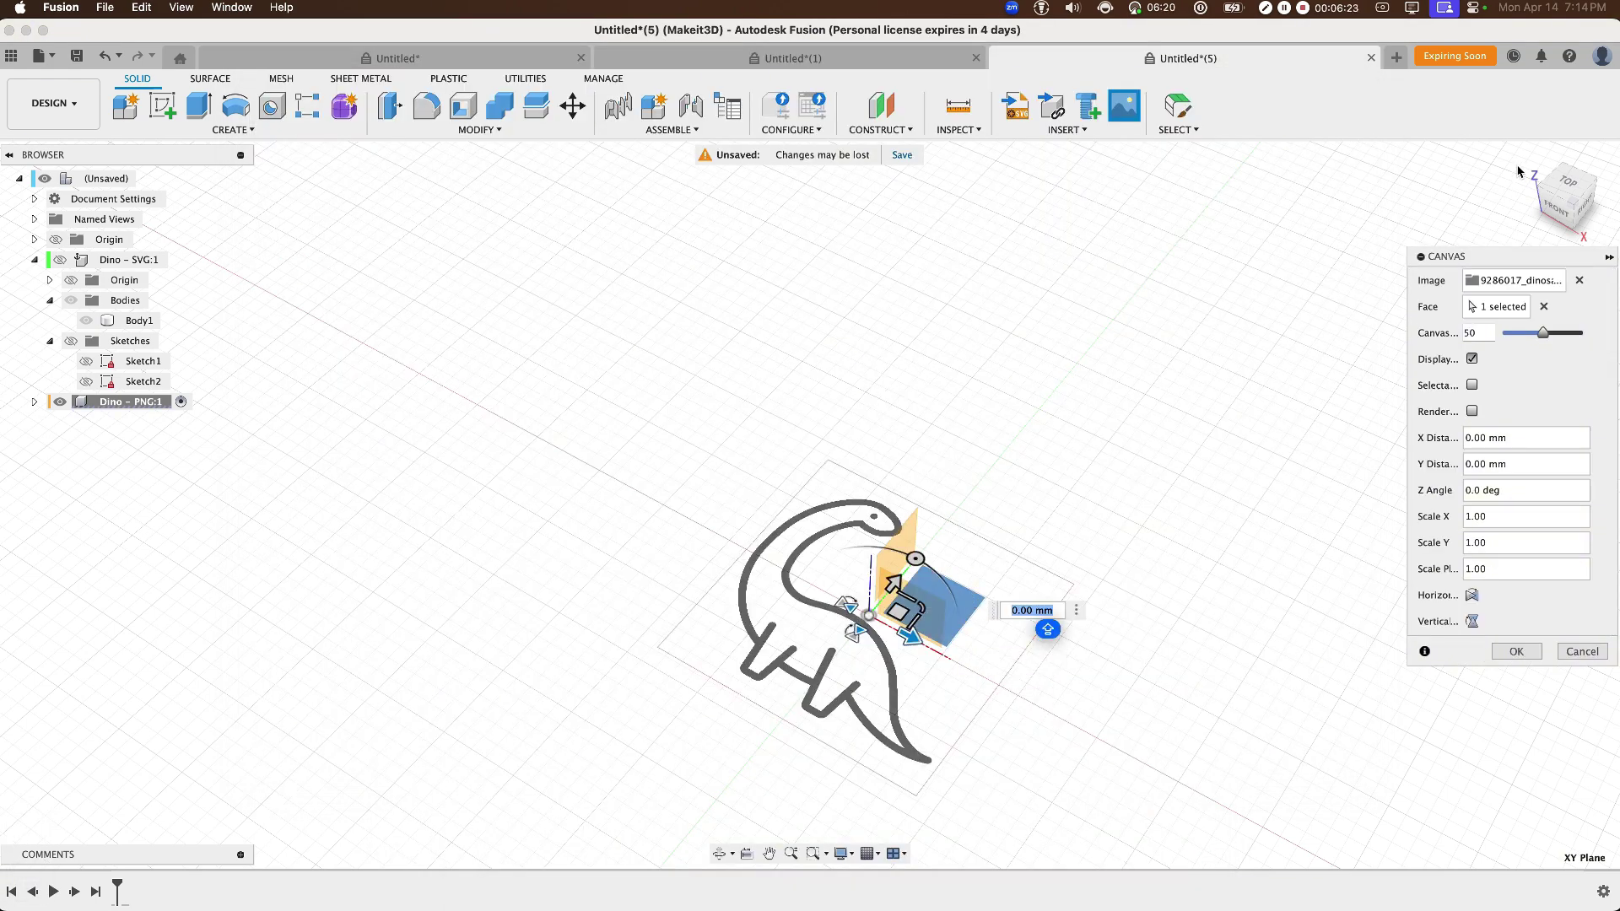
click(1568, 180)
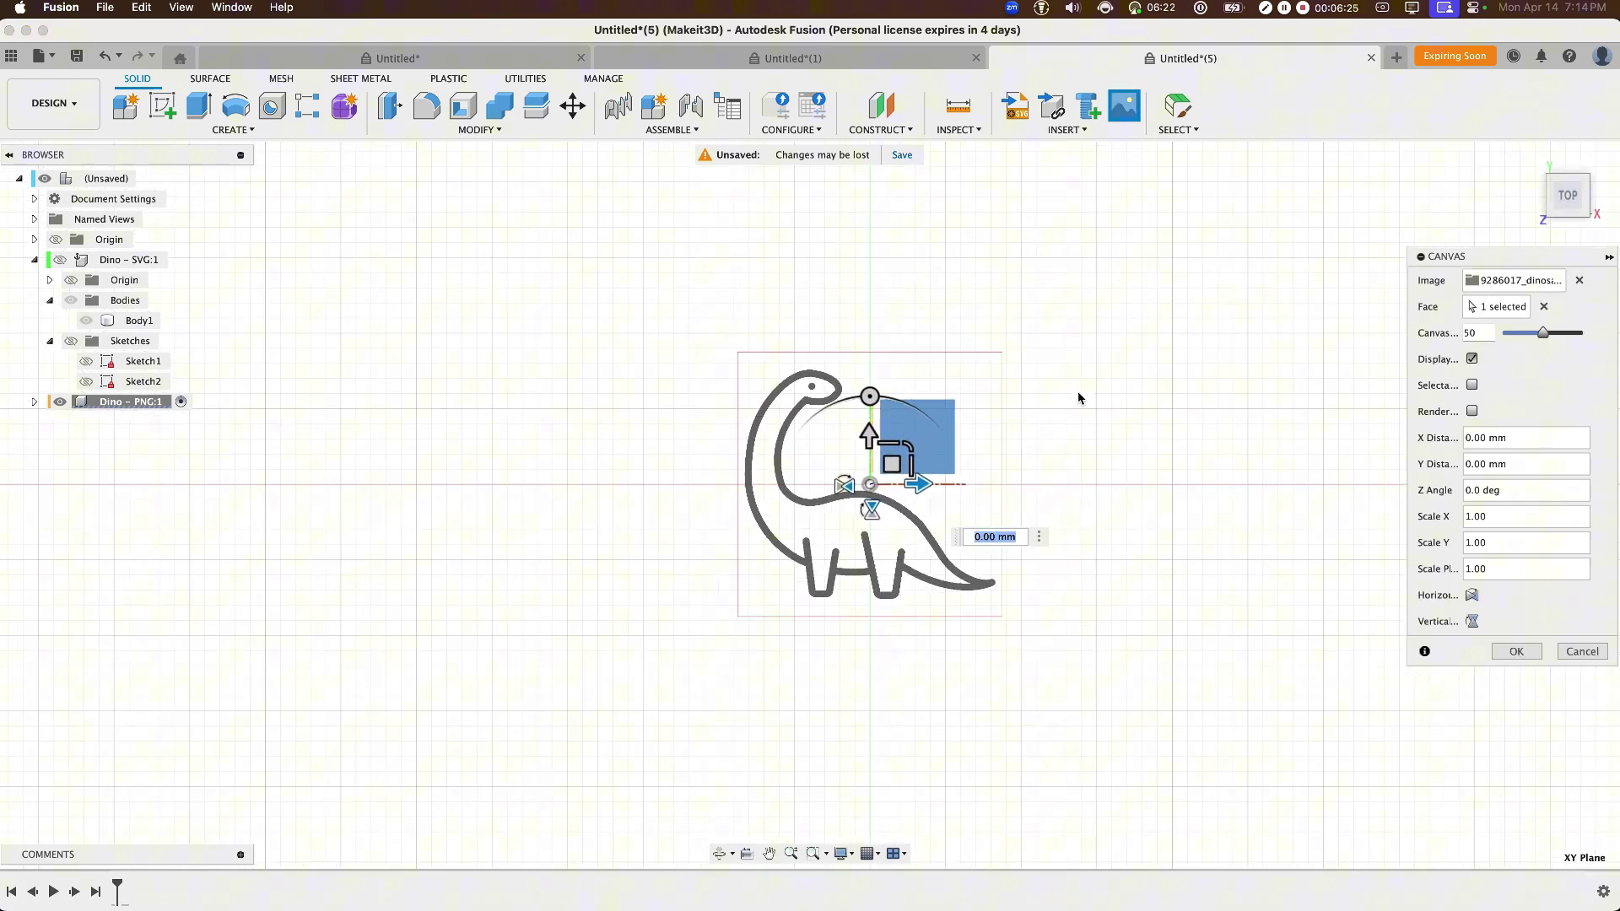
click(1516, 652)
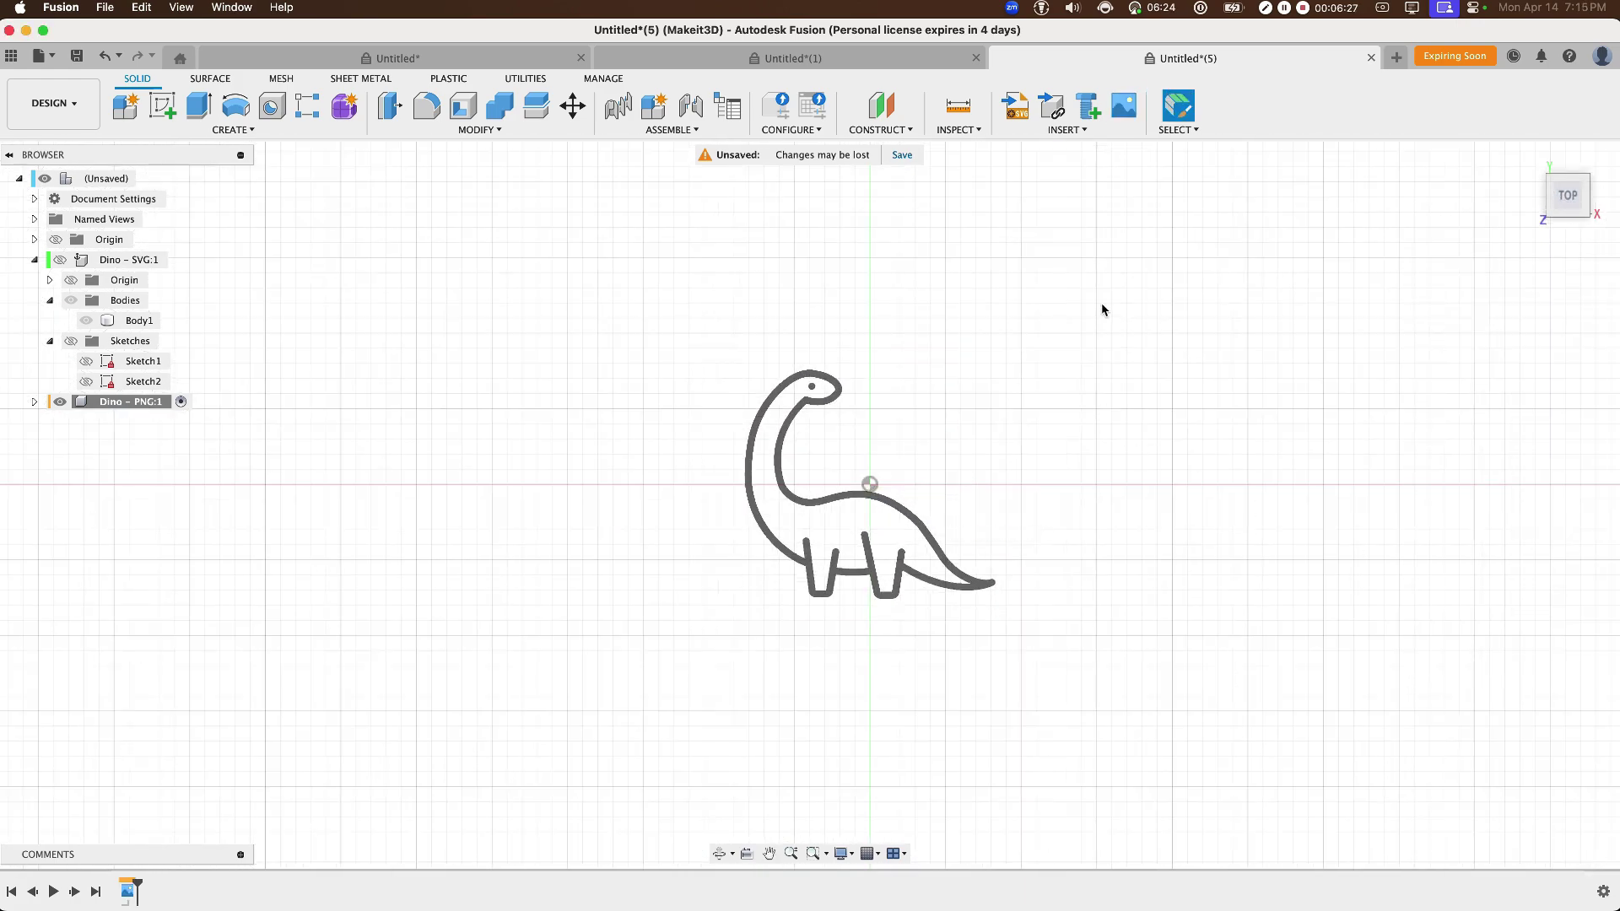
- Start a new sketch on the XY plane over the long-necked dinosaur canvas
middle_drag(1071, 355, 760, 389)
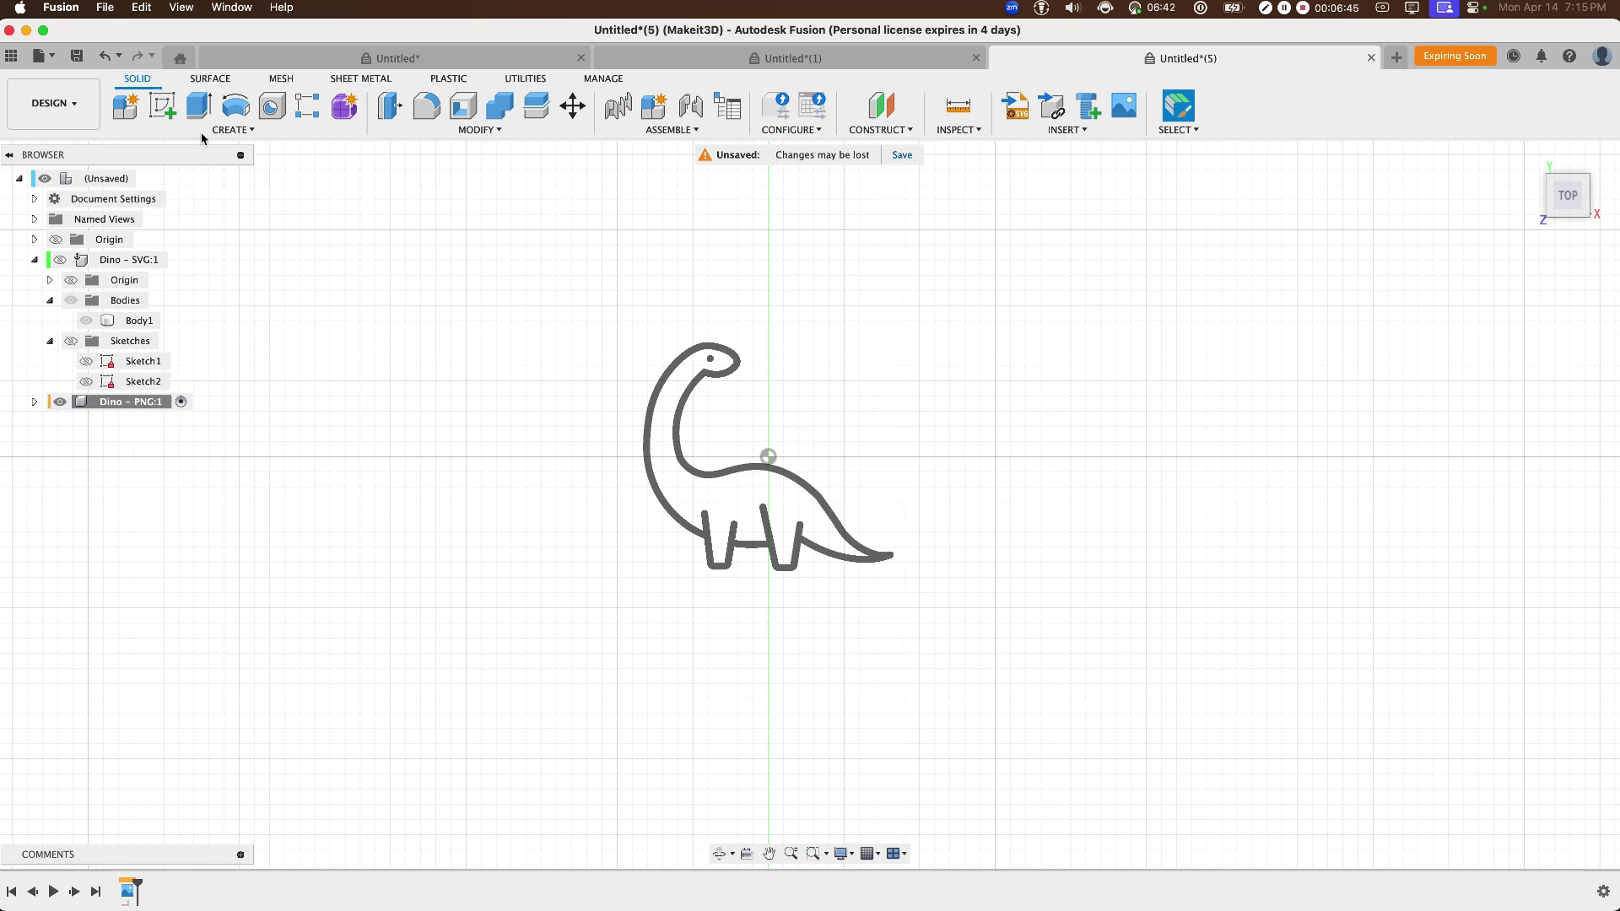
click(168, 111)
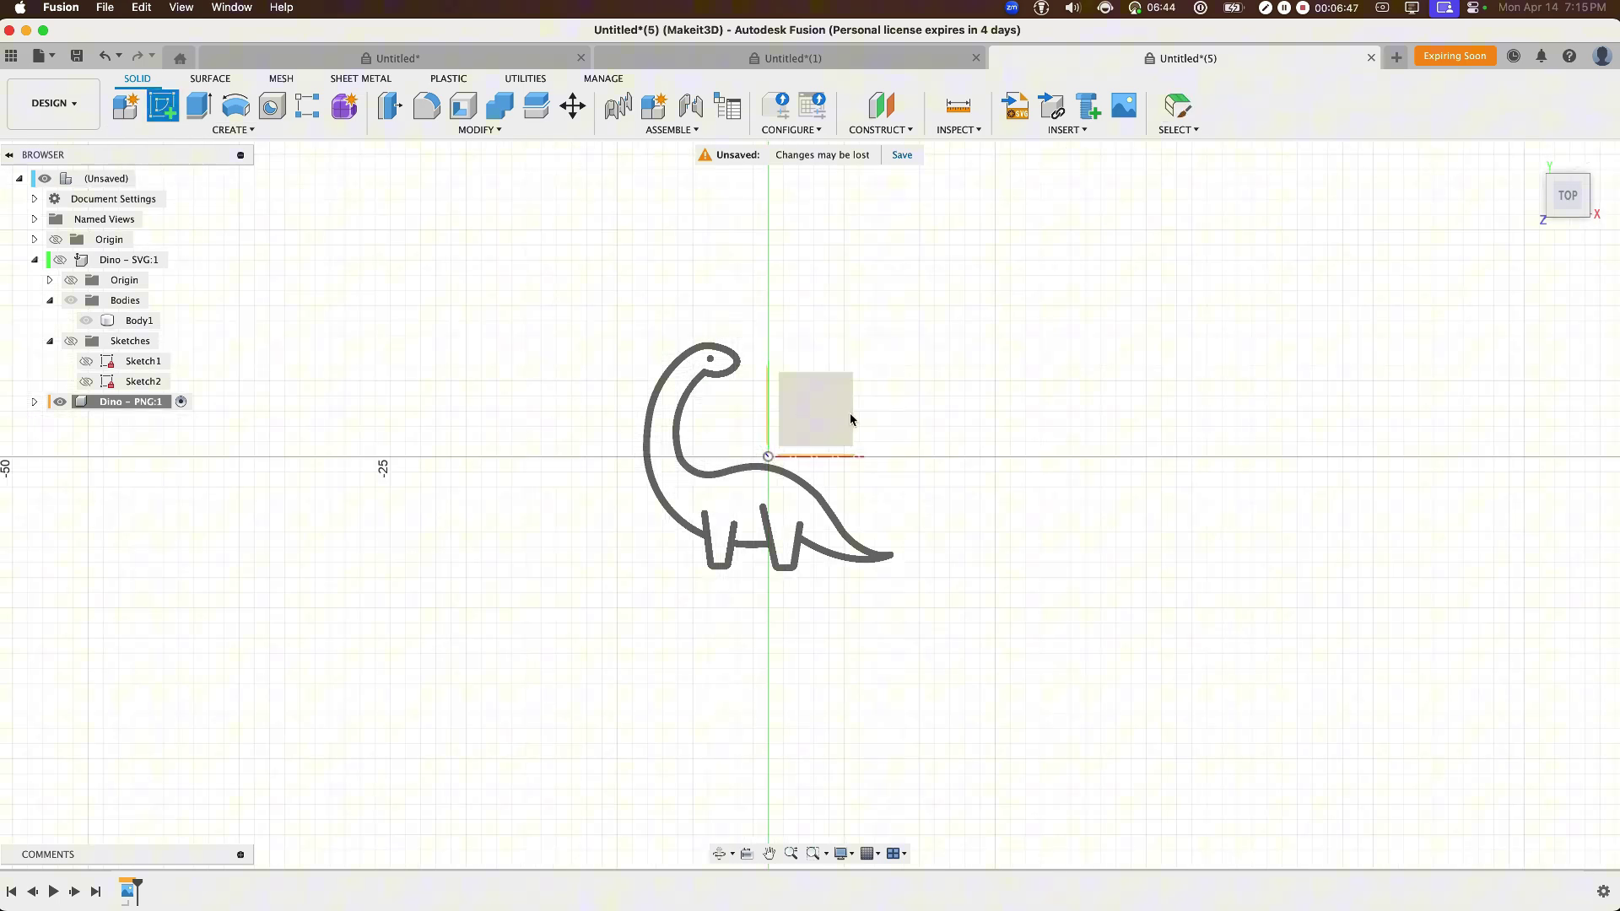
click(849, 412)
scroll(818, 489, up, 5)
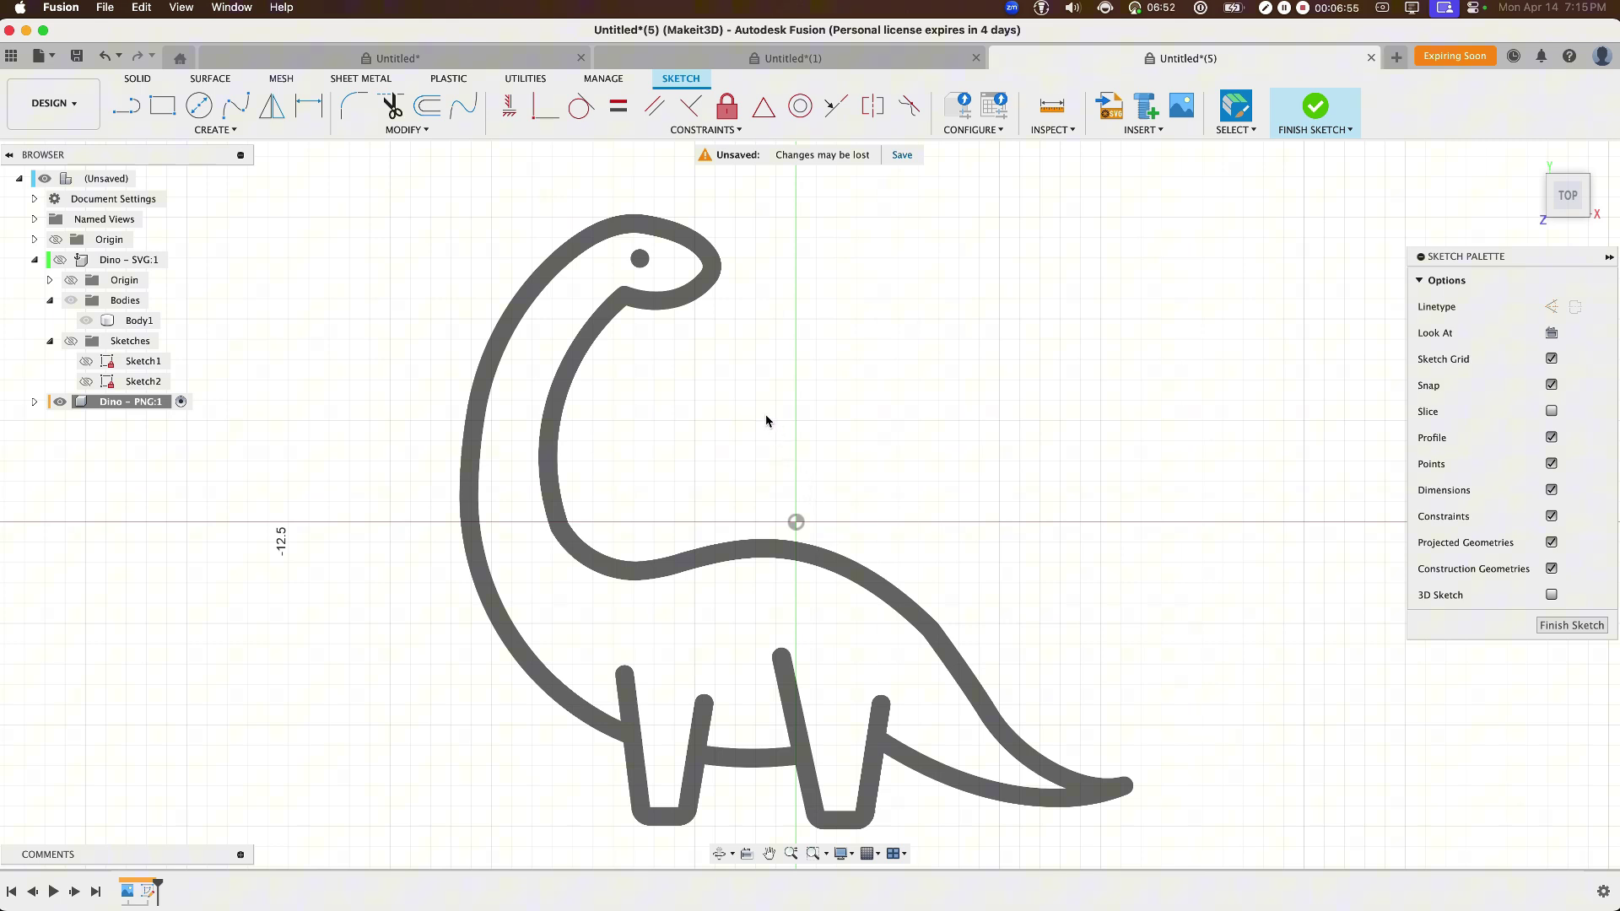
- Start a control point spline at the dinosaur's throat and trace the neck's inner curve and the back down toward the tail
text(scontrol)
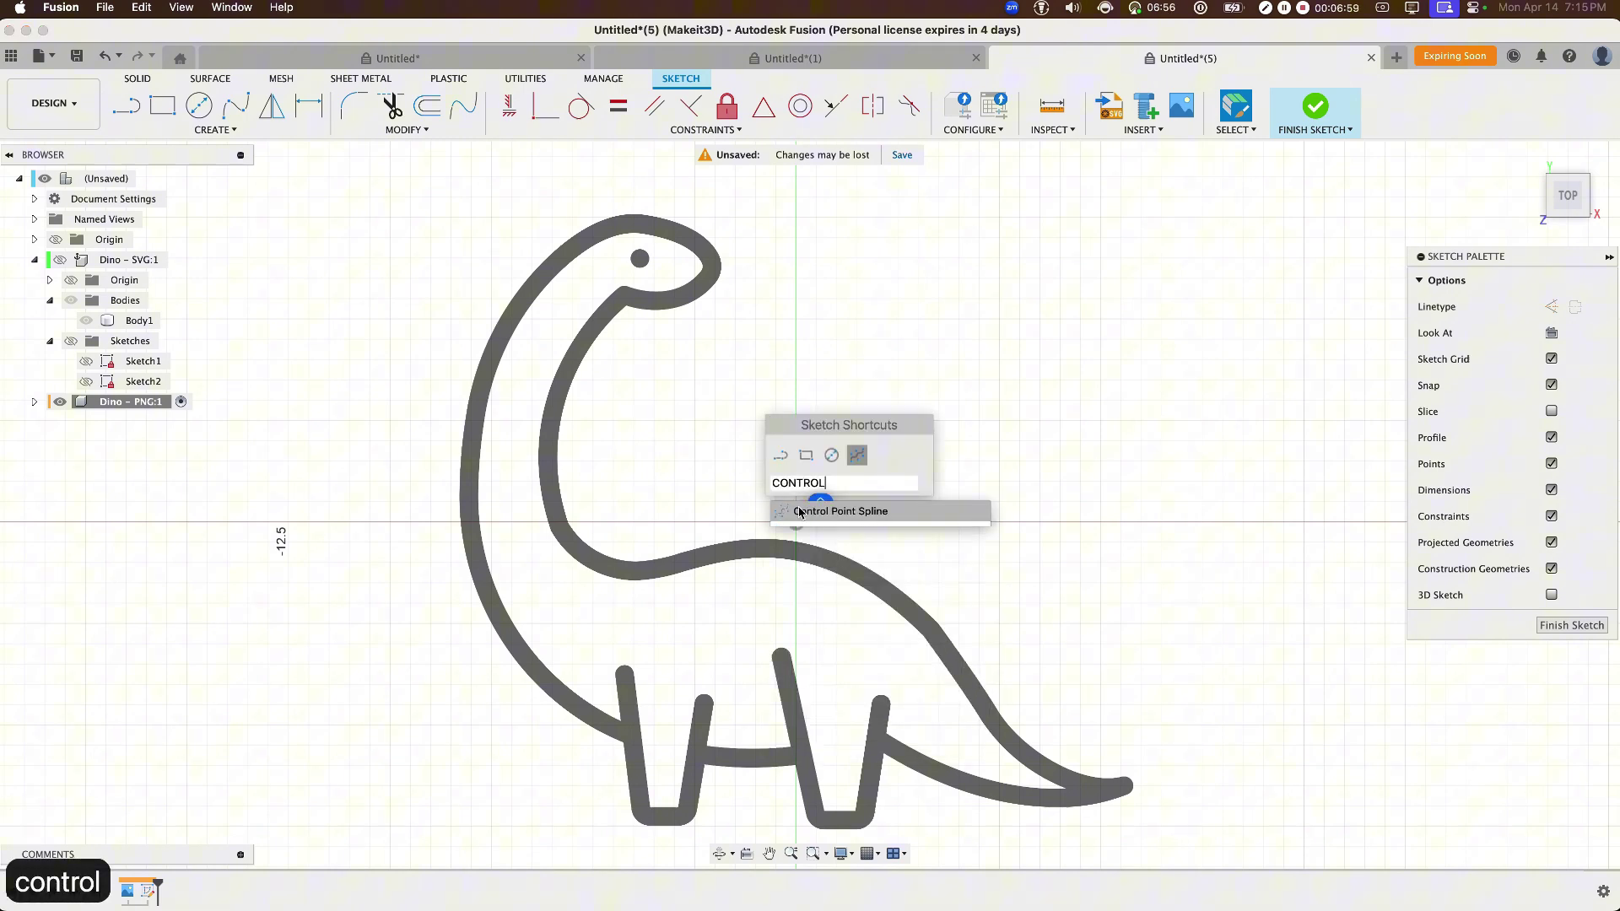
click(878, 517)
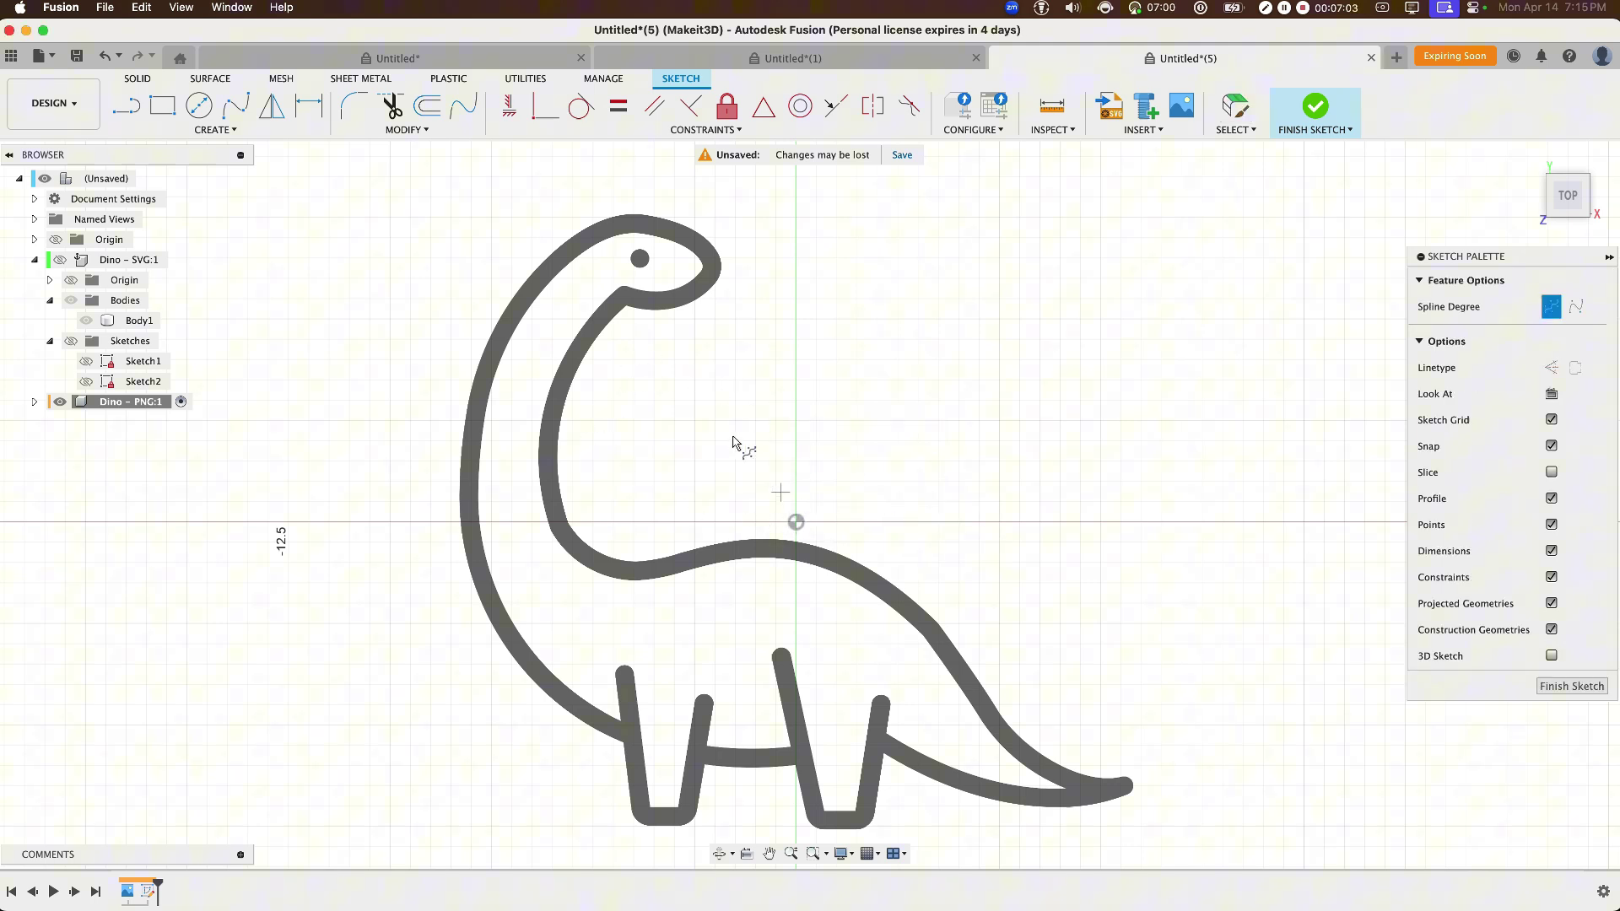
click(626, 307)
click(596, 335)
click(574, 383)
click(554, 452)
click(560, 509)
click(584, 552)
click(643, 563)
click(718, 546)
click(795, 535)
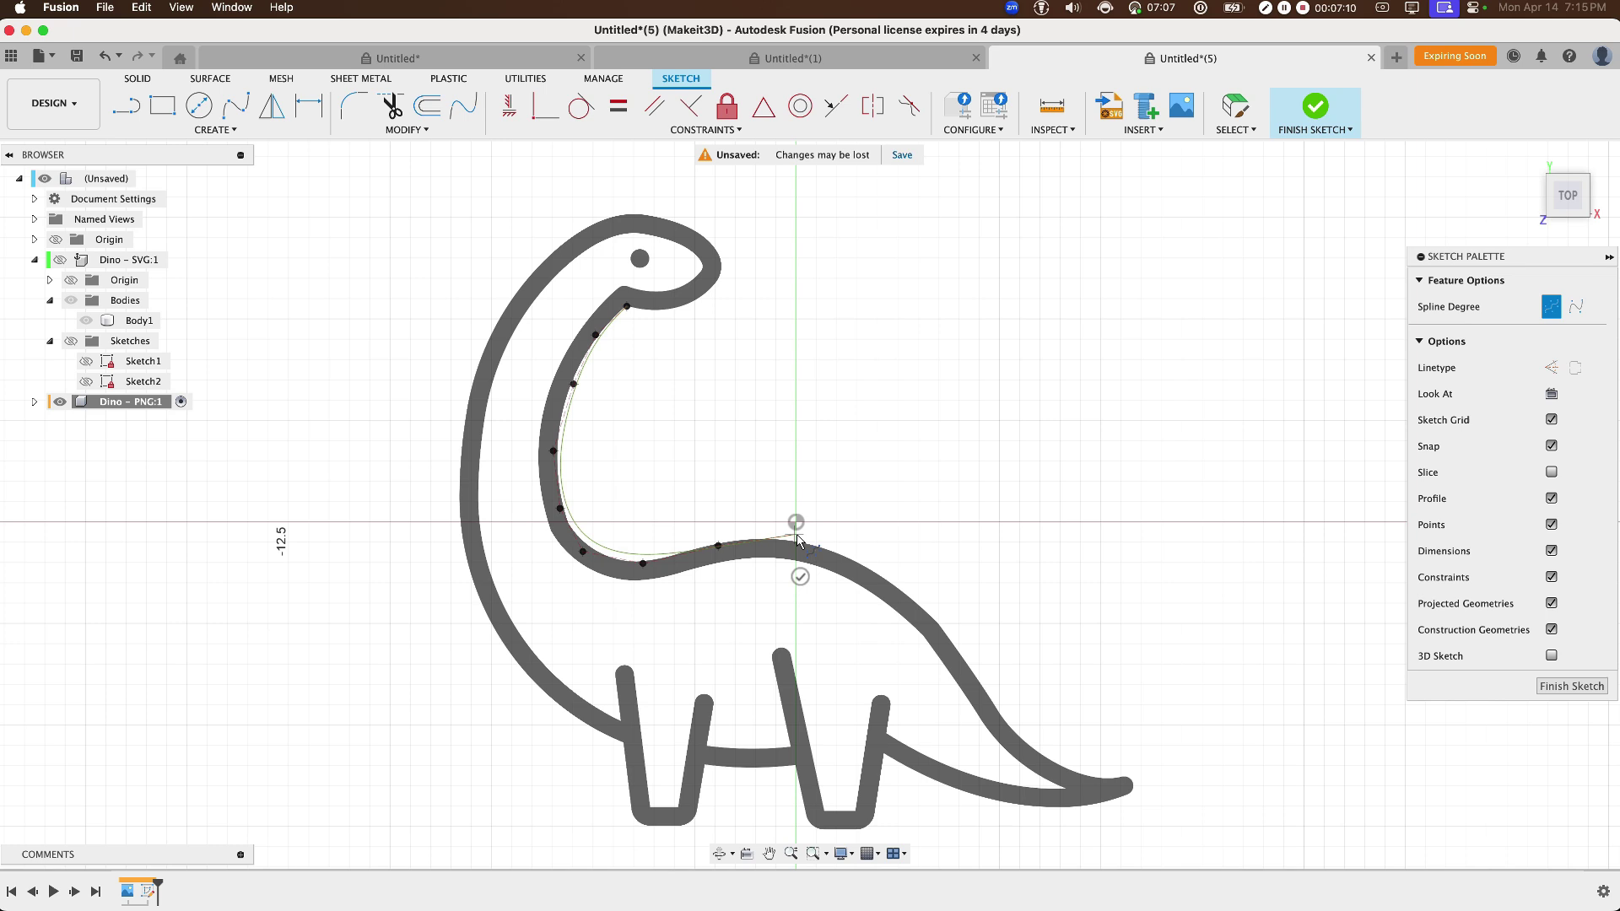
click(887, 573)
click(948, 633)
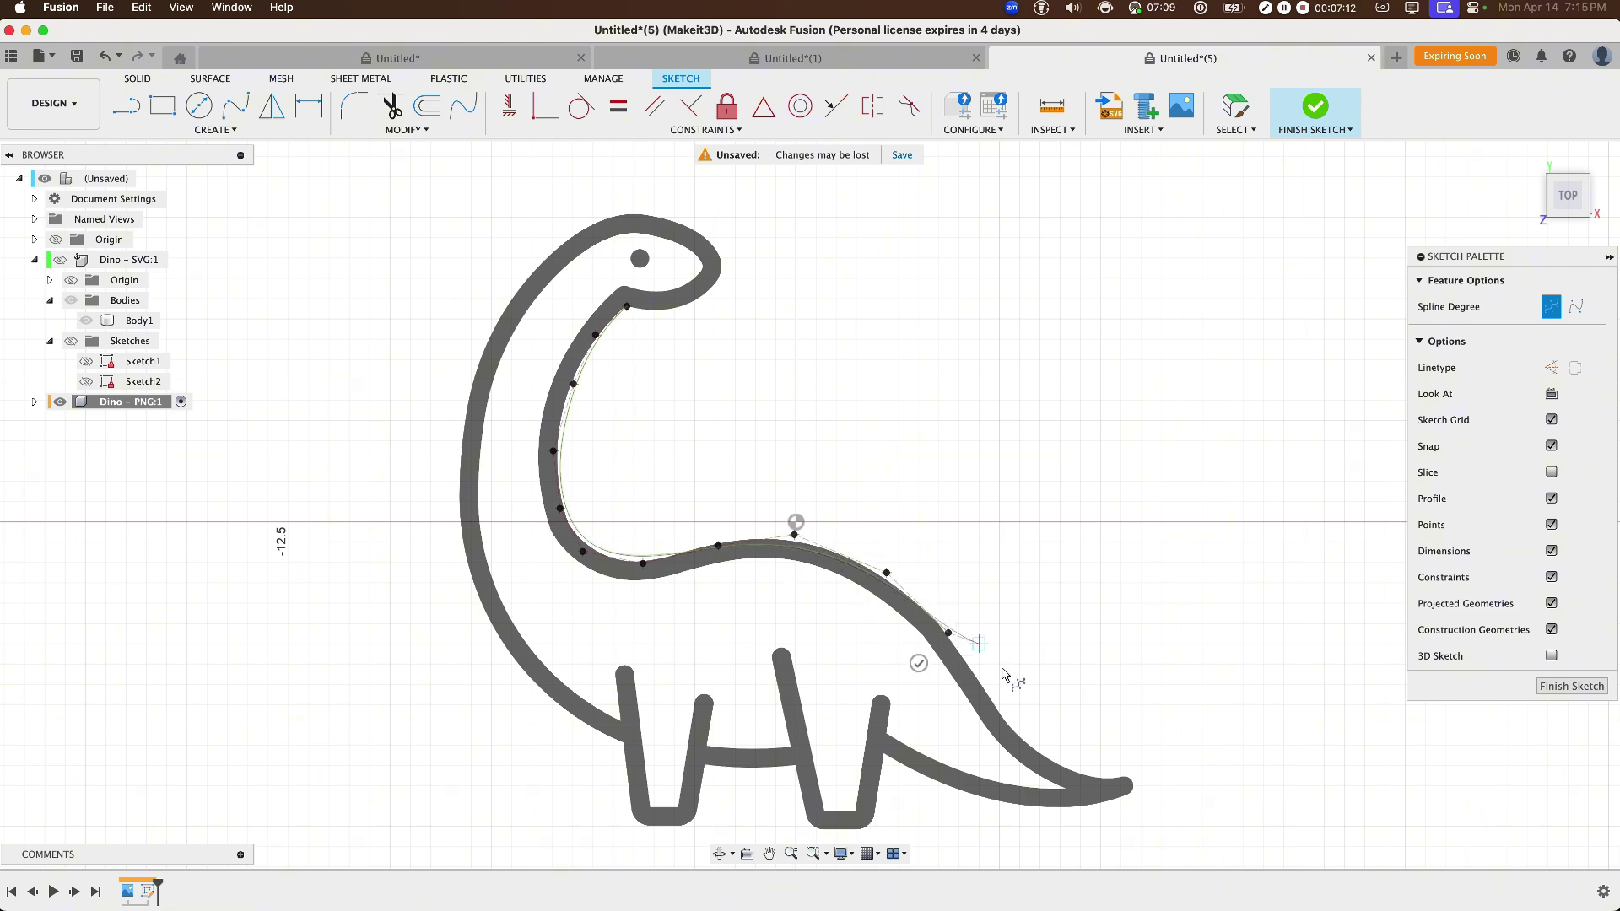
- Continue the control point spline around the tail tip and along the tail's underside toward the rear leg
click(998, 718)
click(1071, 766)
click(1130, 780)
click(1145, 791)
click(1117, 806)
click(1051, 813)
click(961, 799)
click(902, 766)
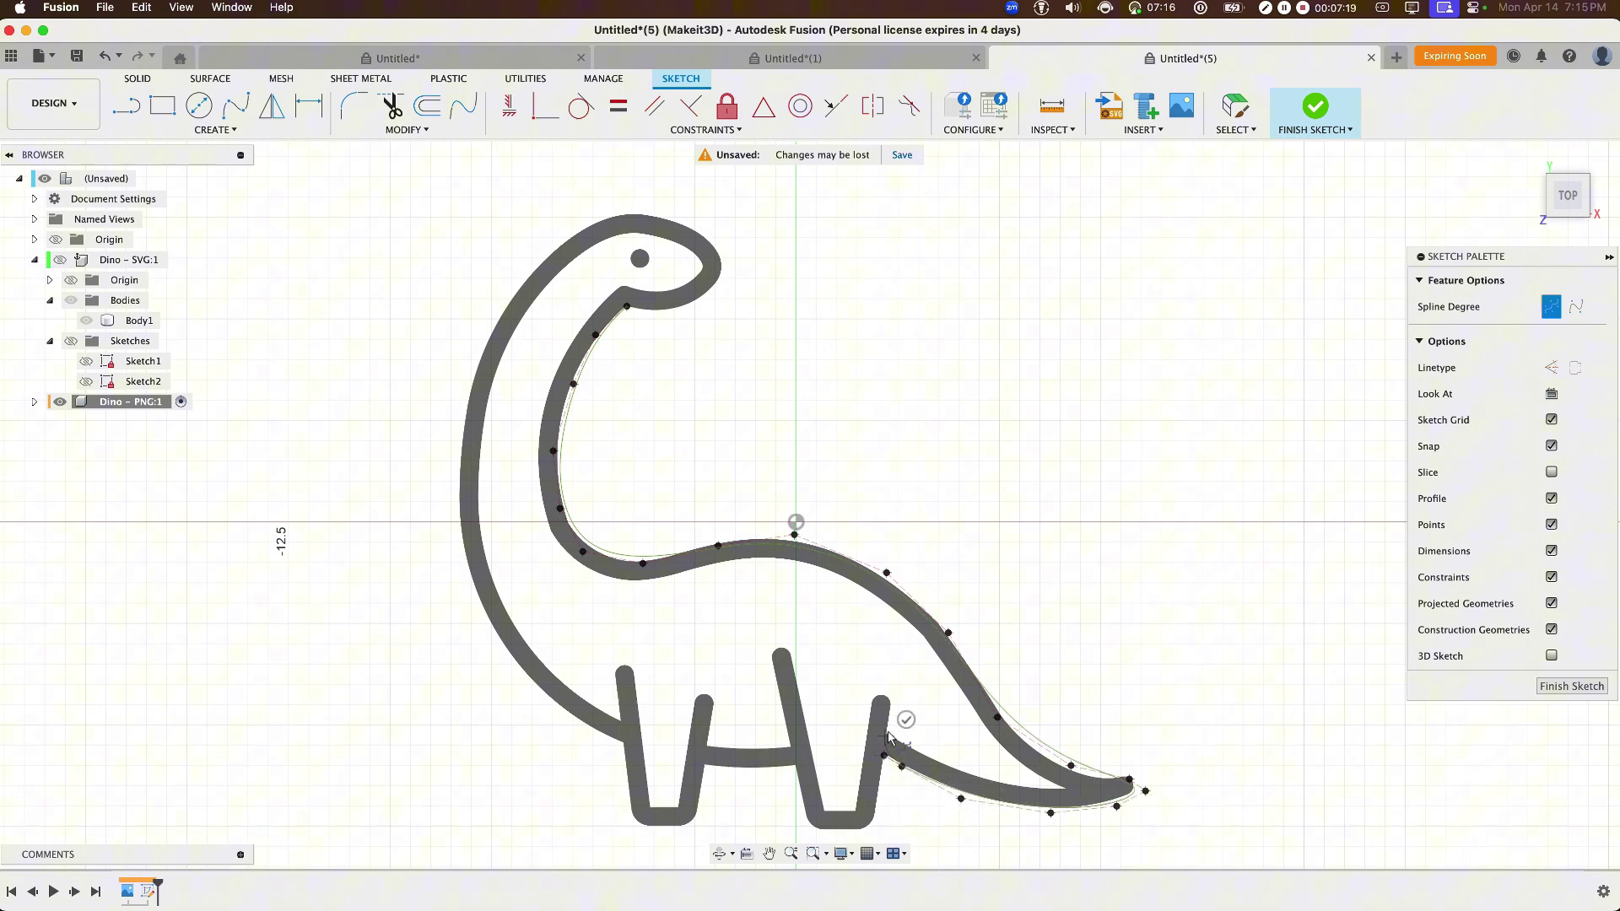
- Continue the spline around the rear leg's outer edge, from the tail junction around the foot up to the belly
scroll(885, 759, up, 3)
middle_drag(886, 759, 879, 557)
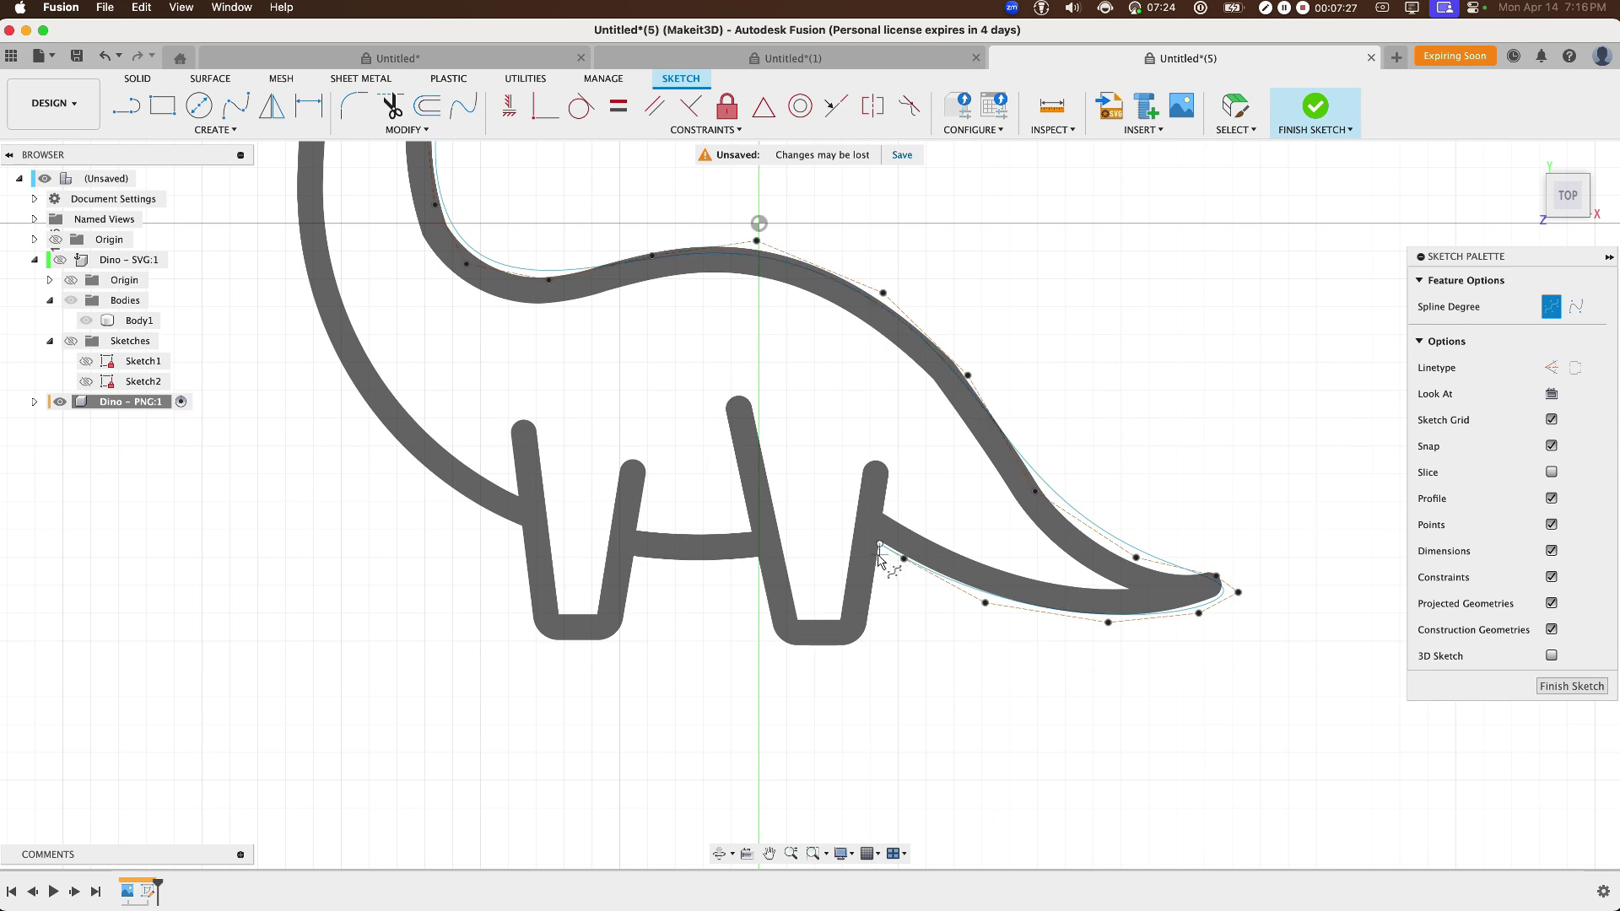
scroll(879, 557, up, 3)
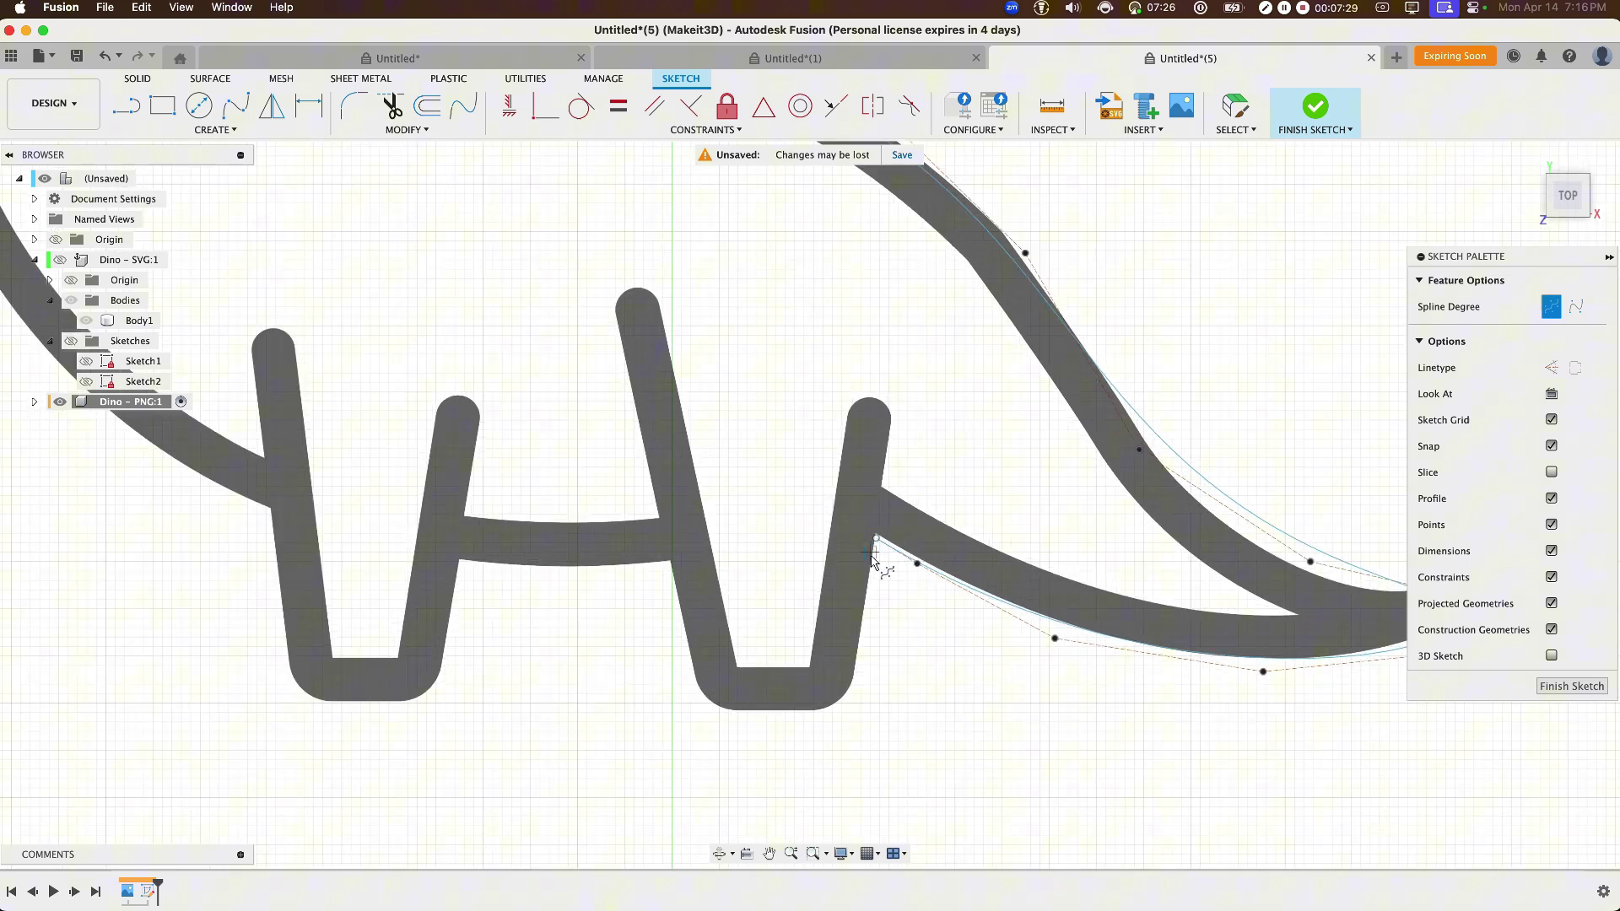
click(877, 539)
click(861, 647)
click(852, 685)
click(839, 706)
click(823, 703)
click(745, 706)
click(702, 697)
click(681, 637)
click(670, 564)
- Continue the spline along the belly and around the front leg's foot up toward the chest
click(586, 567)
click(459, 560)
click(444, 660)
click(432, 690)
click(290, 673)
click(276, 567)
- Trace the chest, outer neck and head, close the spline at its throat start point and finish the Control Point Spline command
middle_drag(283, 532, 778, 678)
scroll(778, 678, up, 15)
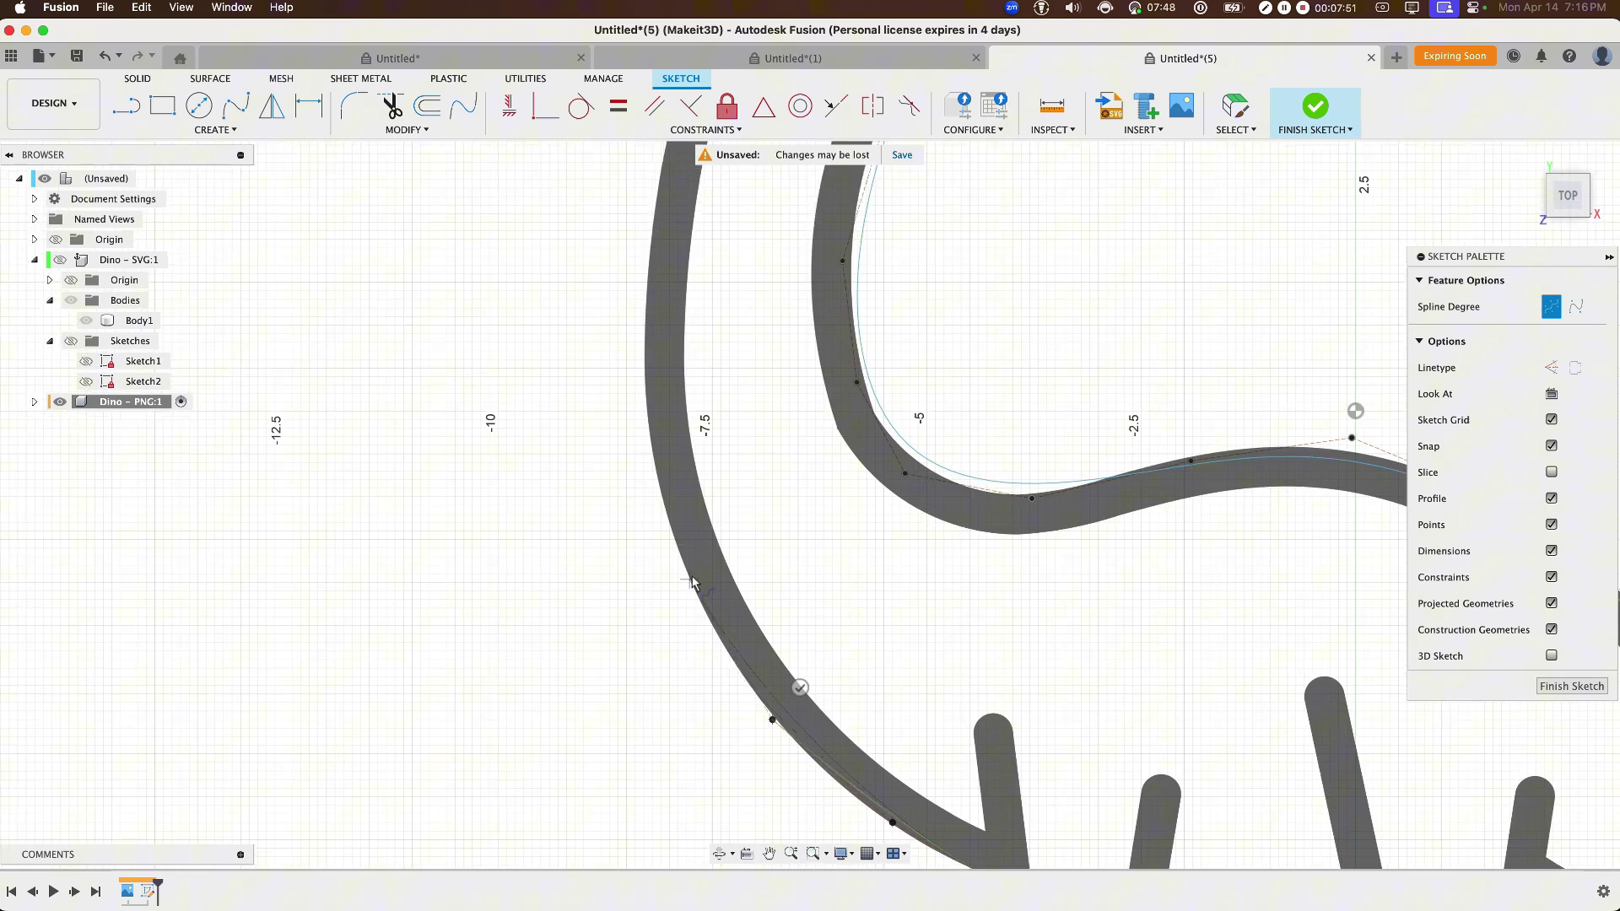
click(848, 606)
scroll(848, 606, up, 10)
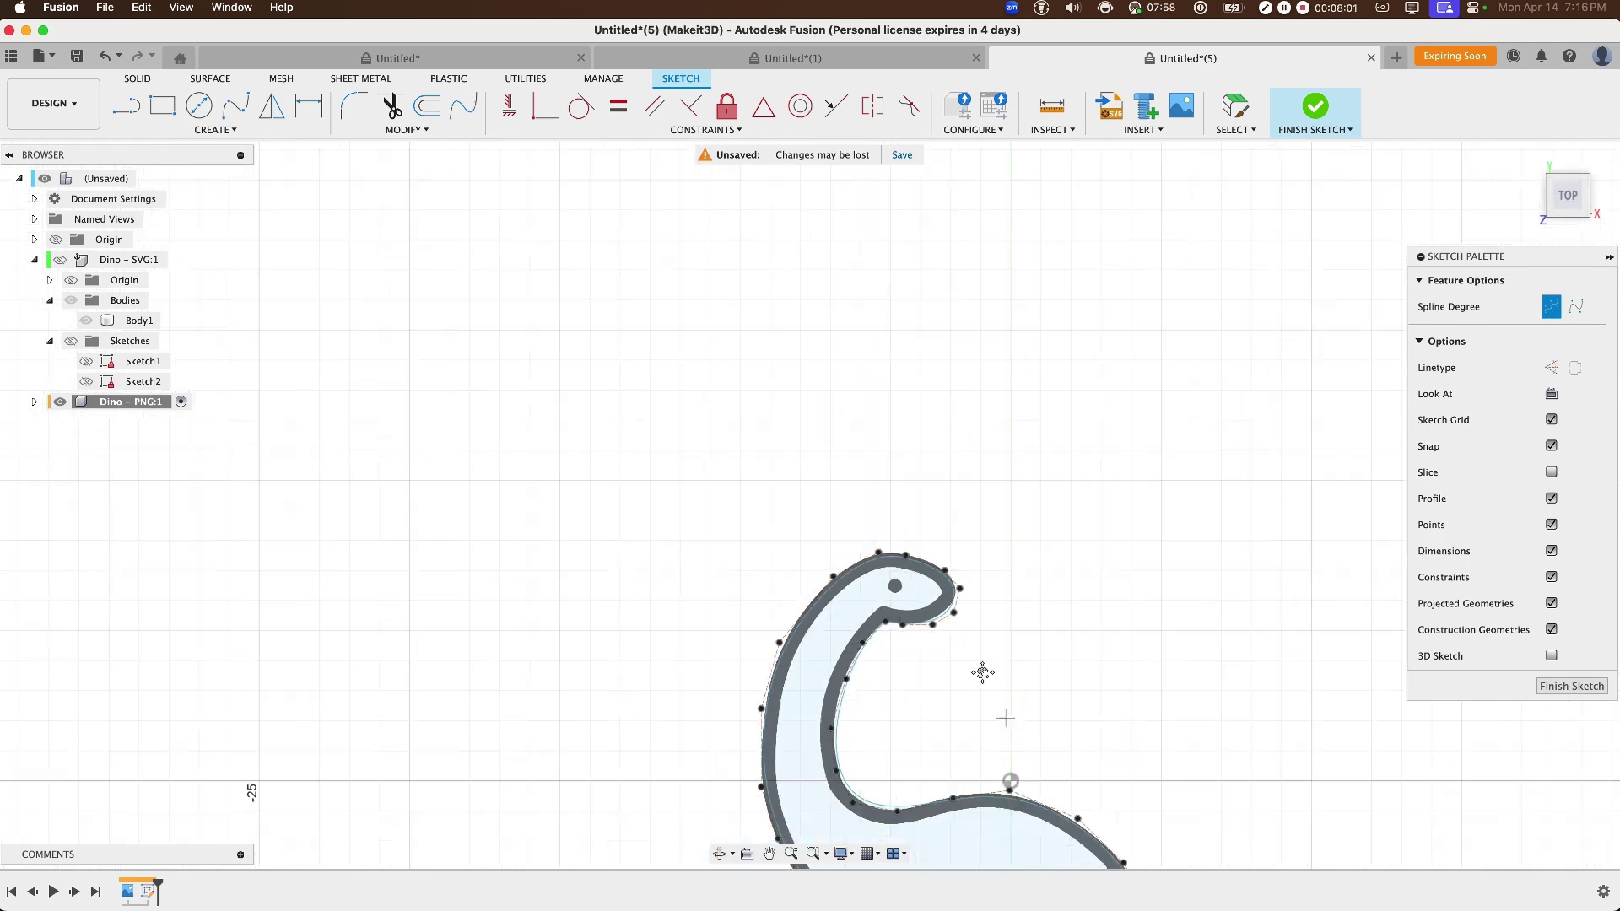
click(835, 491)
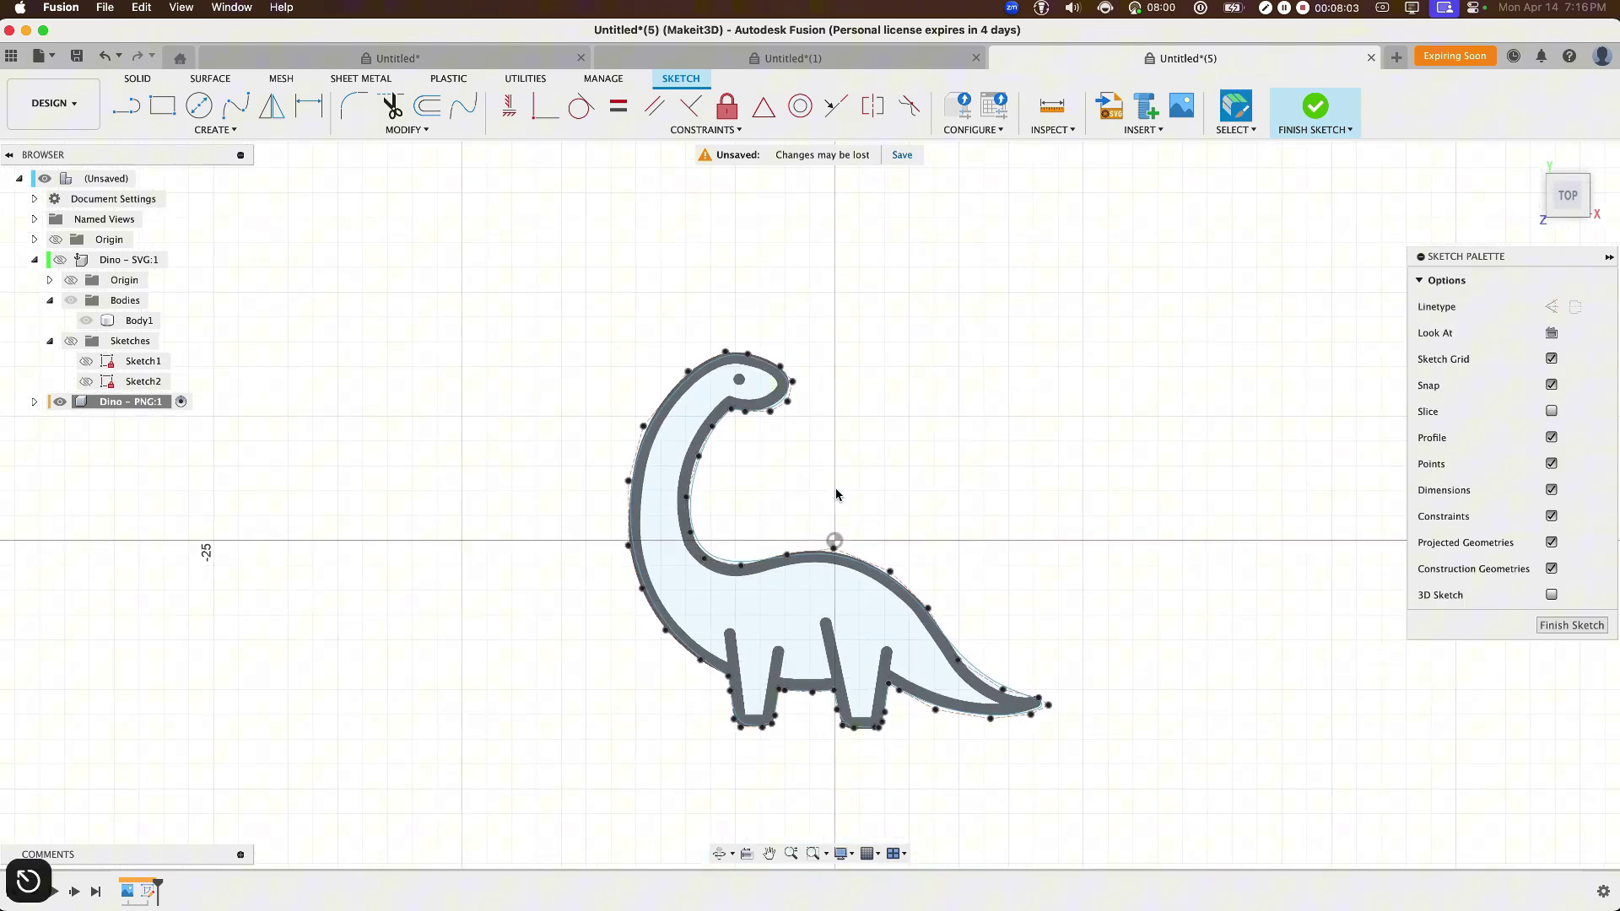
- Adjust the spline's control points at the base of the neck and the shoulder to follow the canvas outline
scroll(674, 574, down, 5)
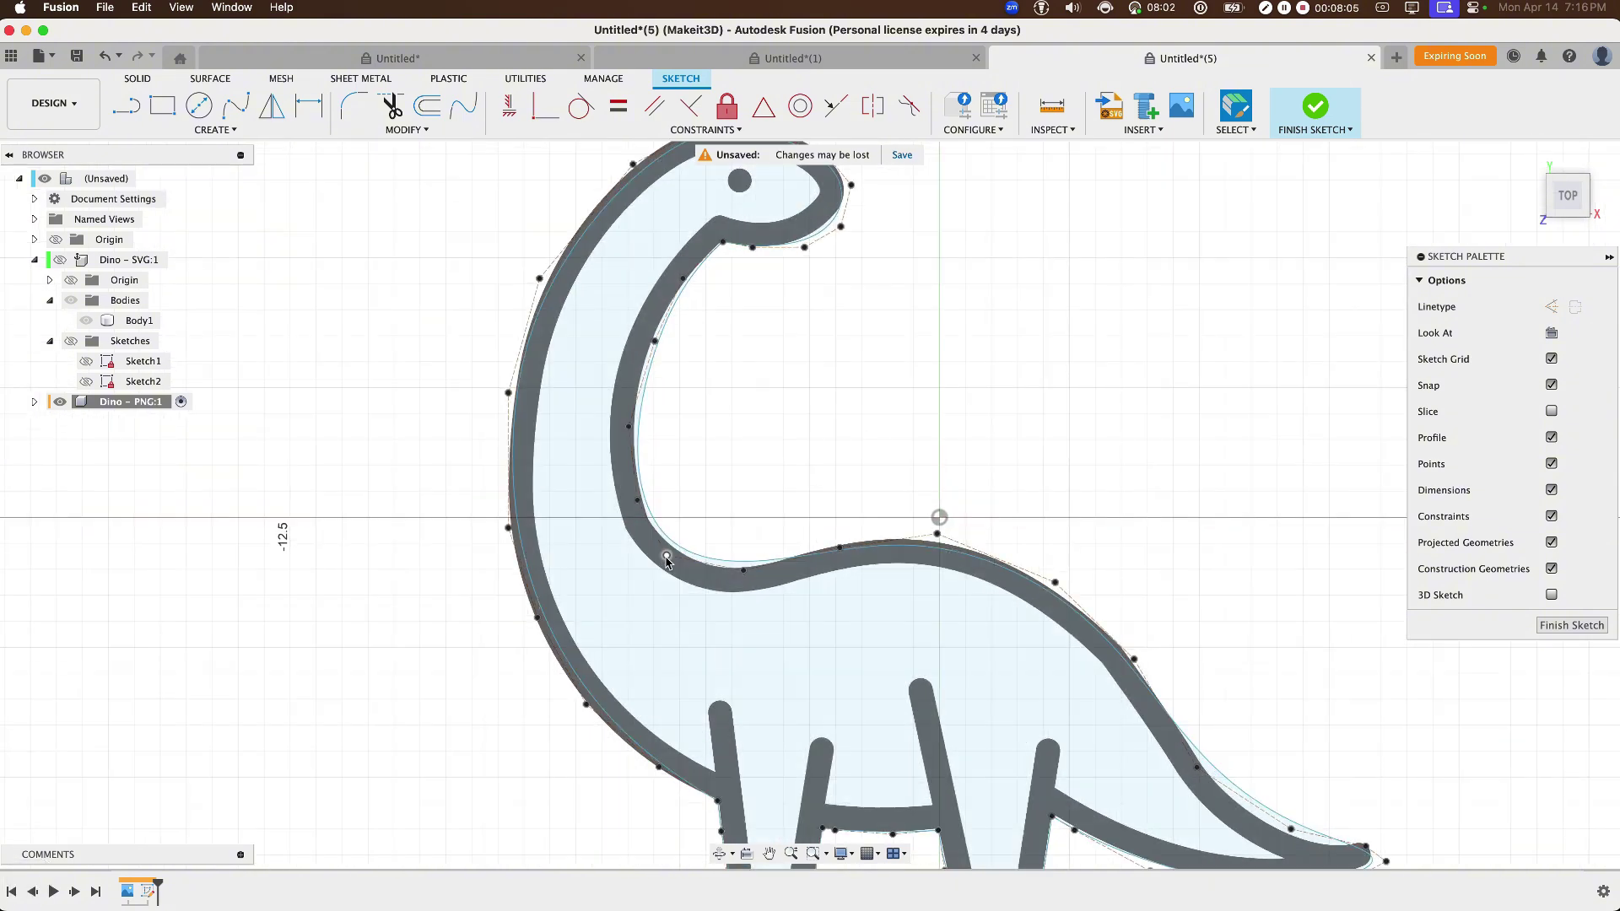
click(667, 560)
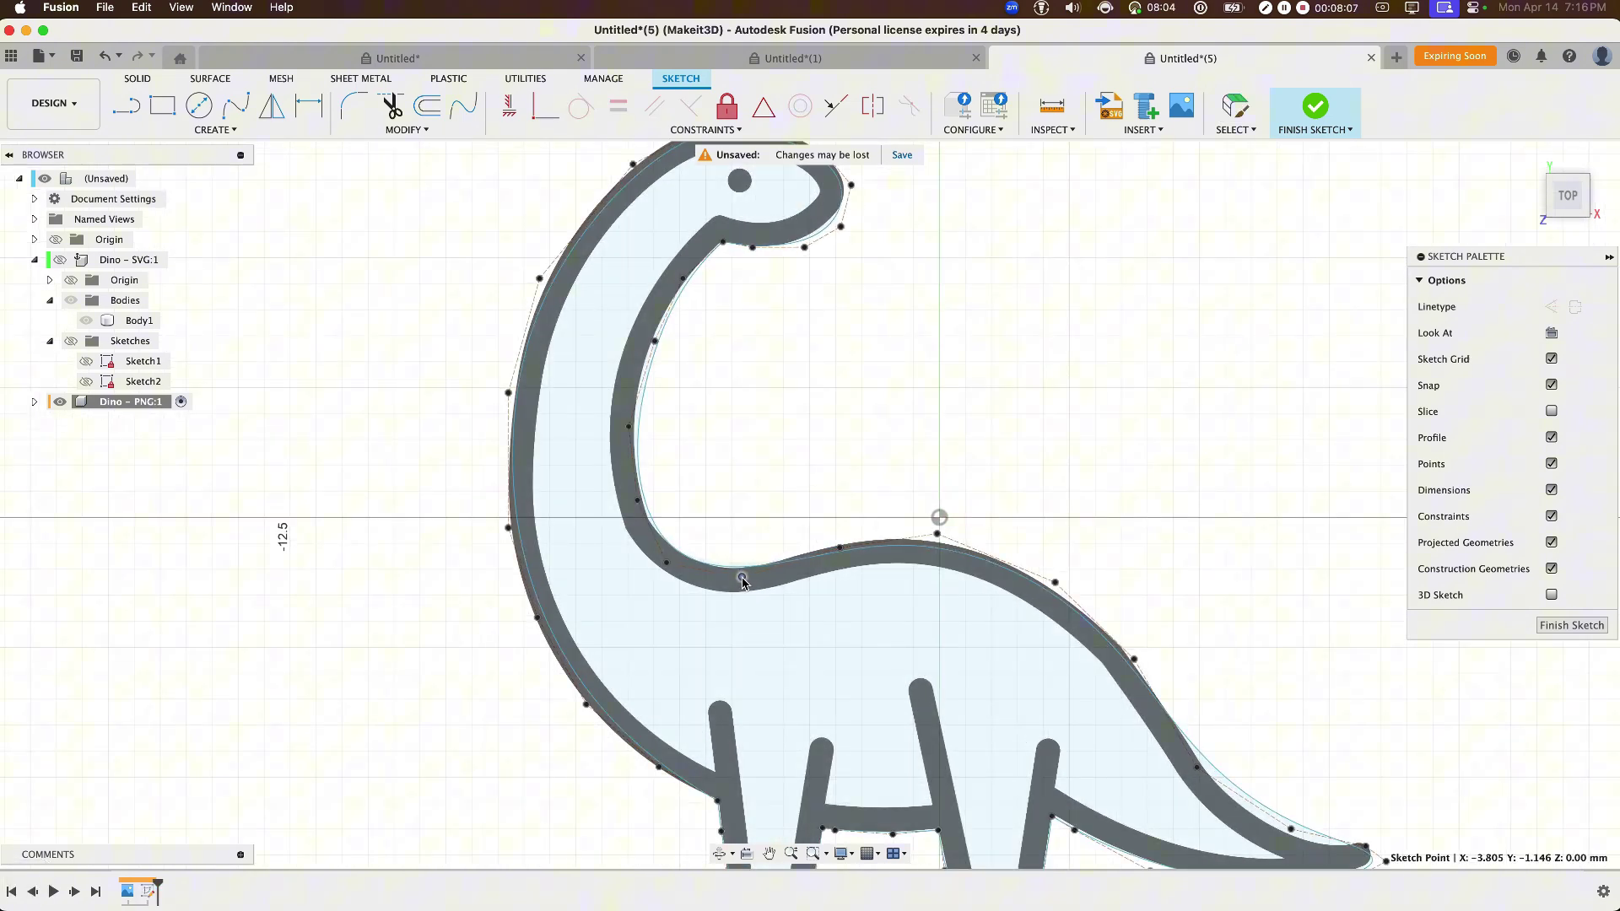
drag(840, 547, 841, 538)
scroll(1099, 531, right, 3)
scroll(959, 489, down, 2)
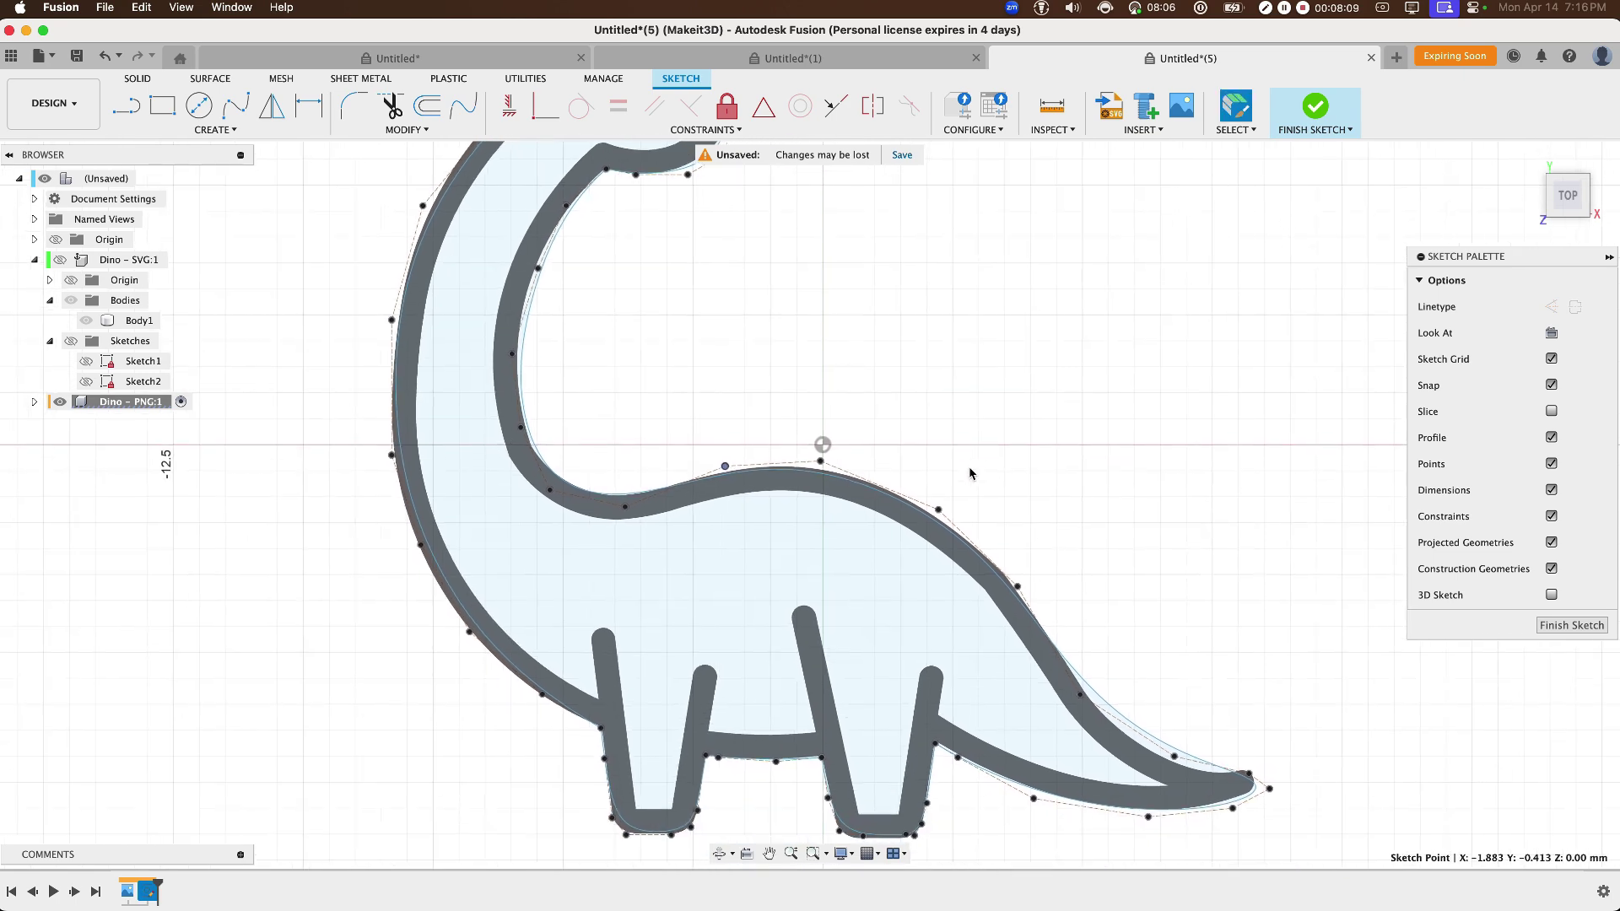
- Adjust the spline's control points along the back and upper tail so the curve hugs the dinosaur's outline
drag(940, 511, 940, 503)
scroll(940, 506, right, 4)
scroll(940, 506, down, 3)
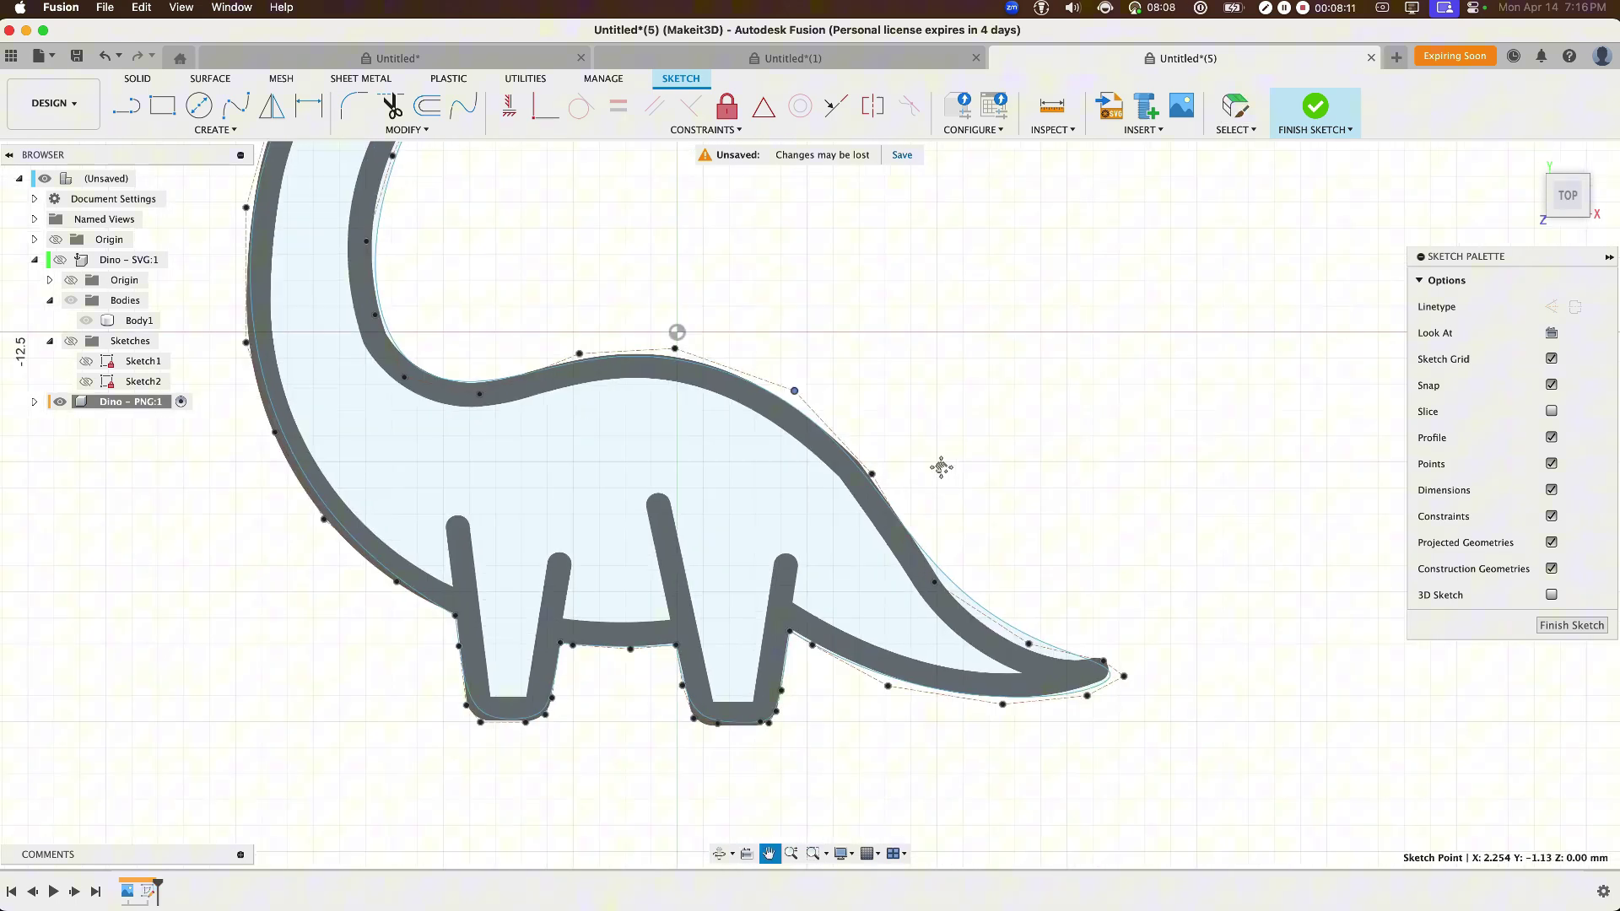
drag(930, 578, 947, 605)
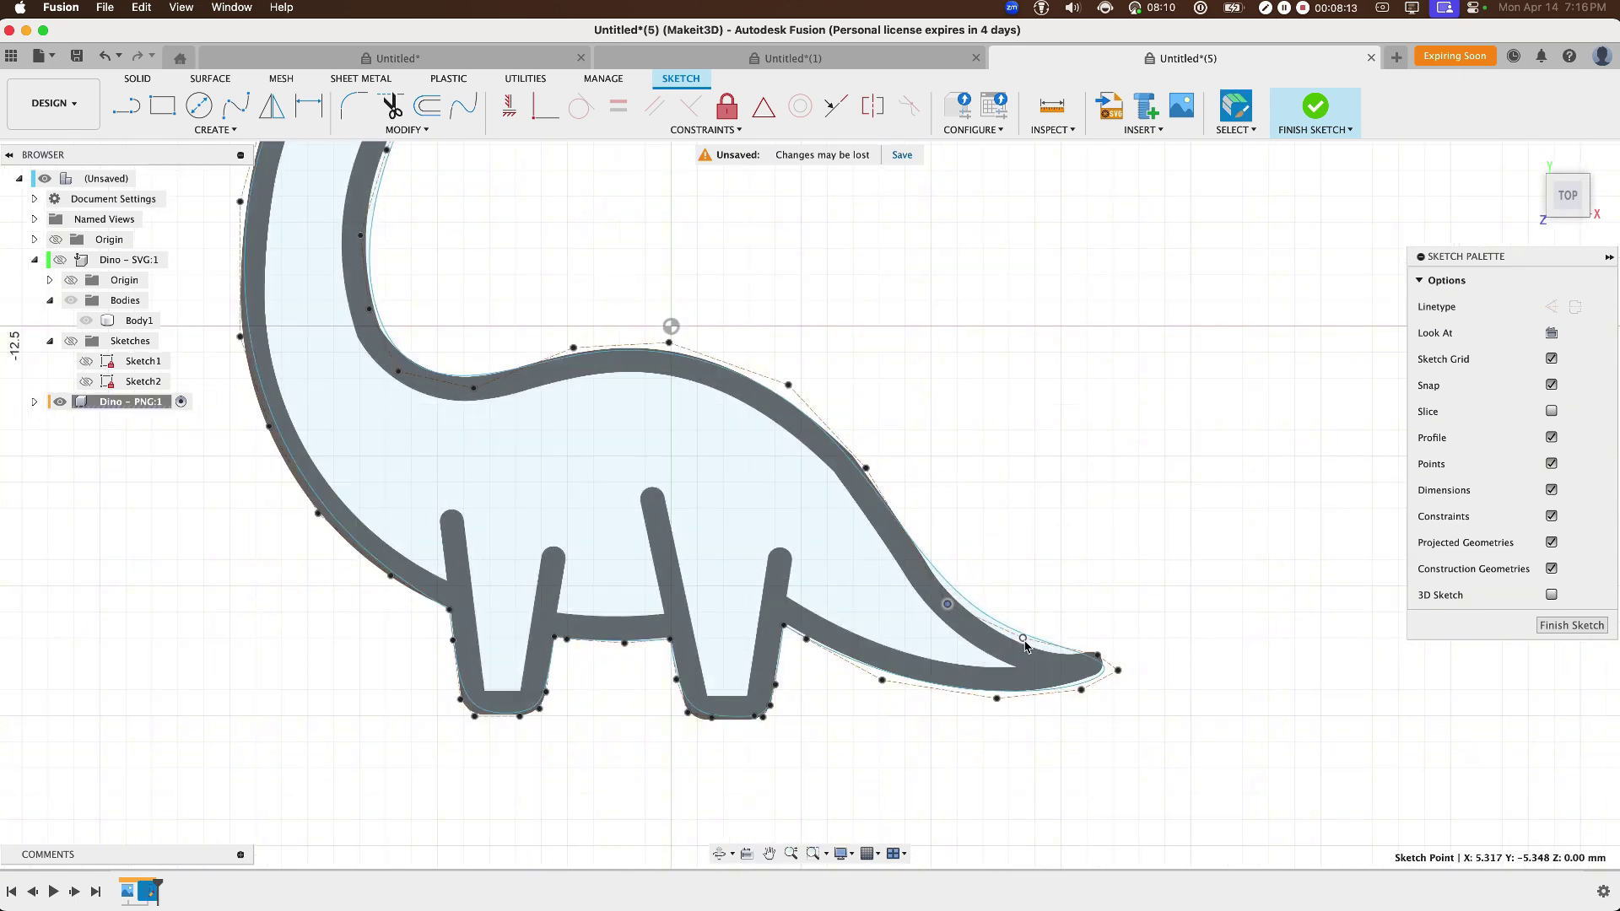
drag(1024, 639, 1080, 686)
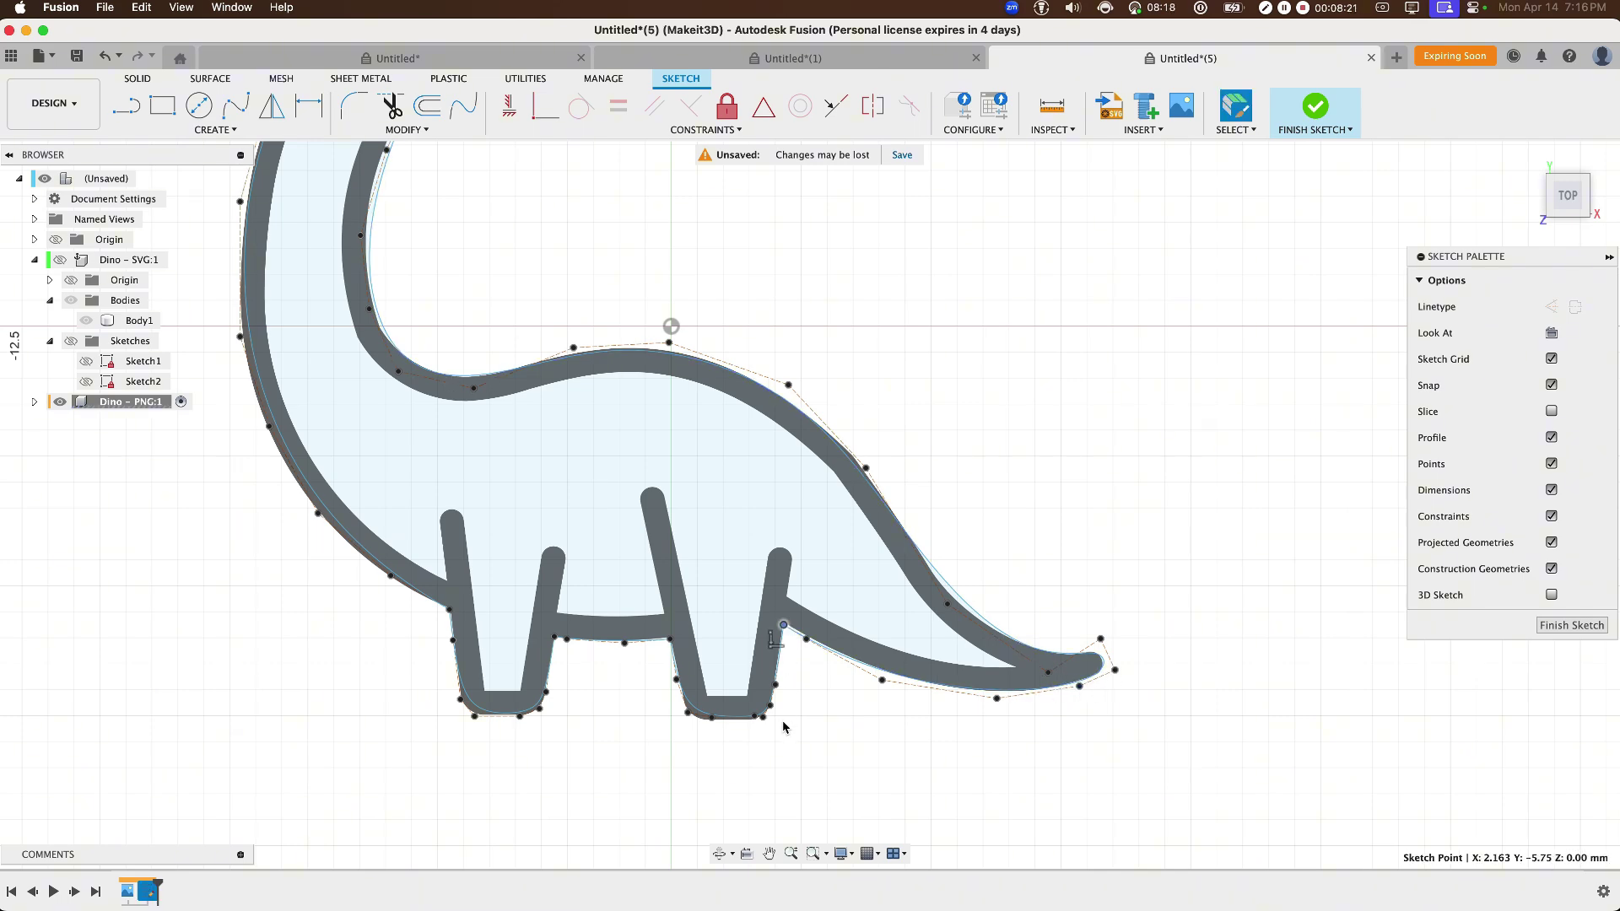
- Fine-tune the remaining control points around the legs, chest, neck and head to match the canvas outline
scroll(675, 667, up, 2)
scroll(650, 672, up, 2)
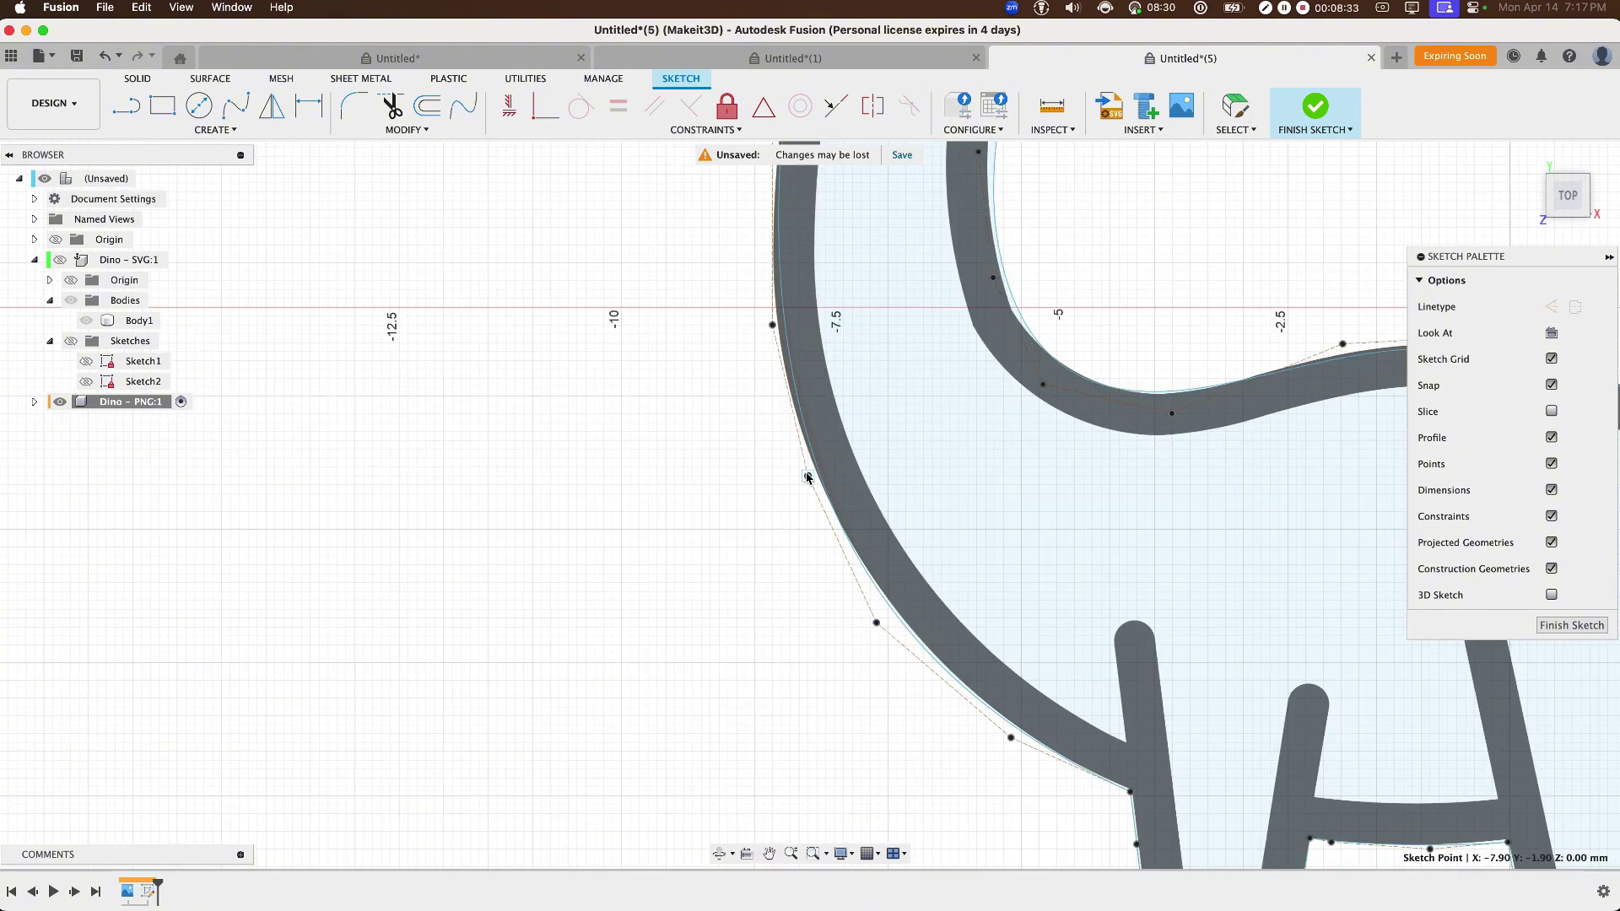
scroll(918, 456, down, 3)
scroll(917, 456, up, 2)
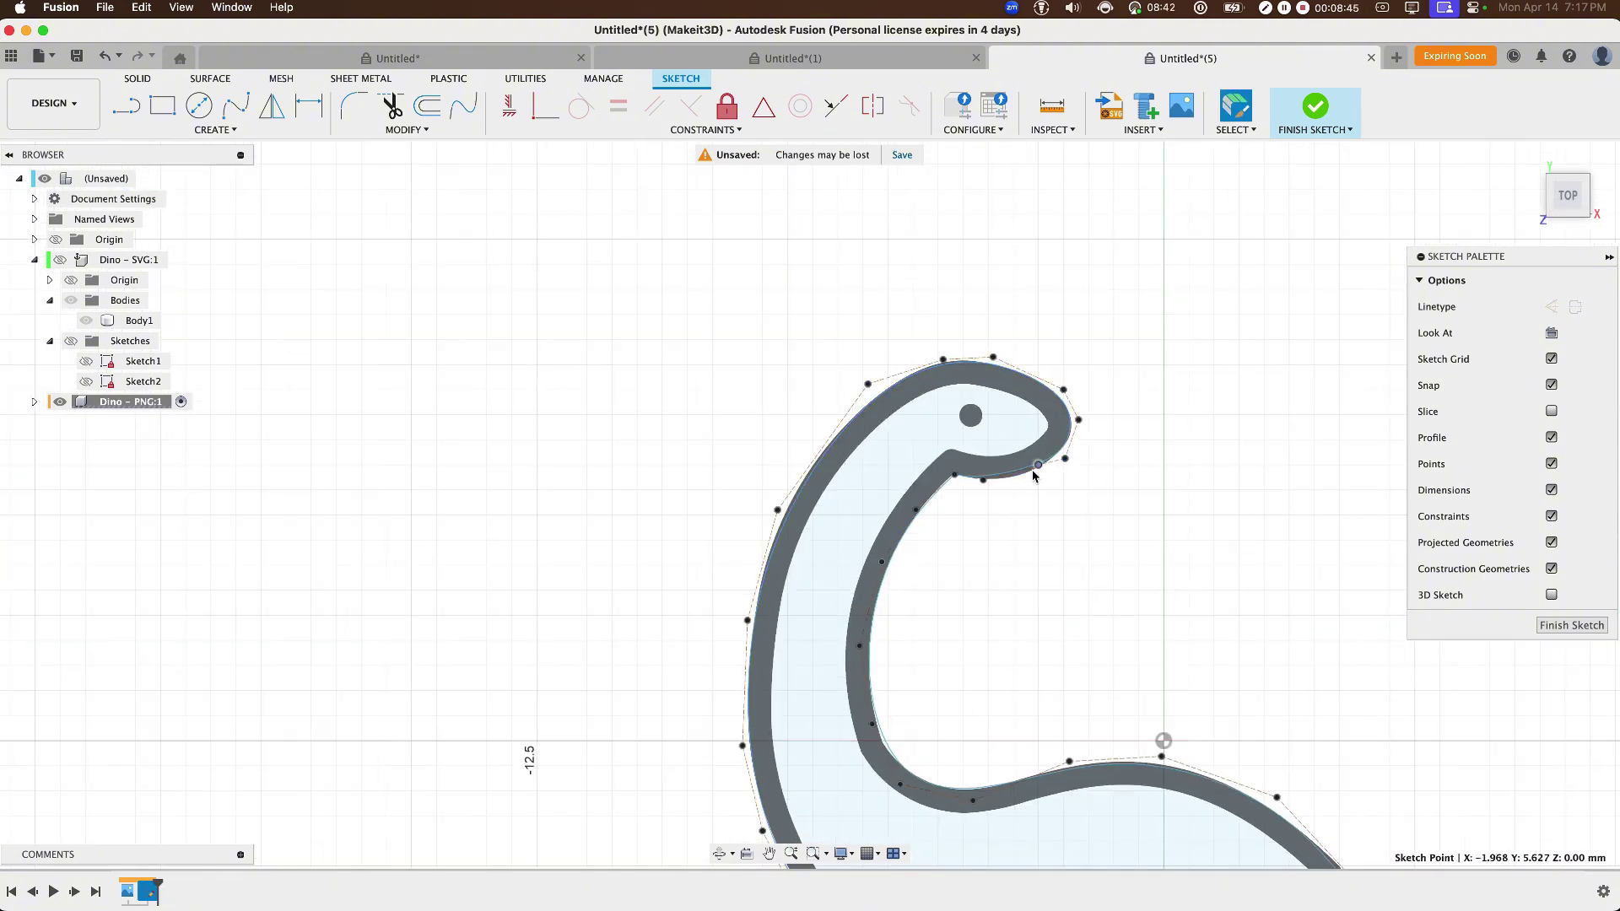
scroll(1046, 473, down, 2)
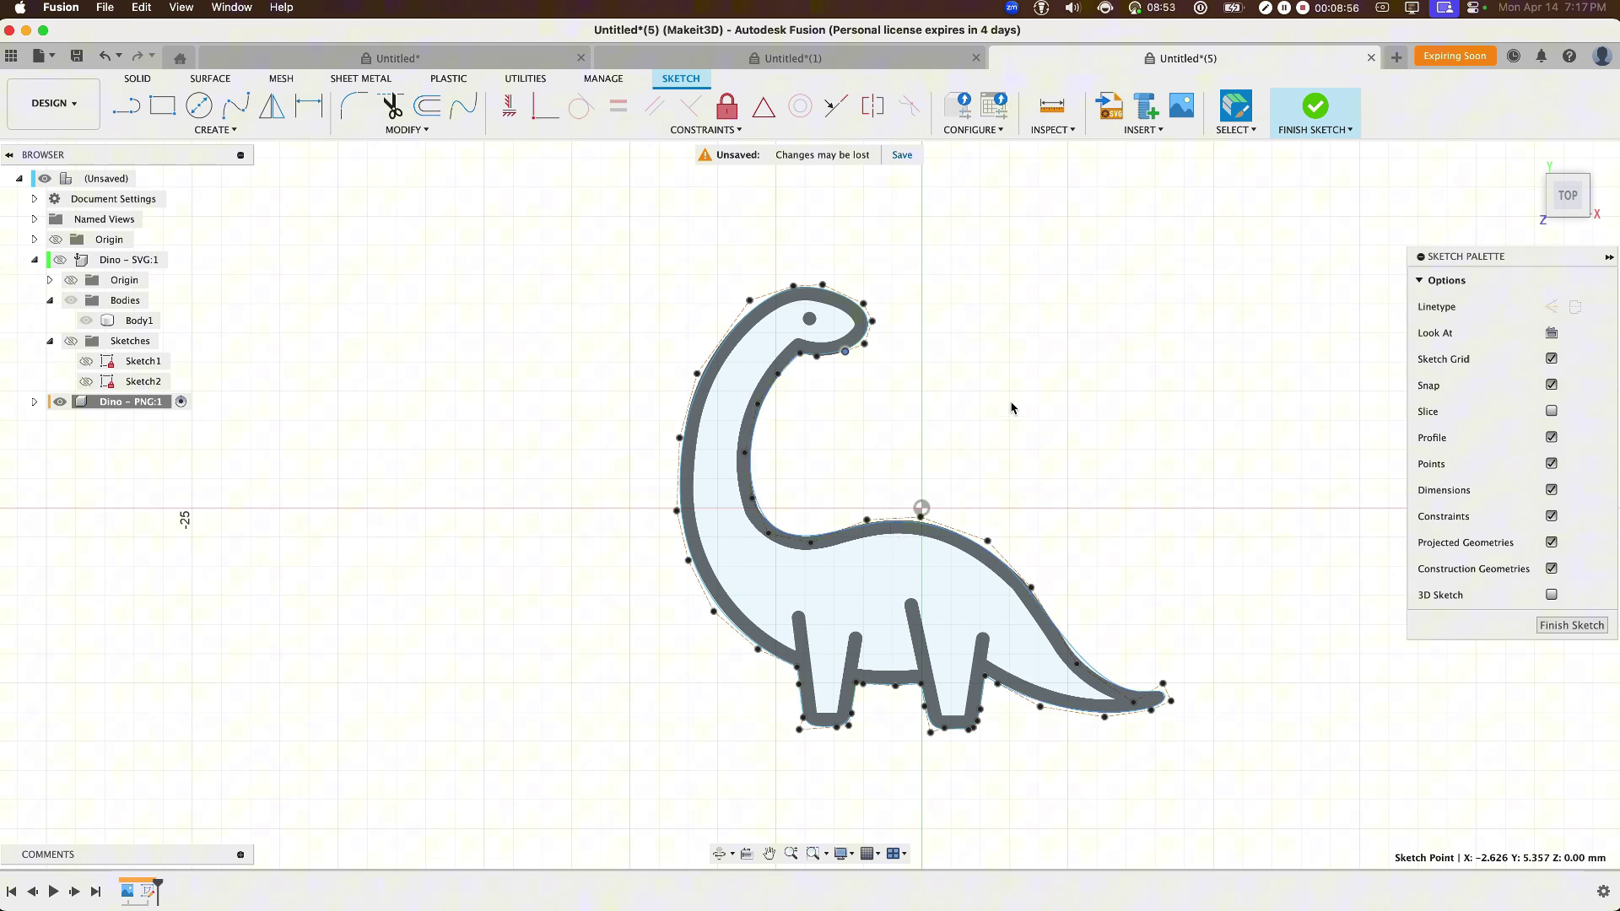
- Offset the closed dinosaur spline outward with a distance of -0.8 mm
key(o)
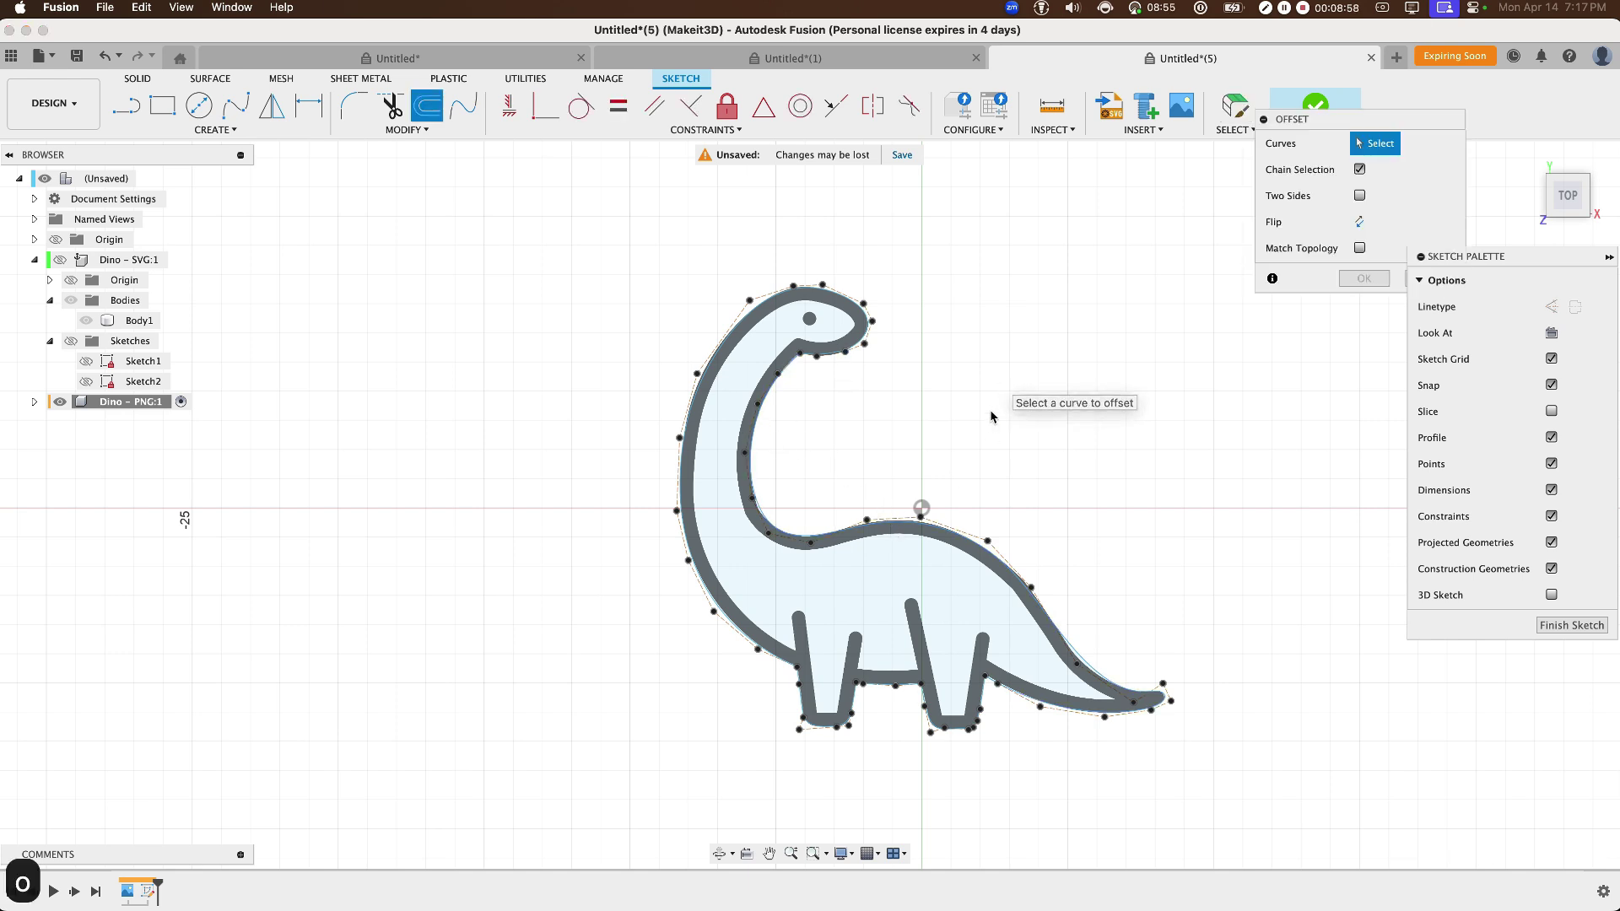
click(950, 532)
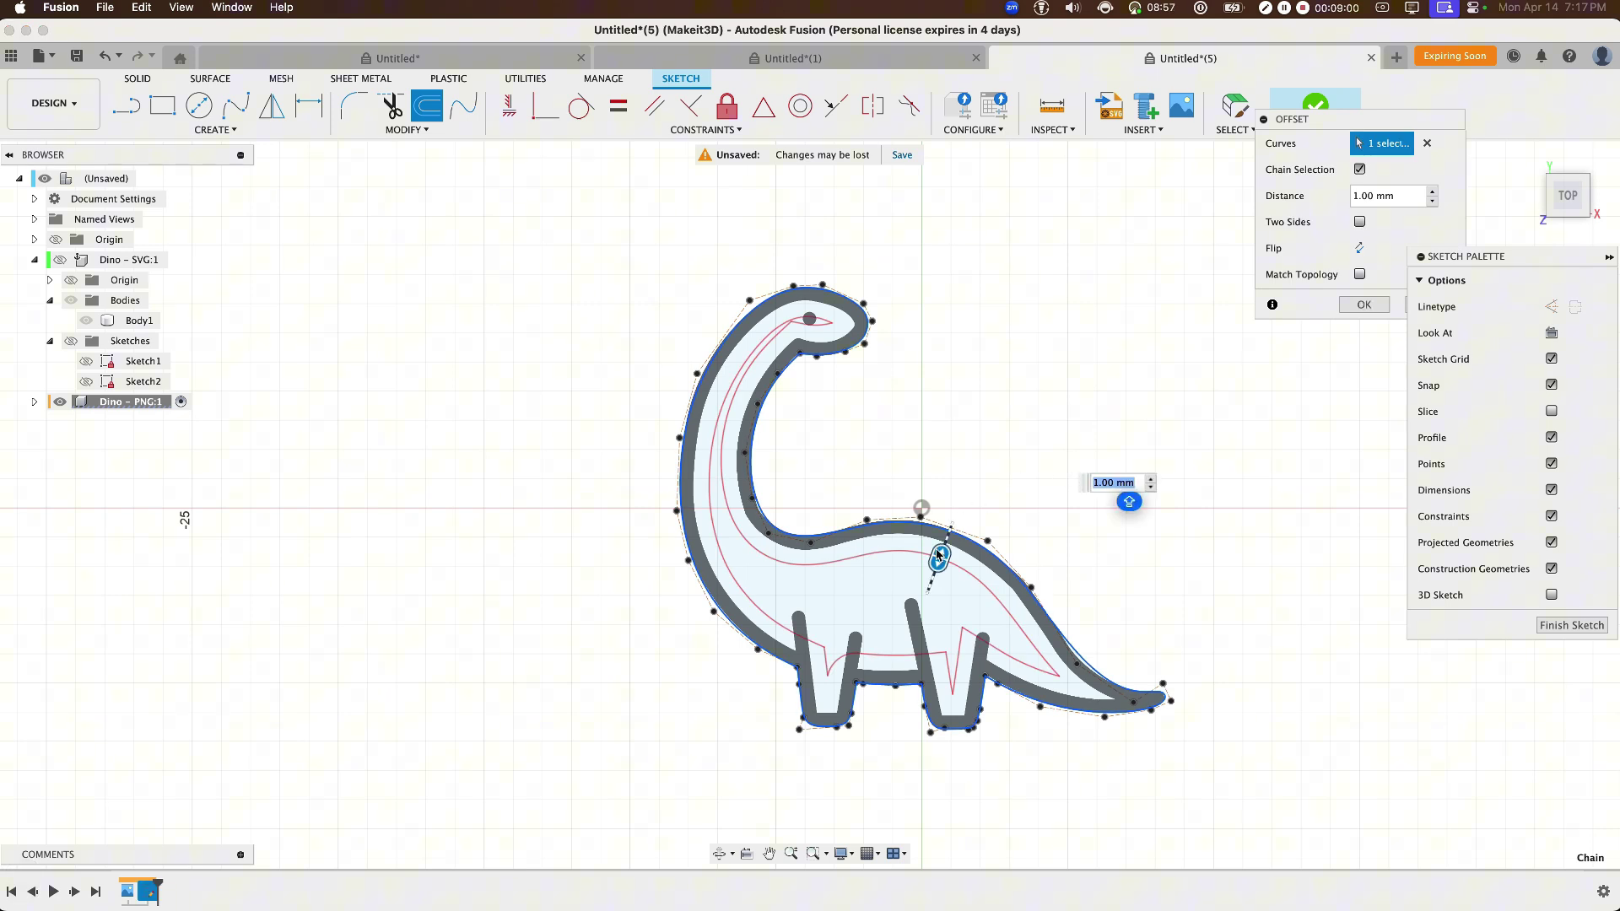
drag(939, 557, 954, 523)
text(-.8)
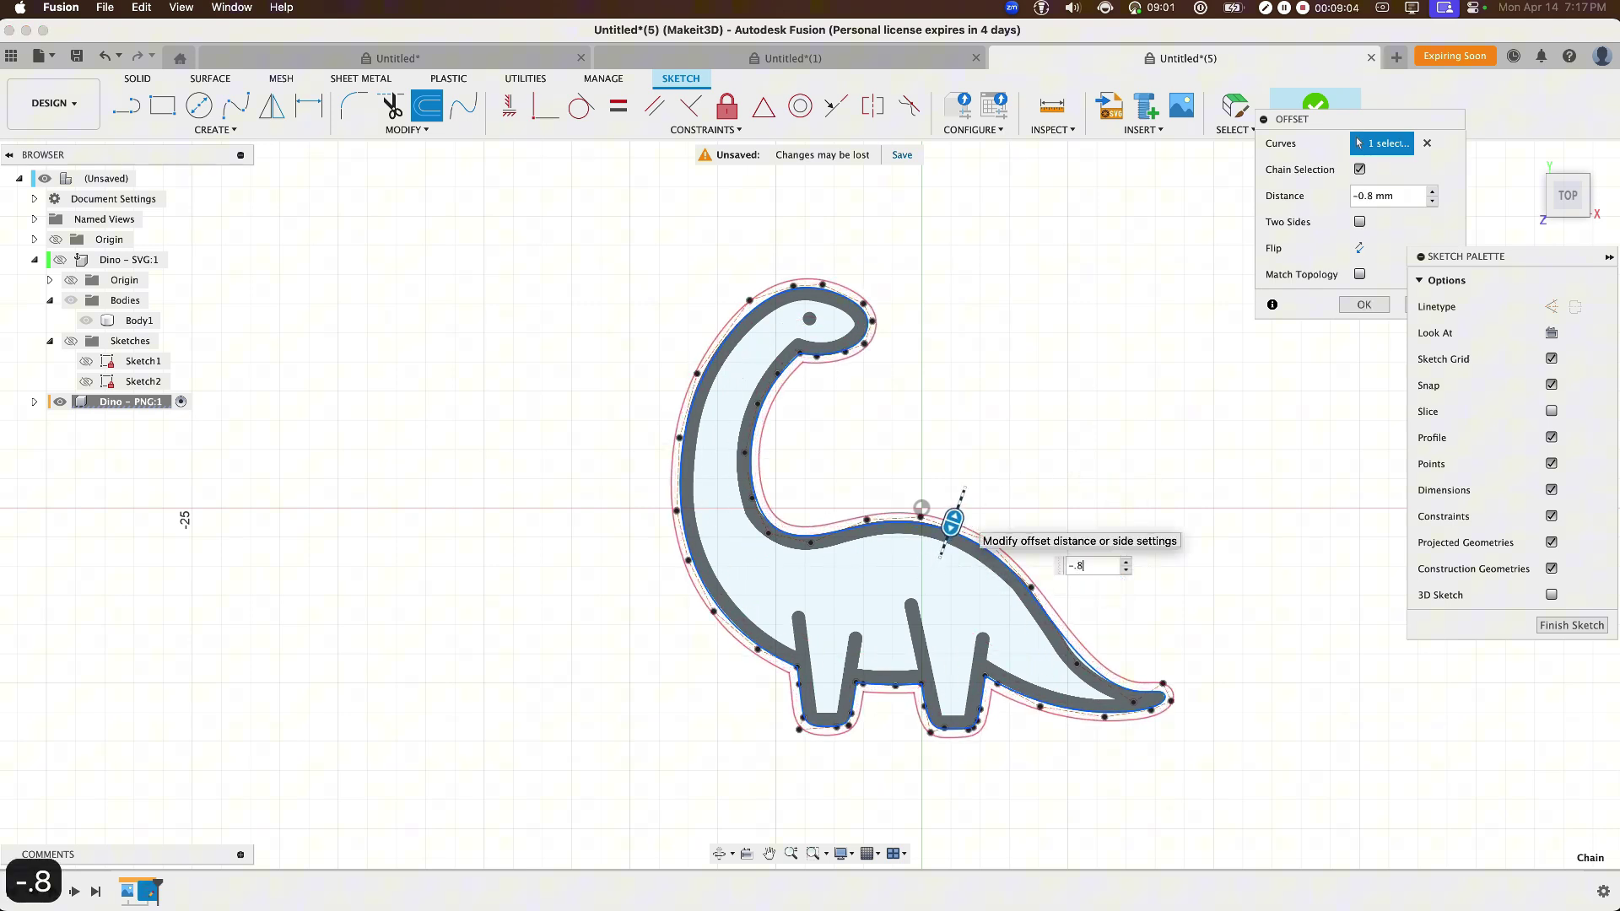
key(Return)
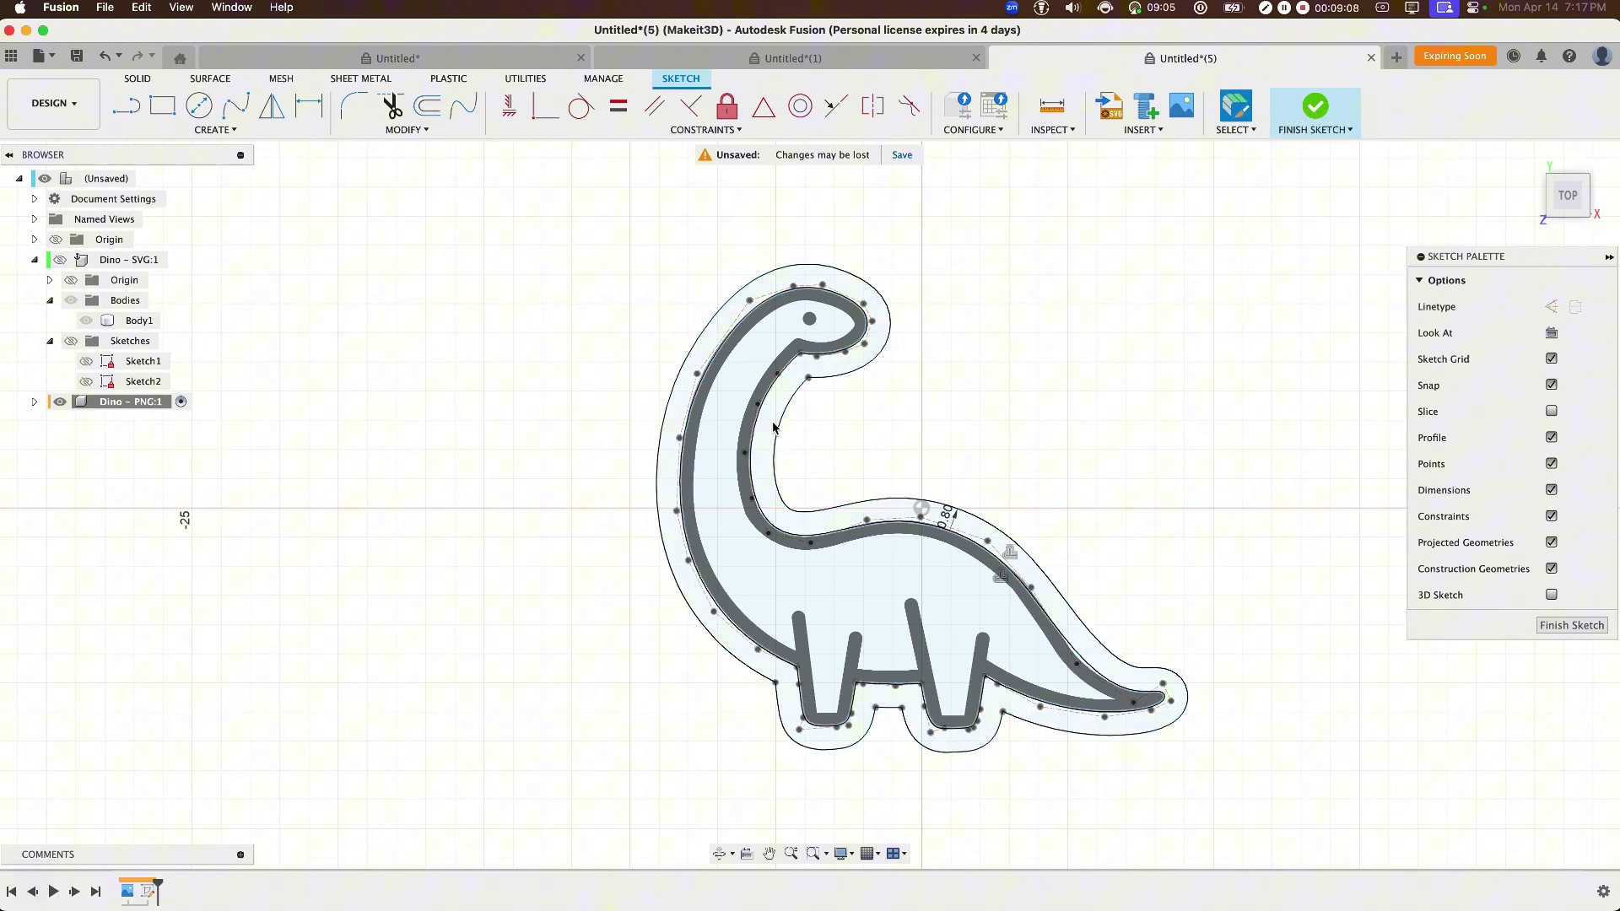
- Extrude the ring profile between the dinosaur spline and its offset 10 mm as a new body
click(777, 429)
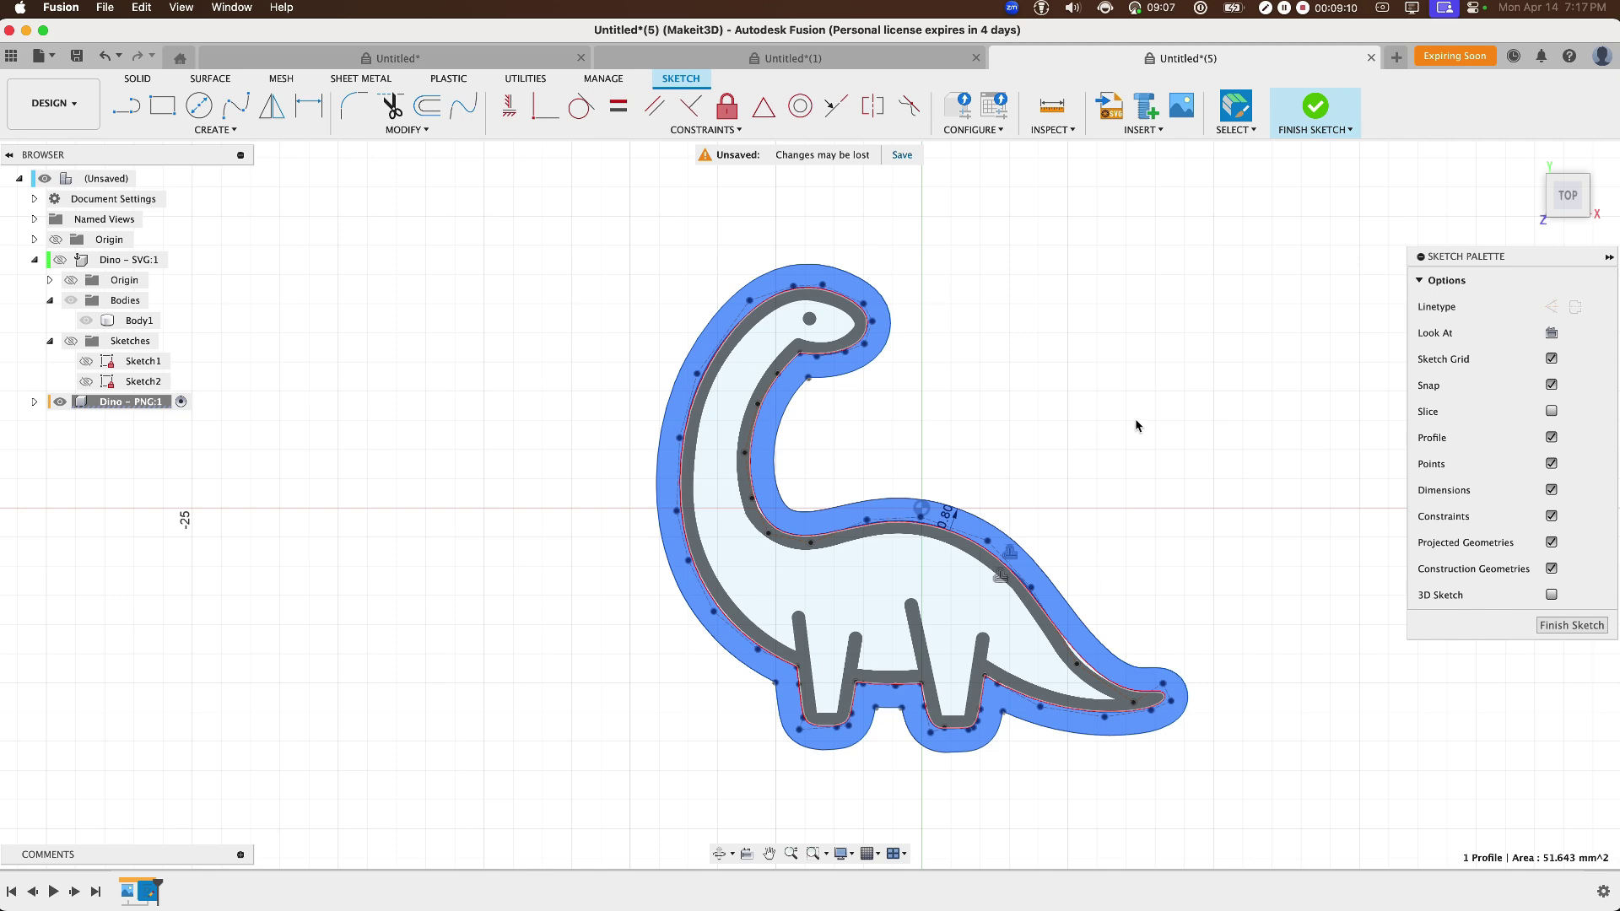
key(e)
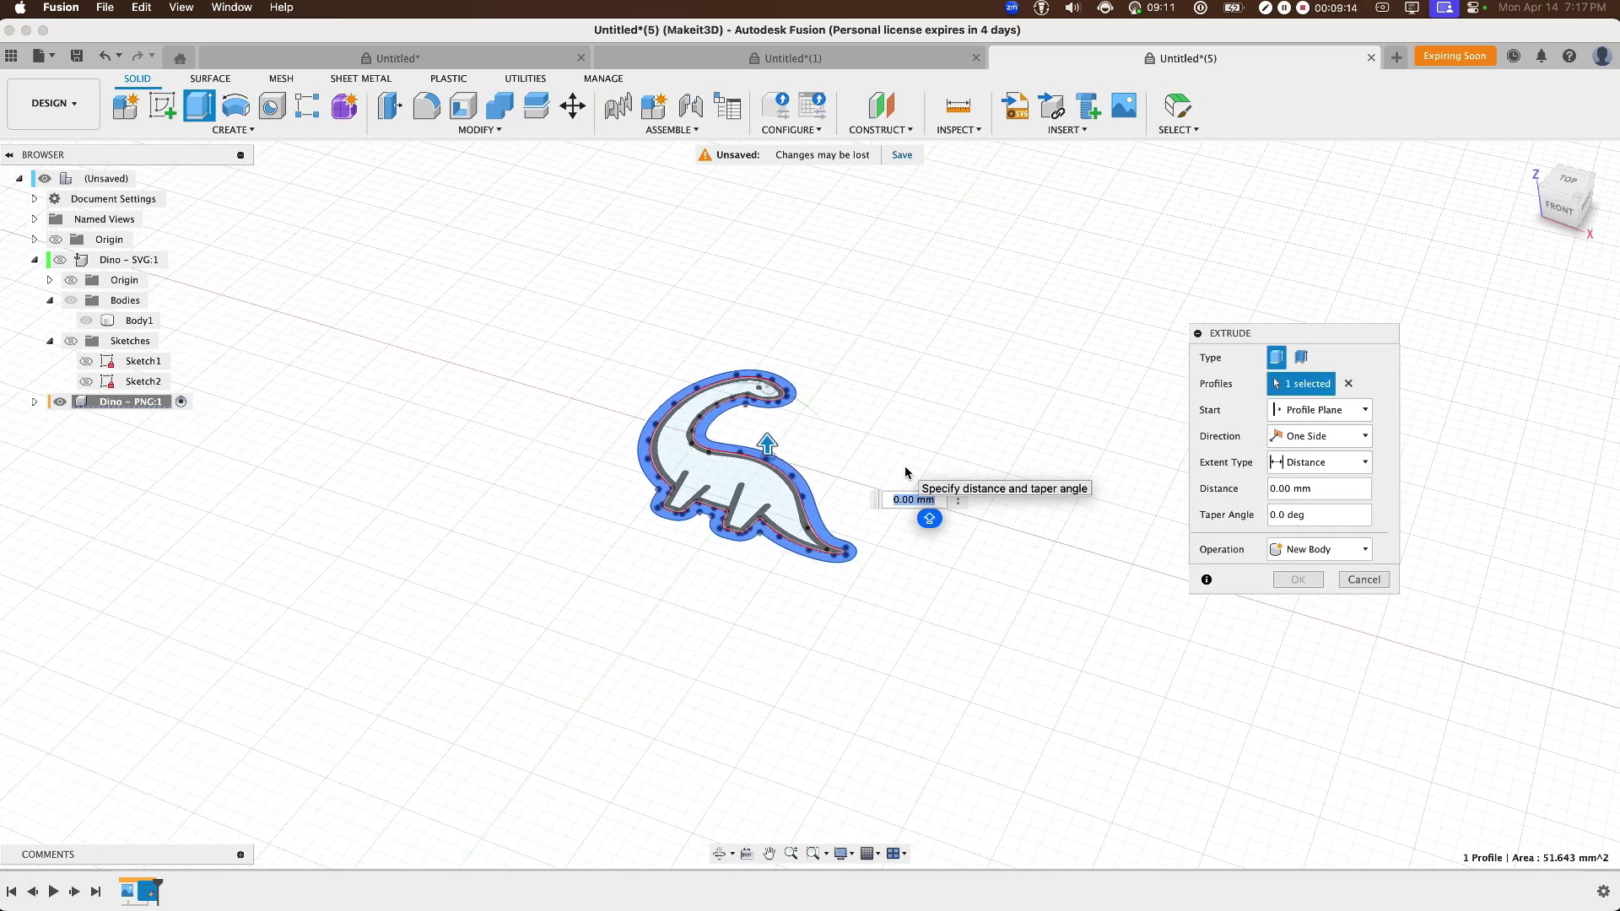
text(10)
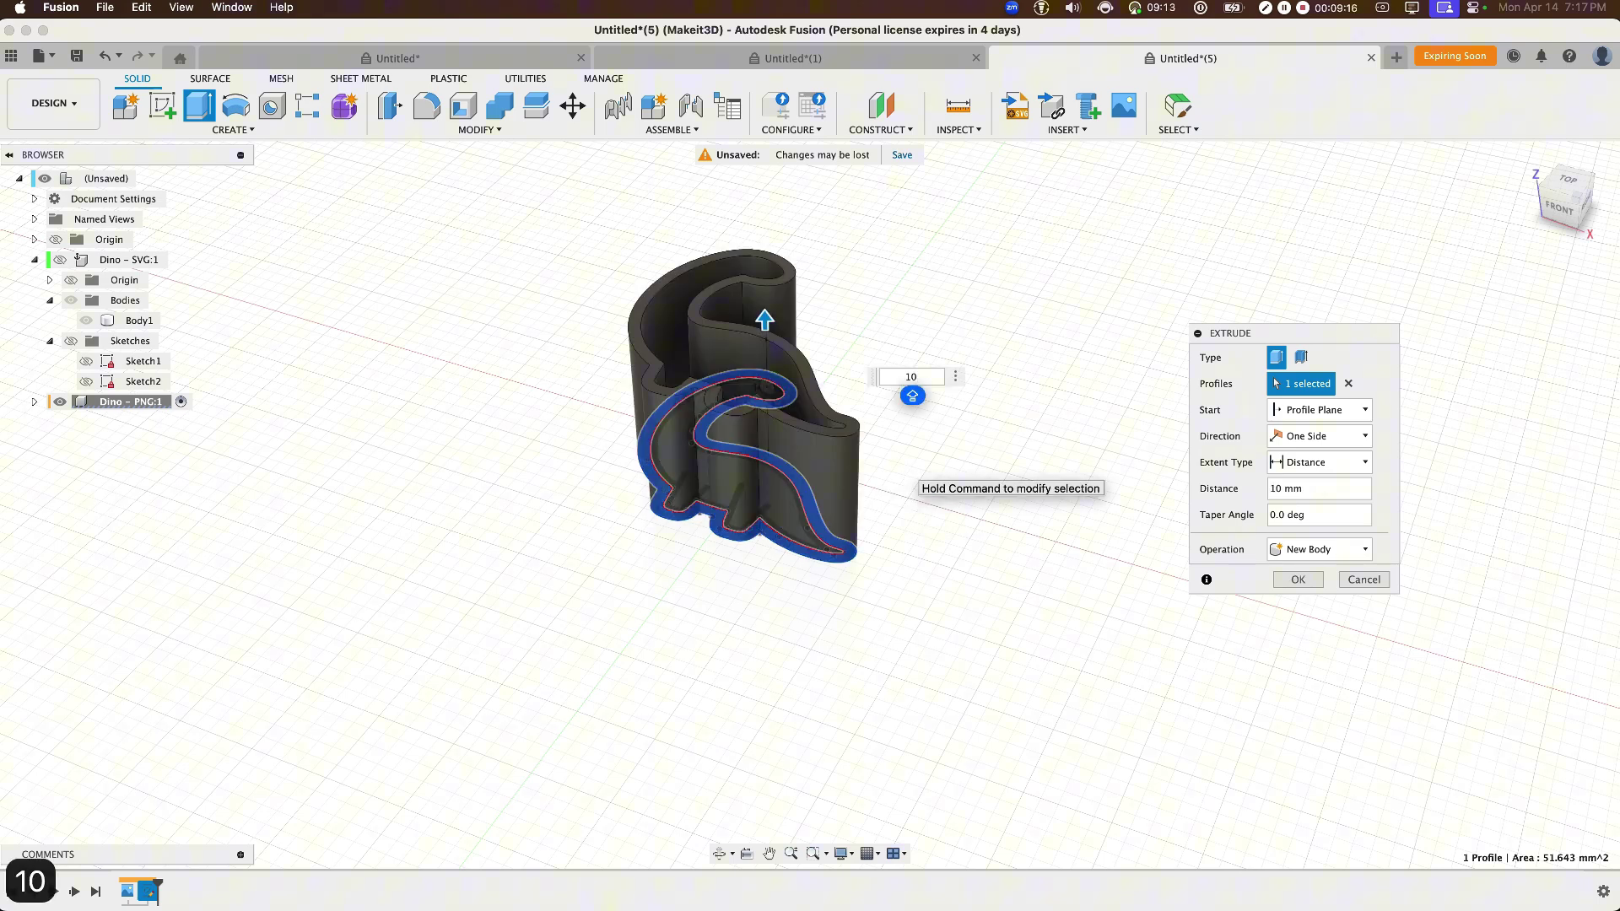
key(Return)
middle_drag(551, 456, 666, 564)
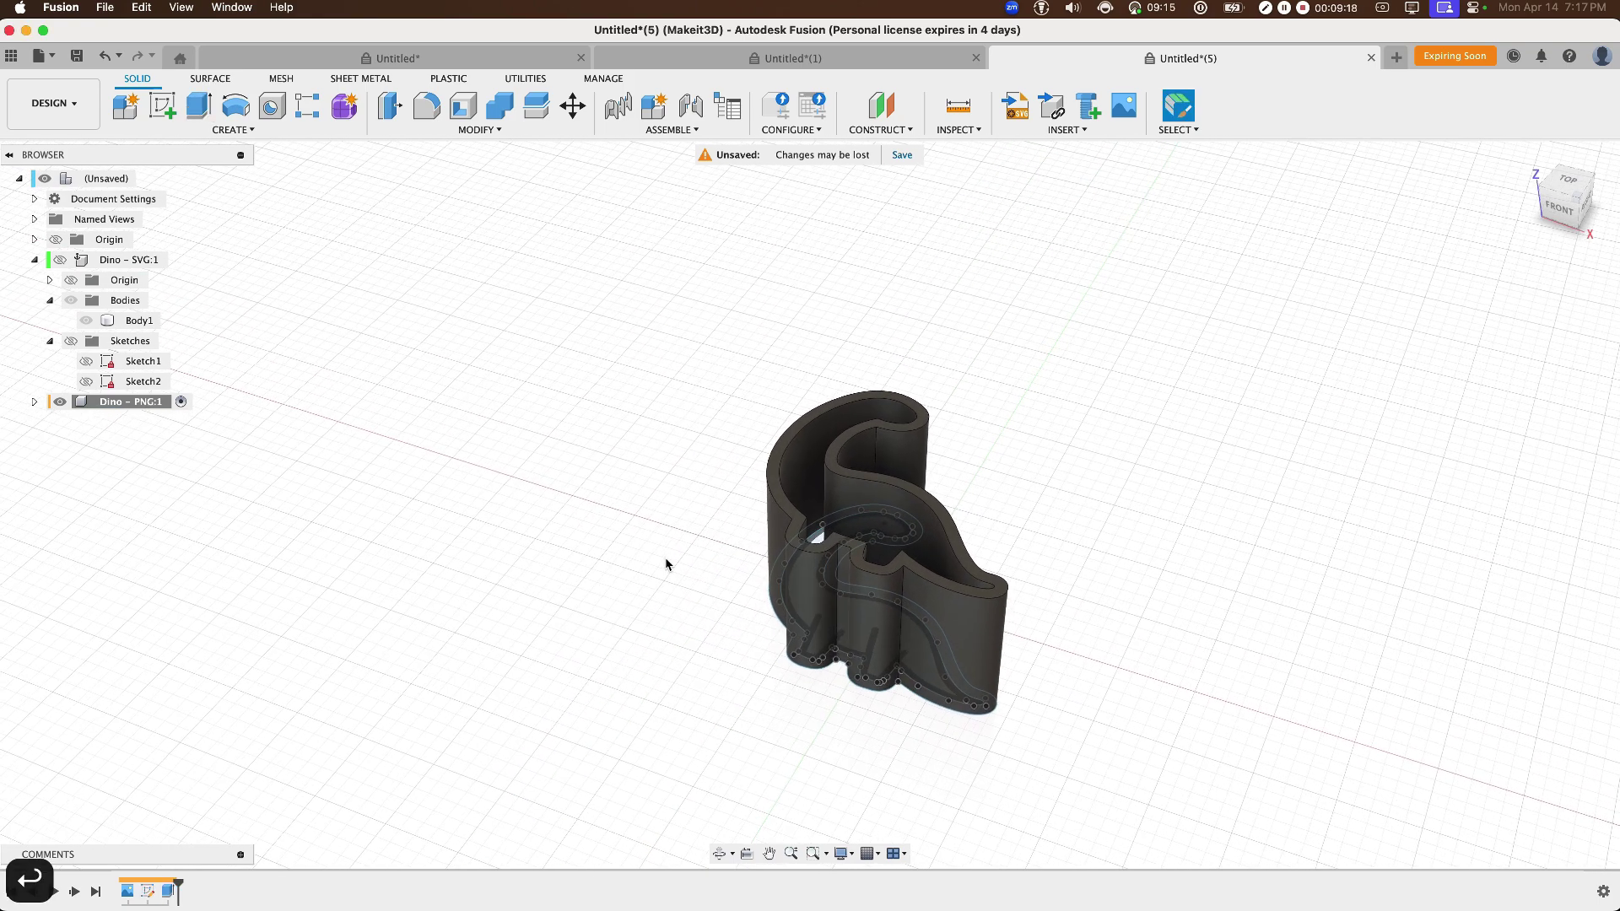
- On the top face of the extruded wall, offset the outer edge outward by 1.75 mm in a new sketch
key(o)
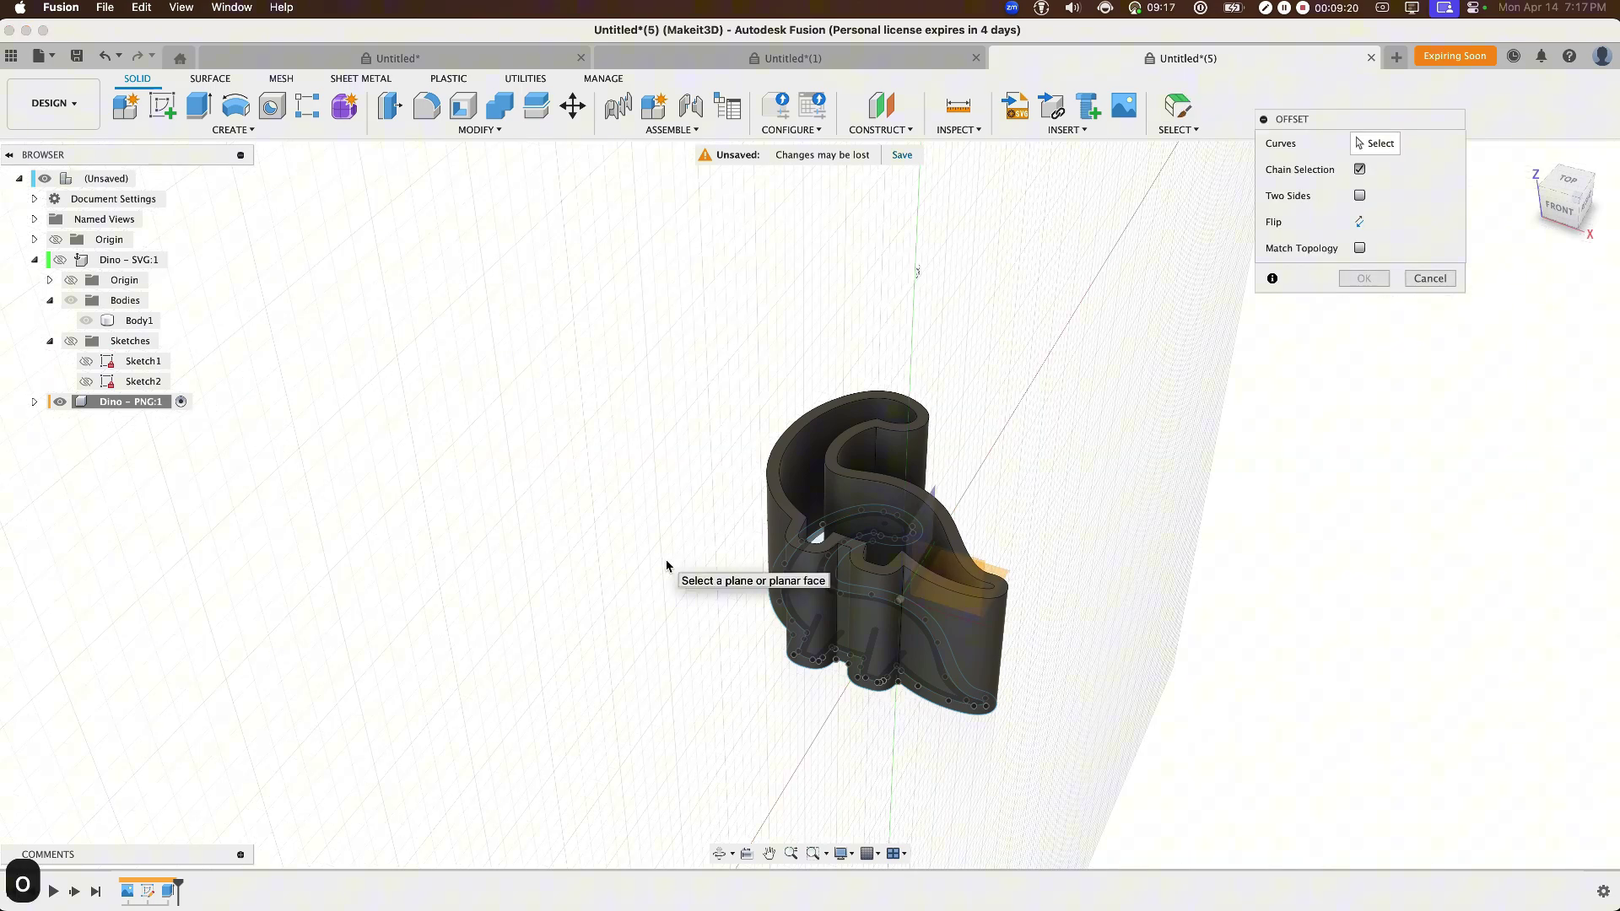
click(785, 451)
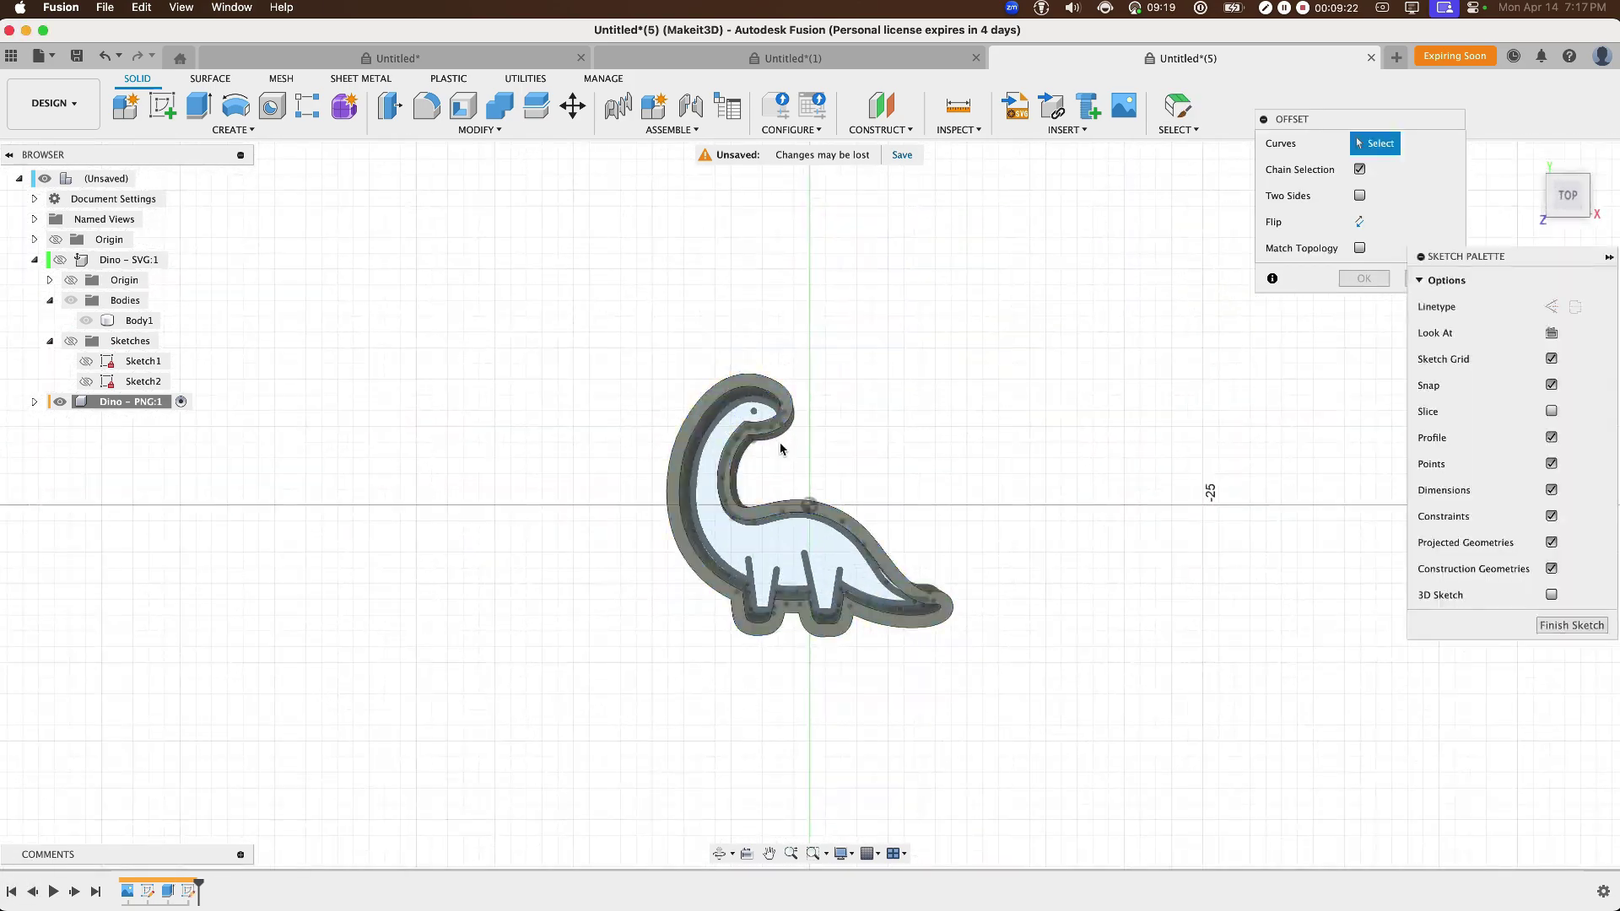
click(757, 382)
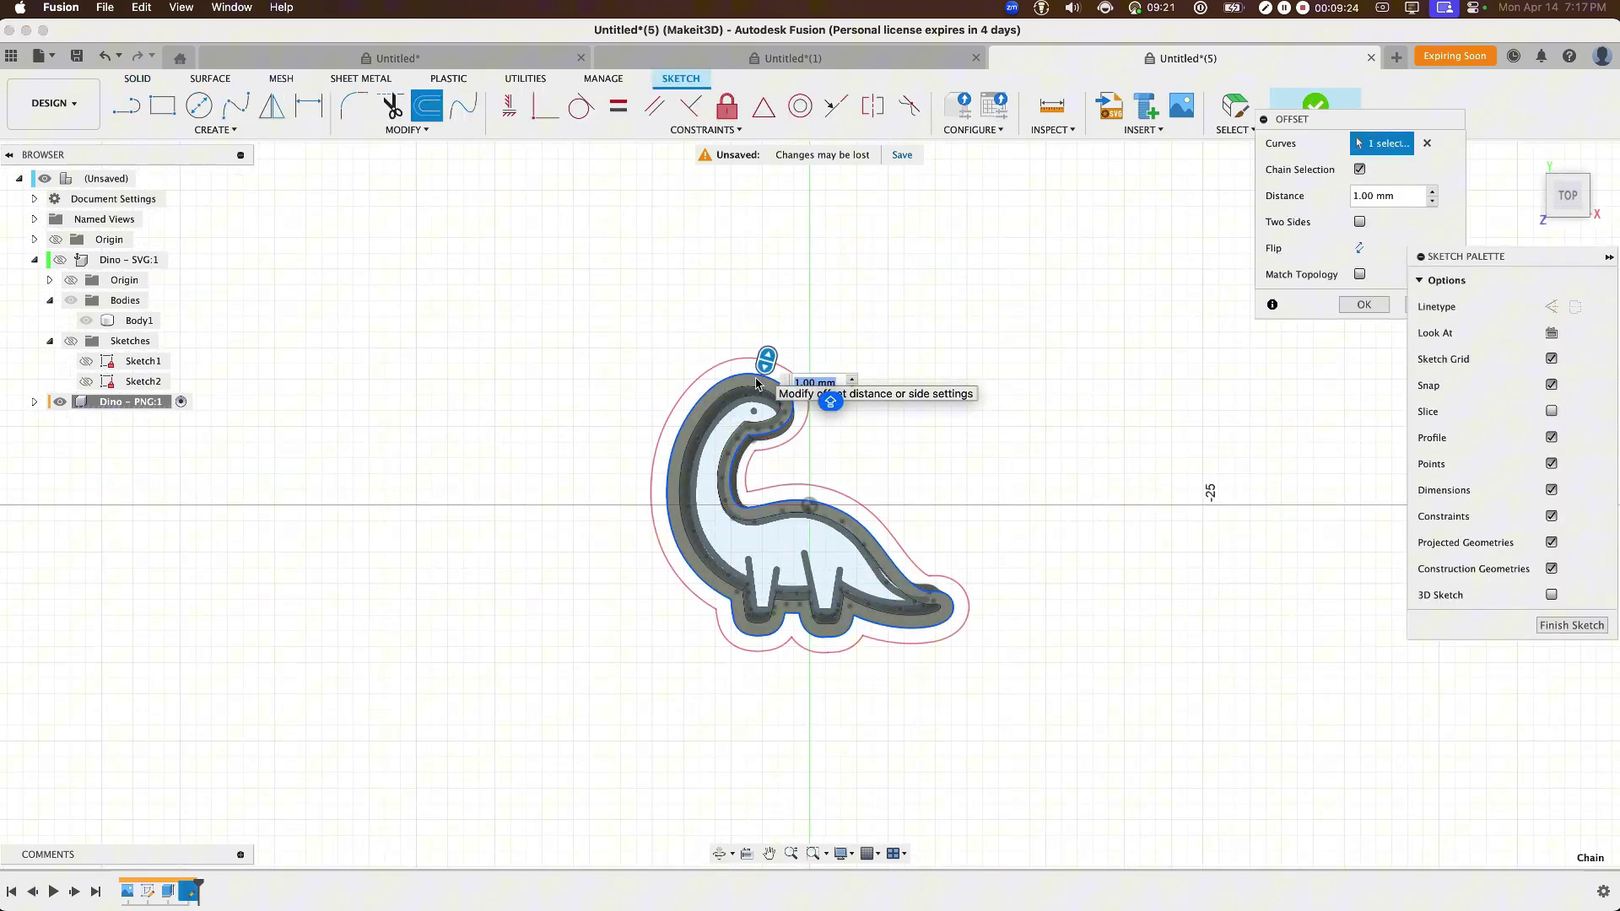
scroll(759, 382, up, 5)
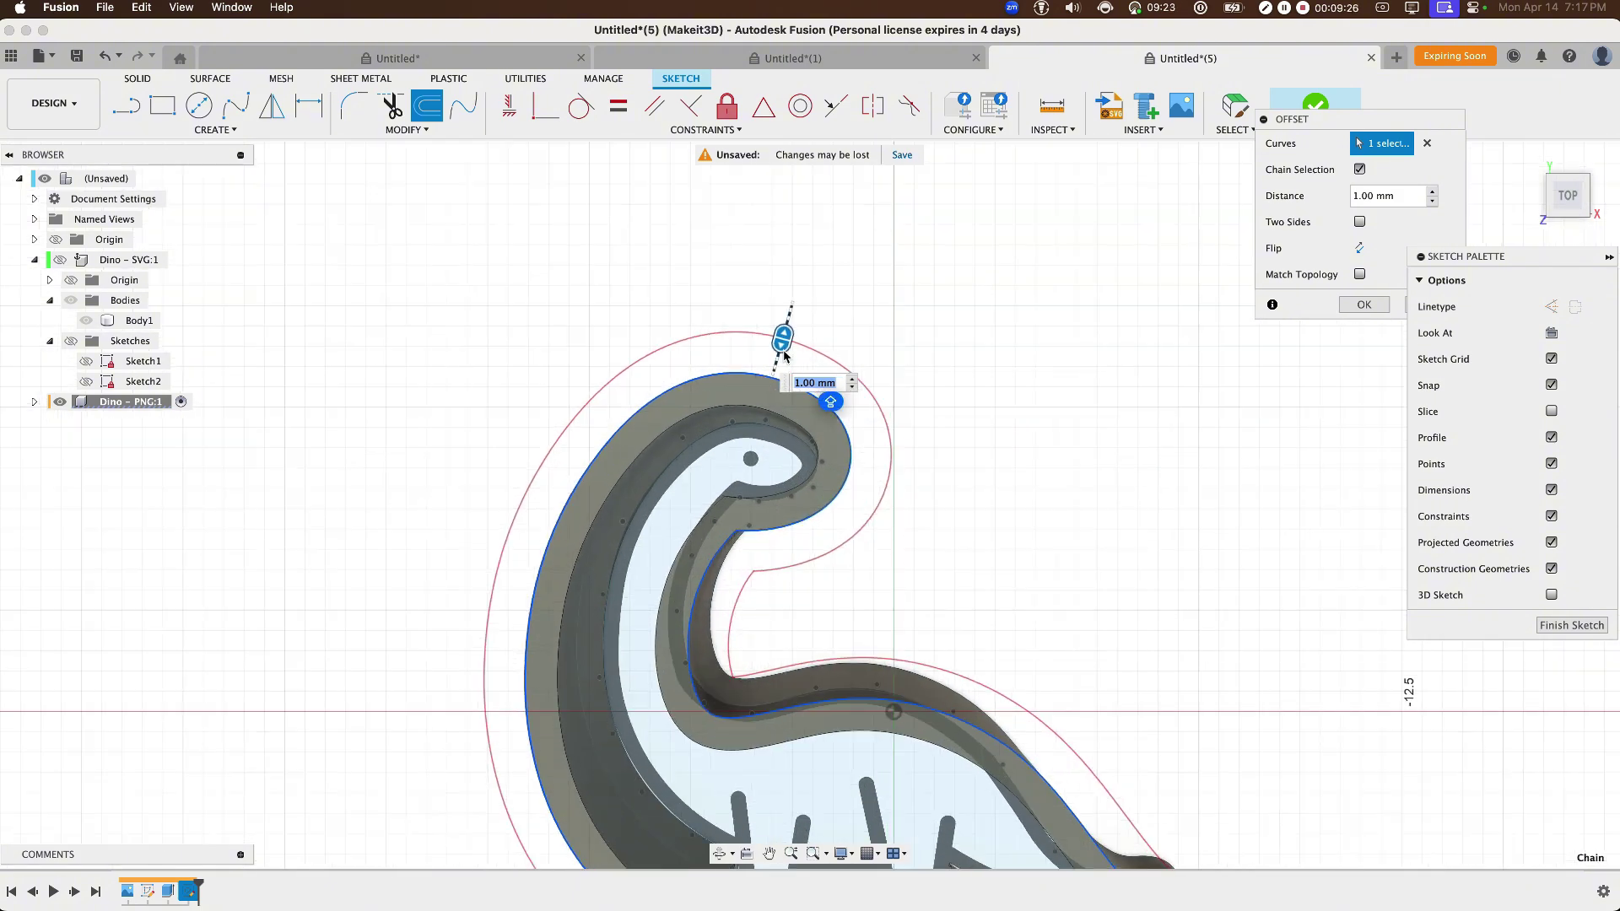
text(1.75)
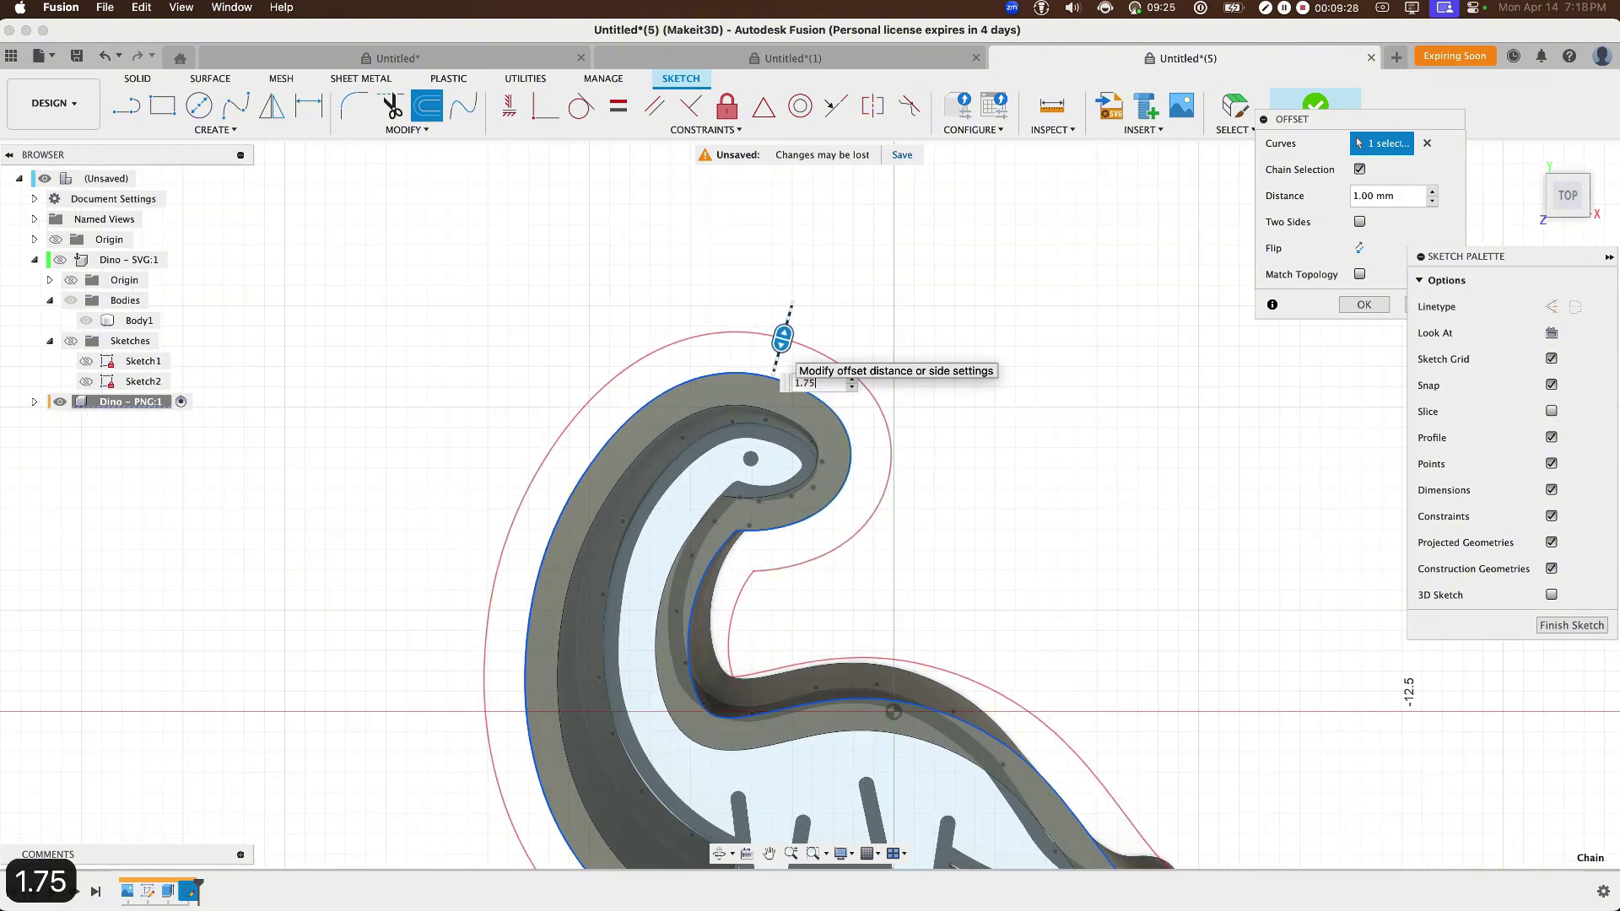
key(Return)
key(Return)
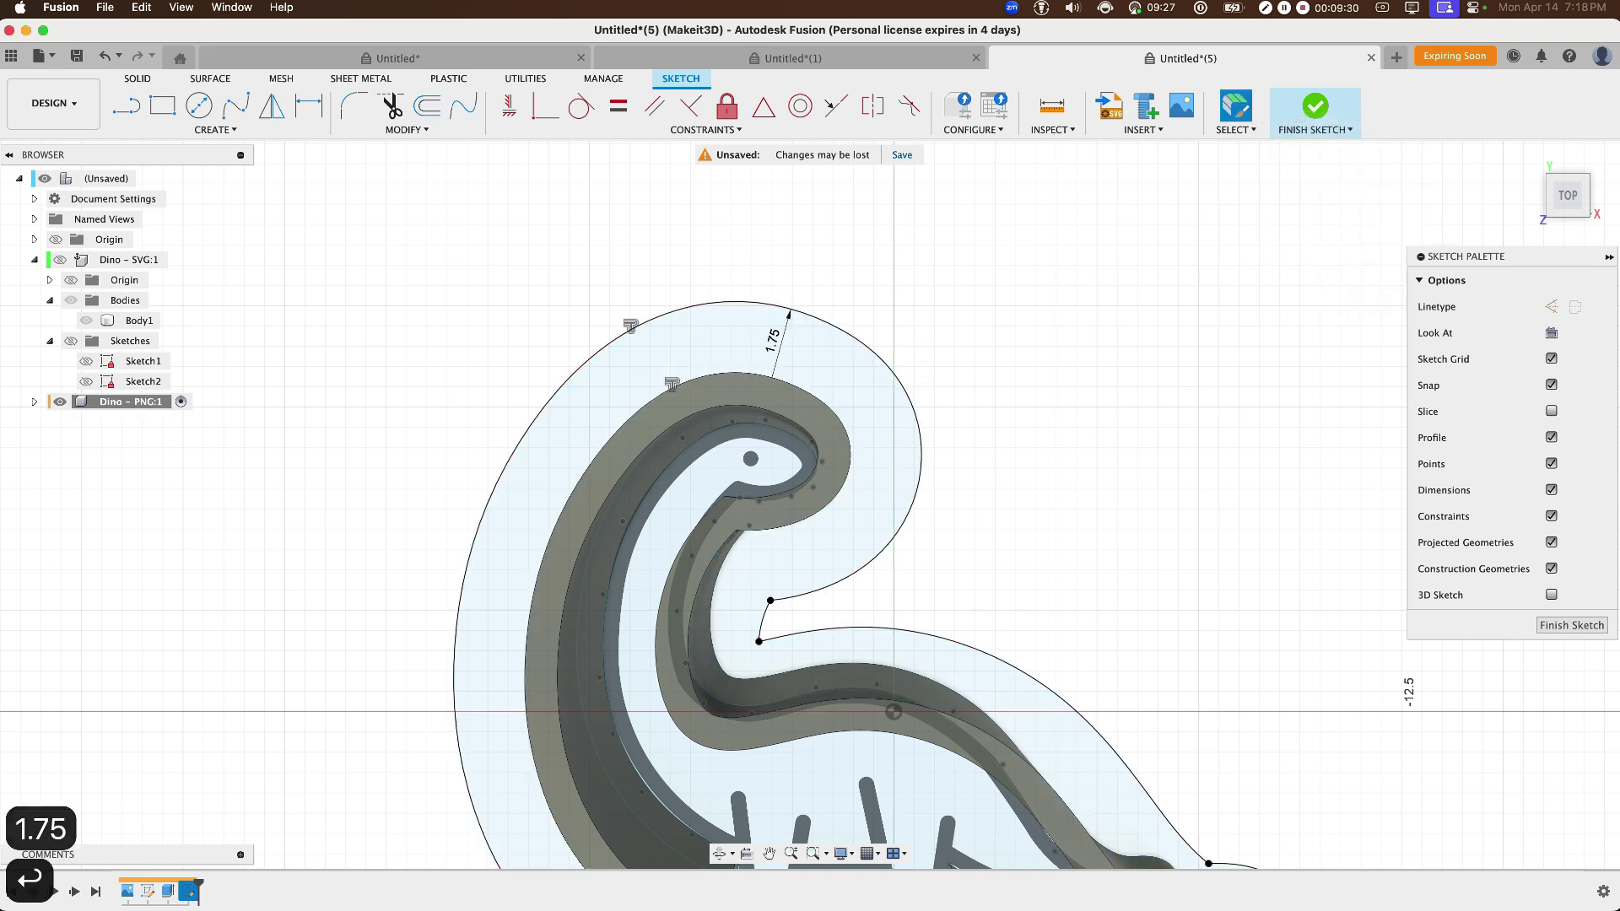
- Extrude the outer ring profile between the wall and its 1.75 mm offset by -2 mm, joined to the cutter body
click(801, 354)
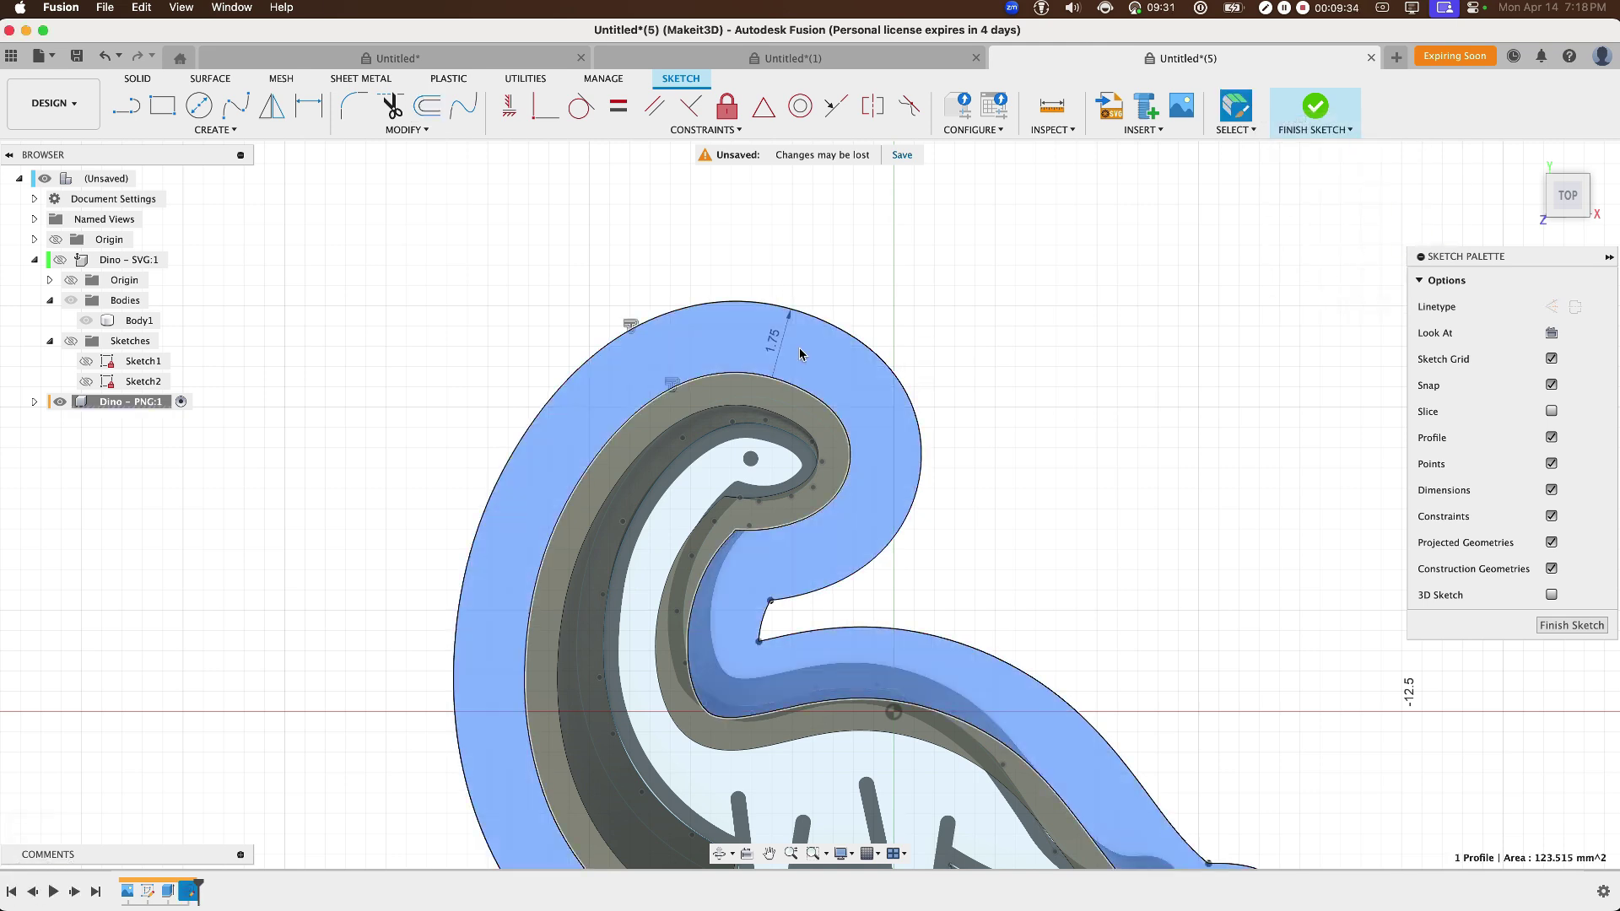
key(e)
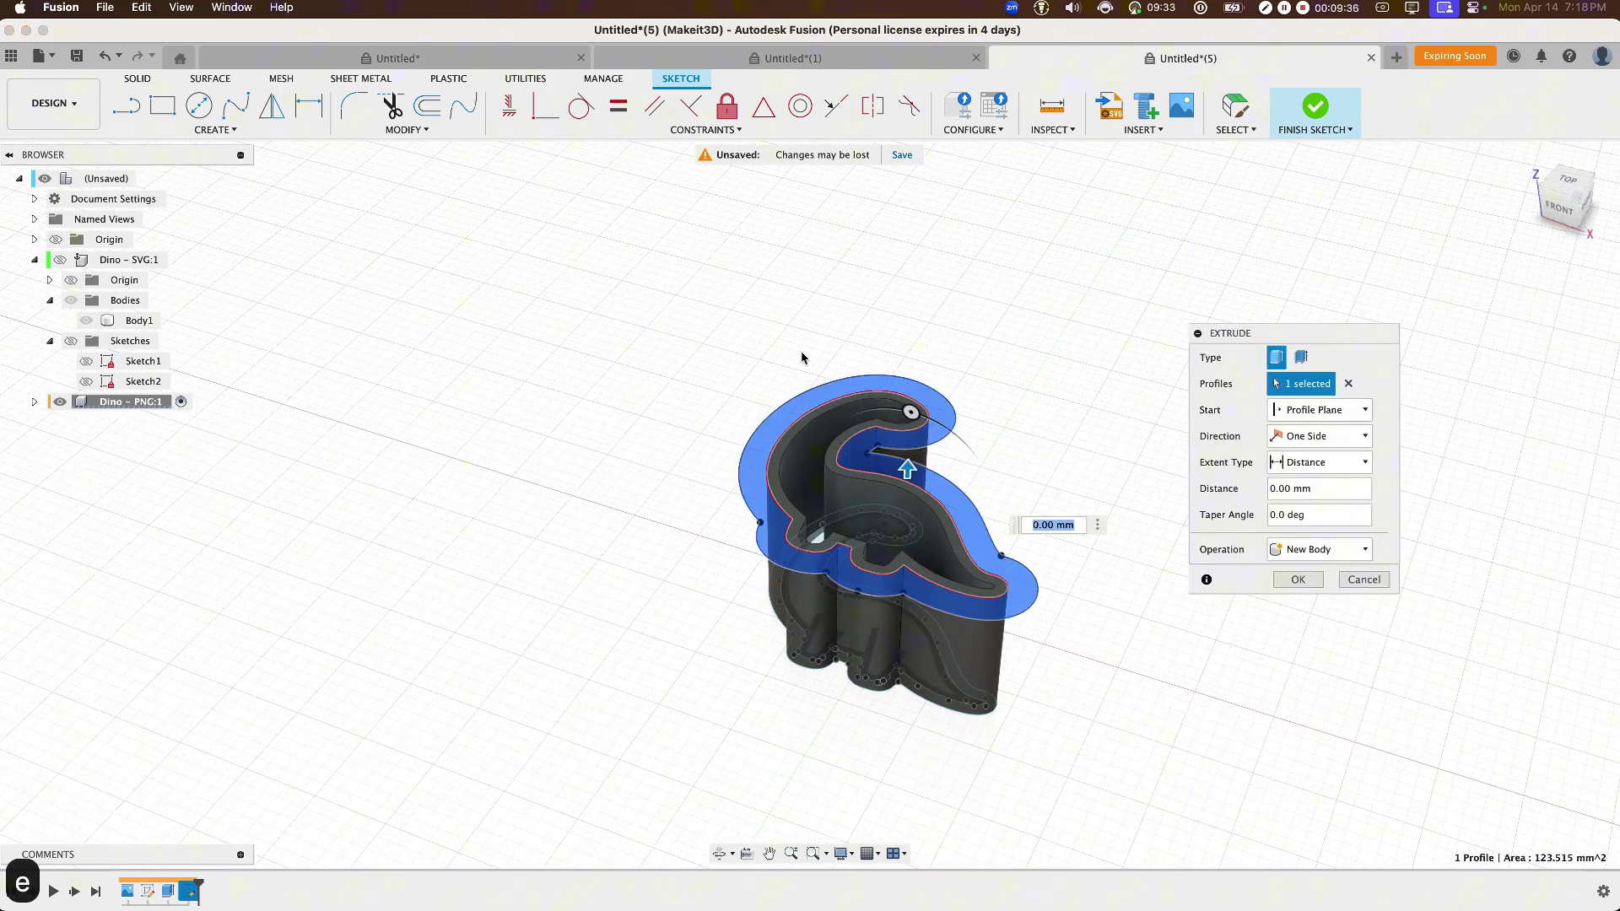
text(-2)
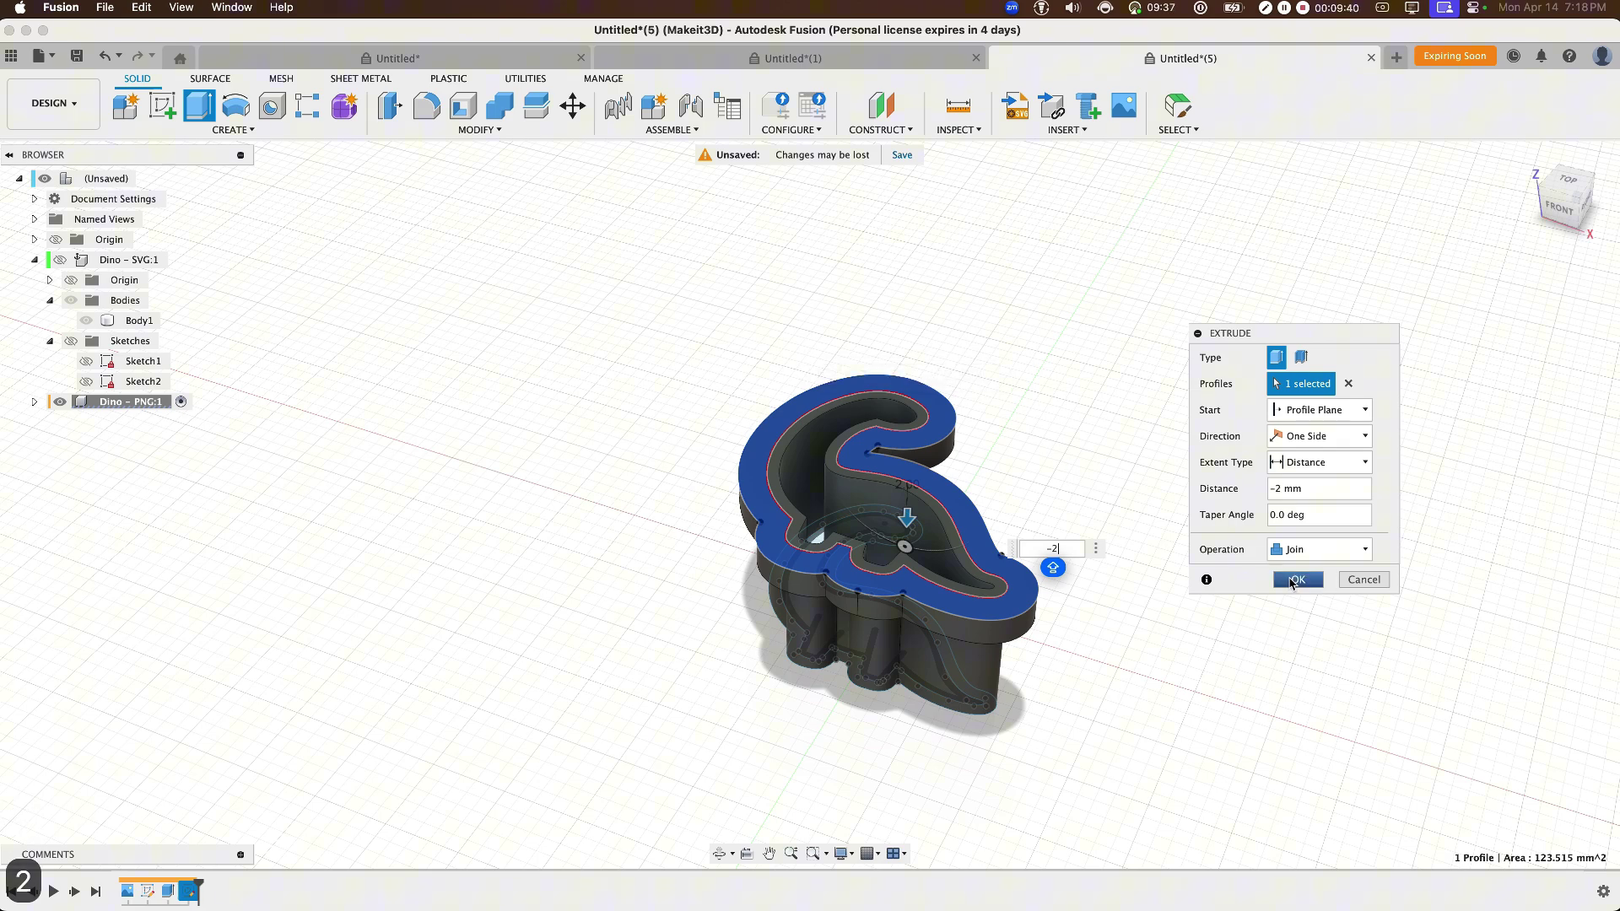
click(1321, 549)
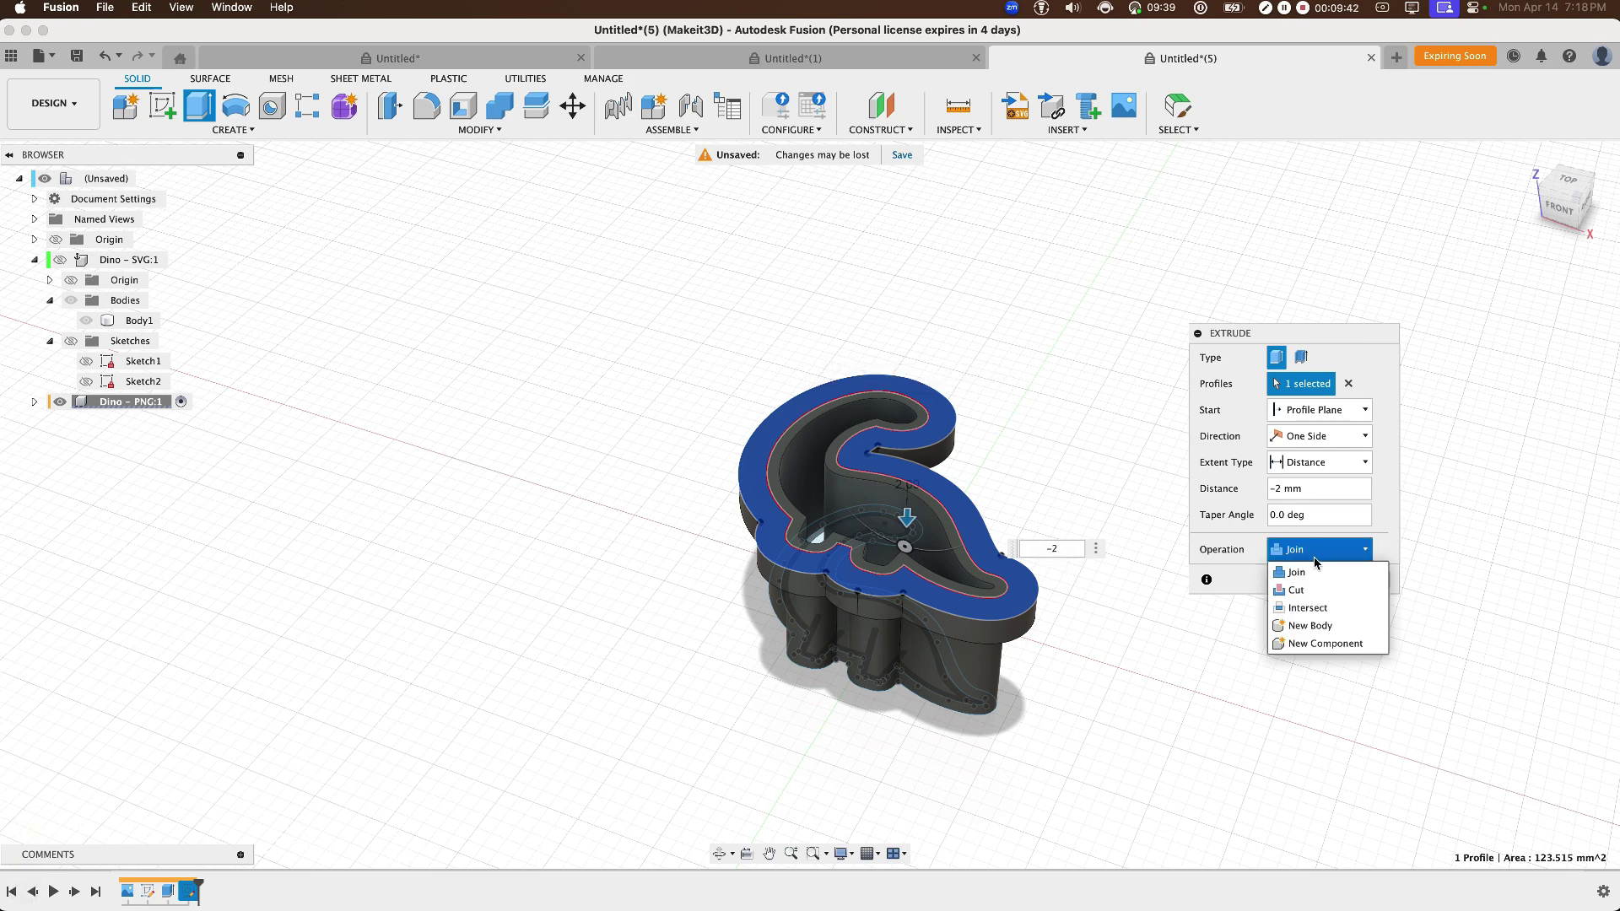
click(1308, 551)
click(1300, 579)
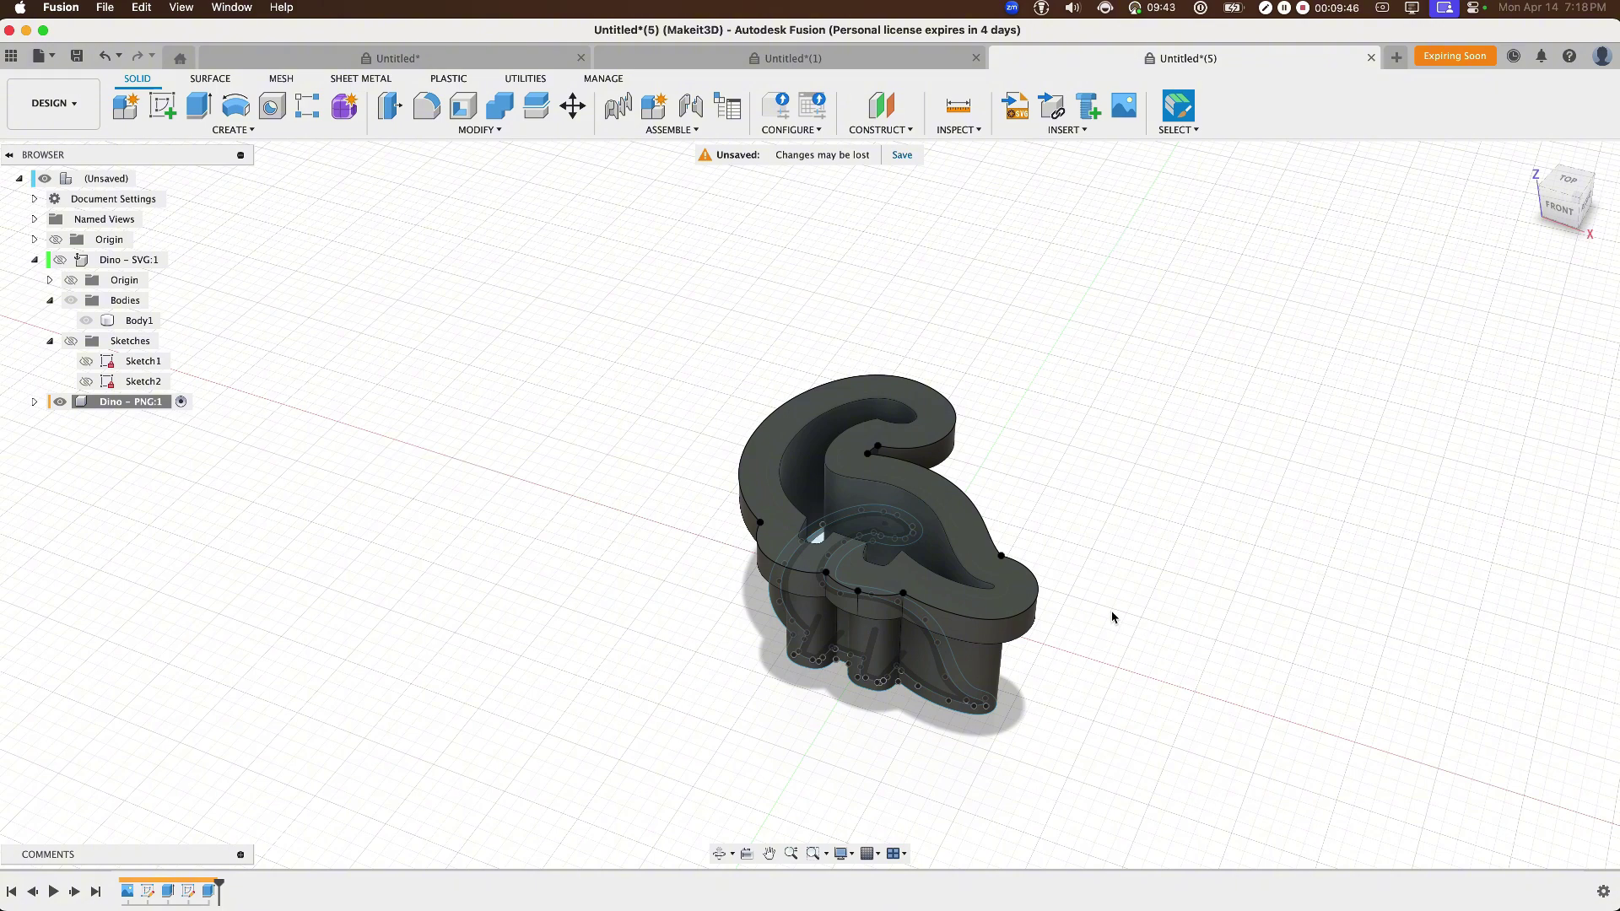
- Hide all sketches and canvases of the Dino - PNG component
click(34, 402)
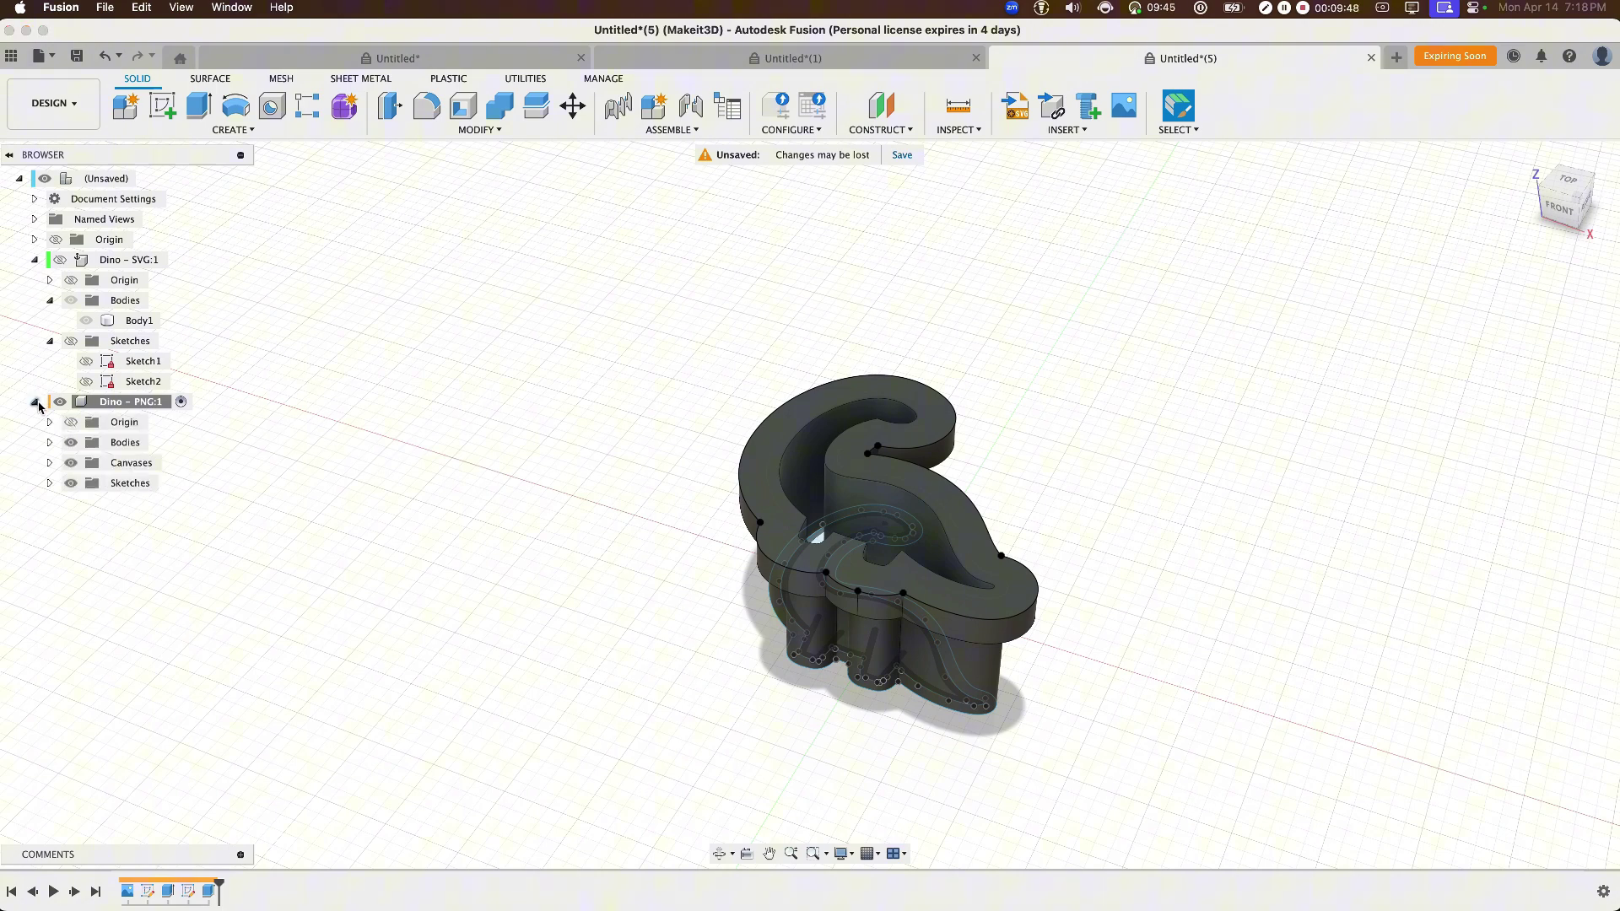
click(72, 484)
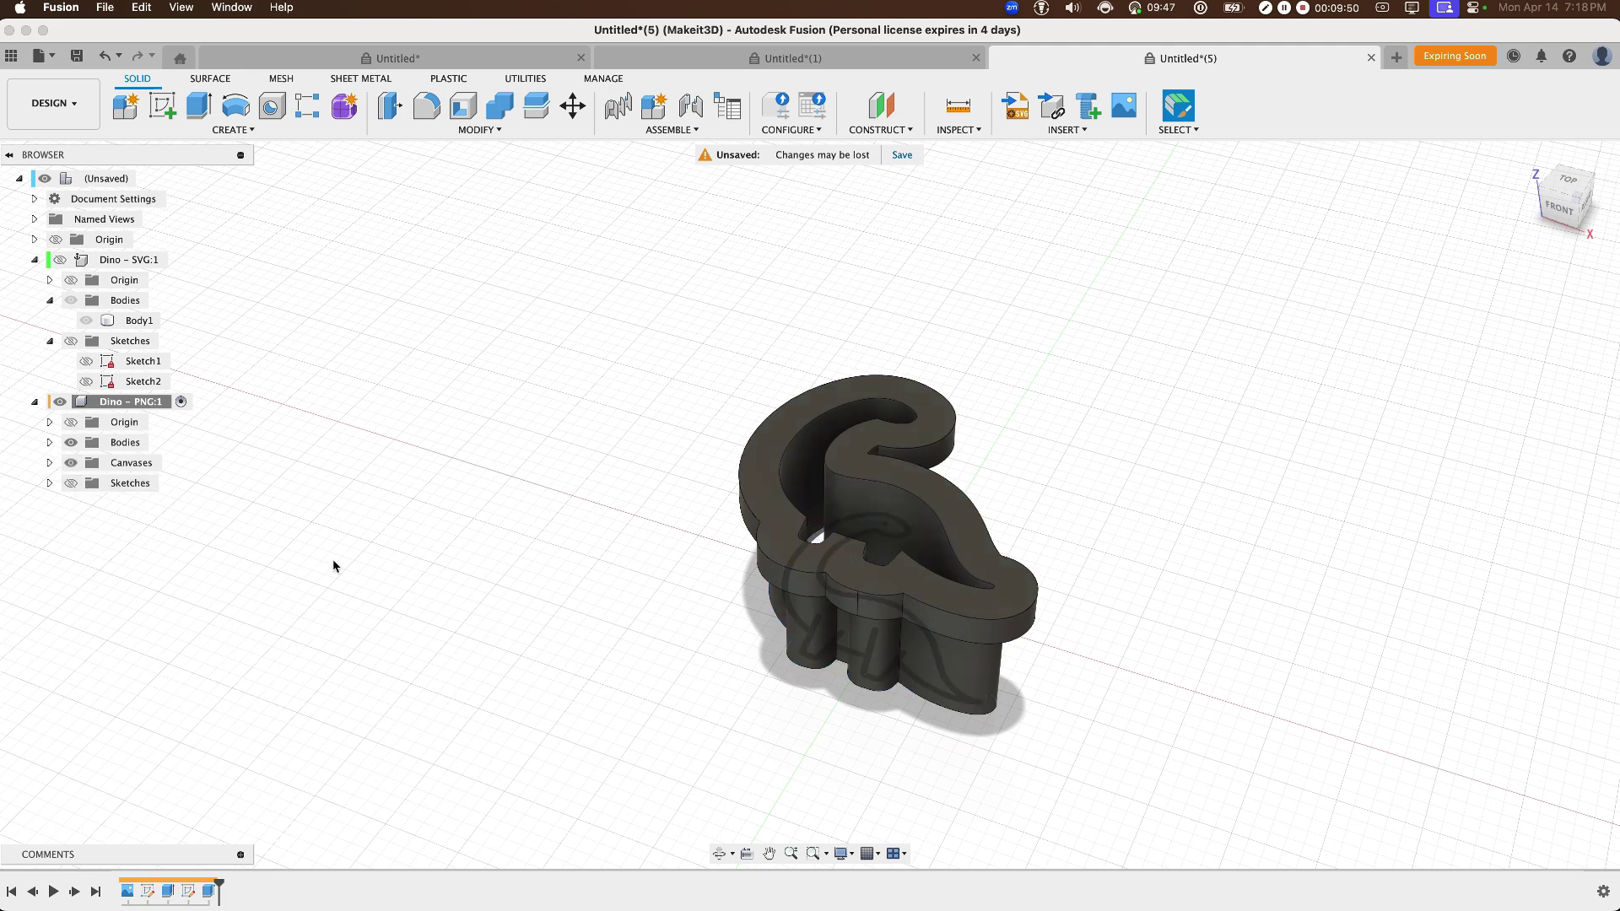
click(70, 462)
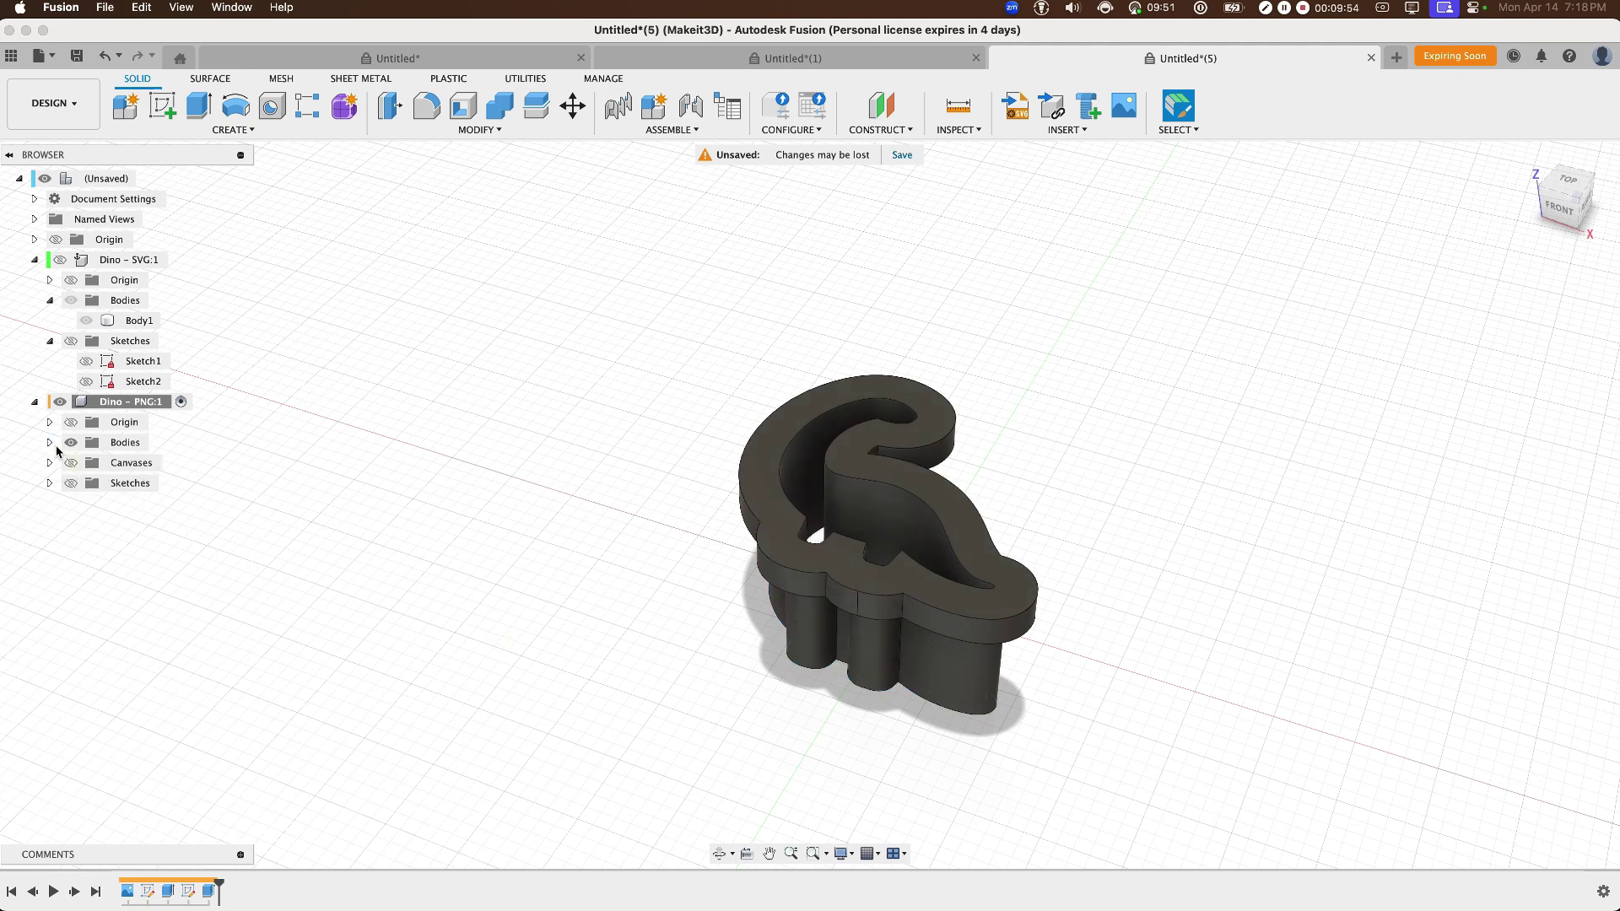
- Send Body1 of the Dino - PNG component to Bambu Studio as a binary STL mesh in millimetres
click(49, 442)
right_click(126, 463)
click(278, 652)
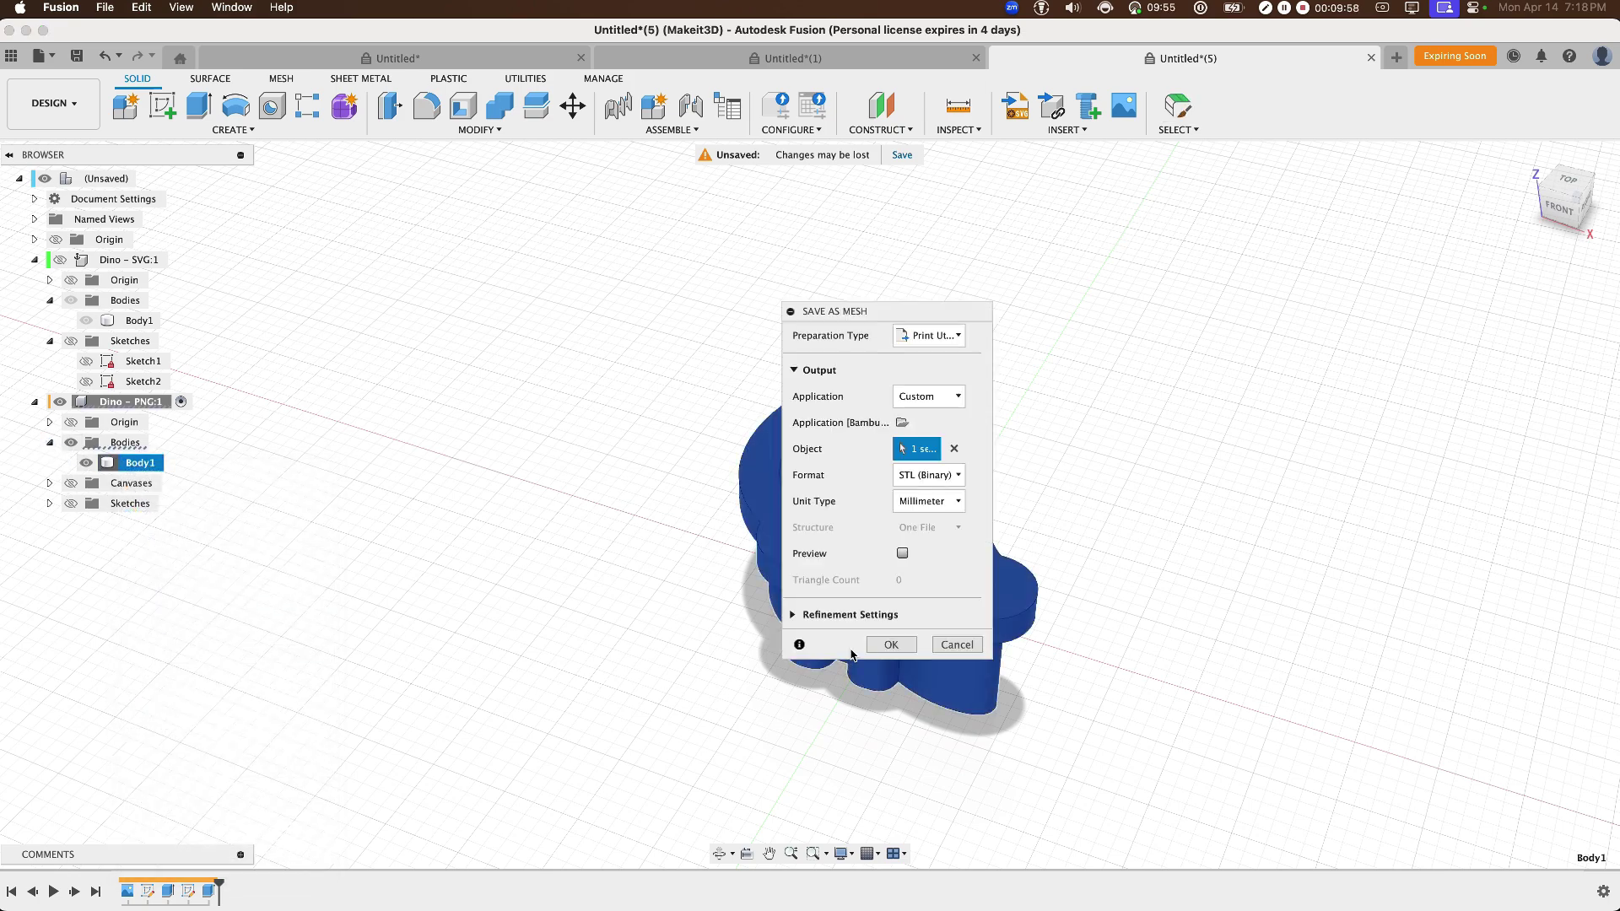
click(890, 645)
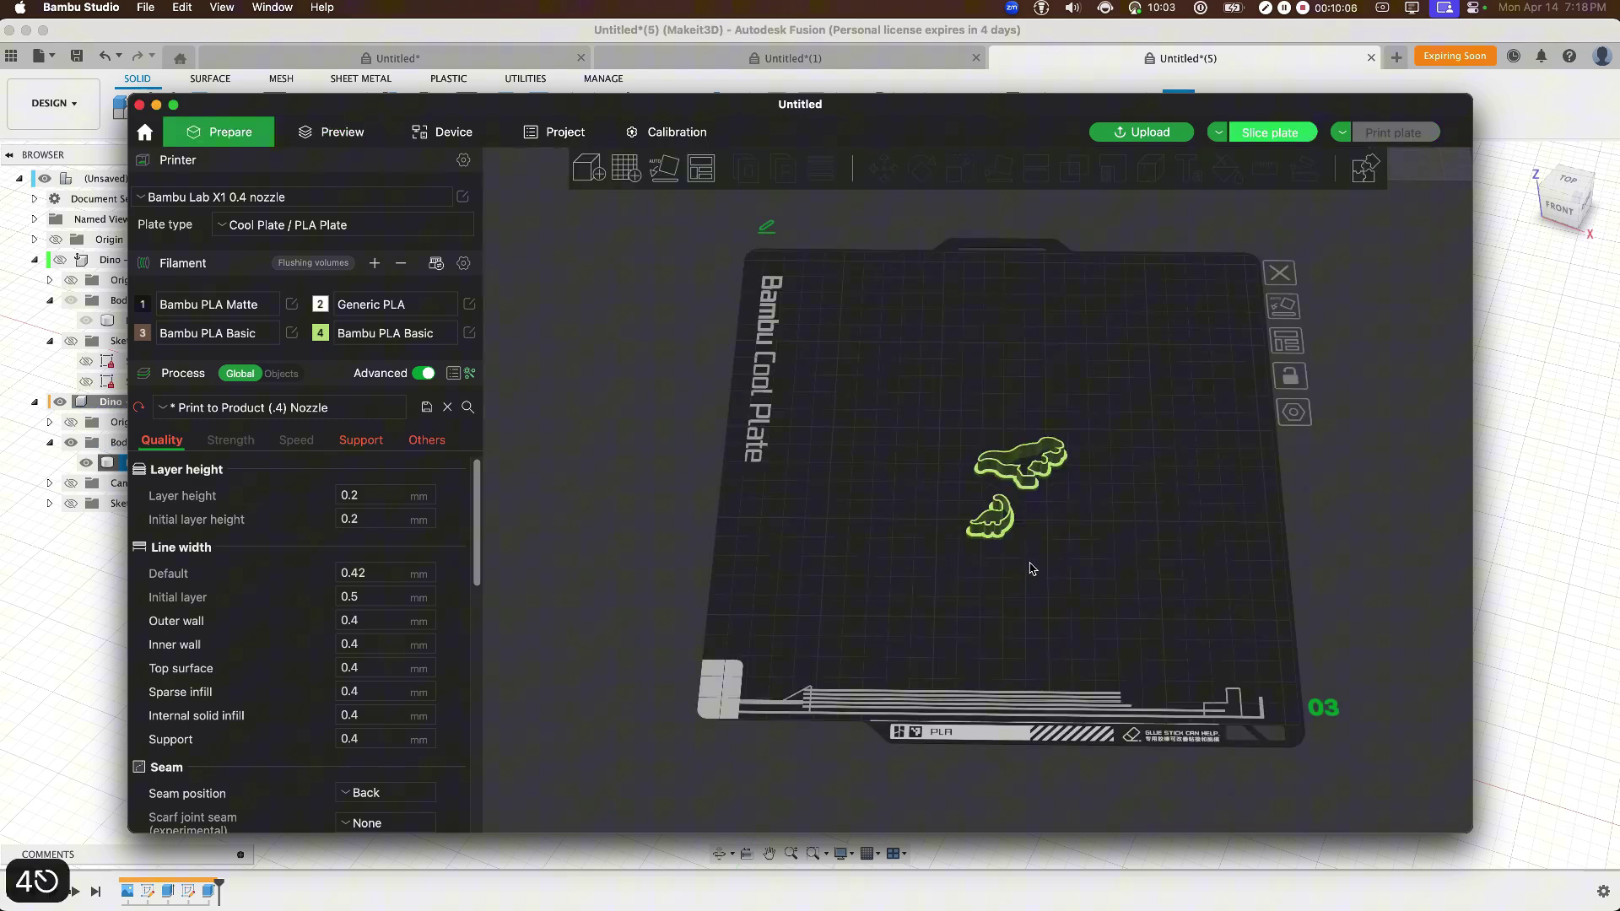
- Examine the two dinosaur cutters up close on the build plate in Bambu Studio
scroll(955, 520, up, 3)
mouse_move(941, 511)
mouse_down()
mouse_move(879, 472)
mouse_move(883, 452)
mouse_move(954, 511)
mouse_move(915, 511)
mouse_up()
scroll(911, 513, up, 3)
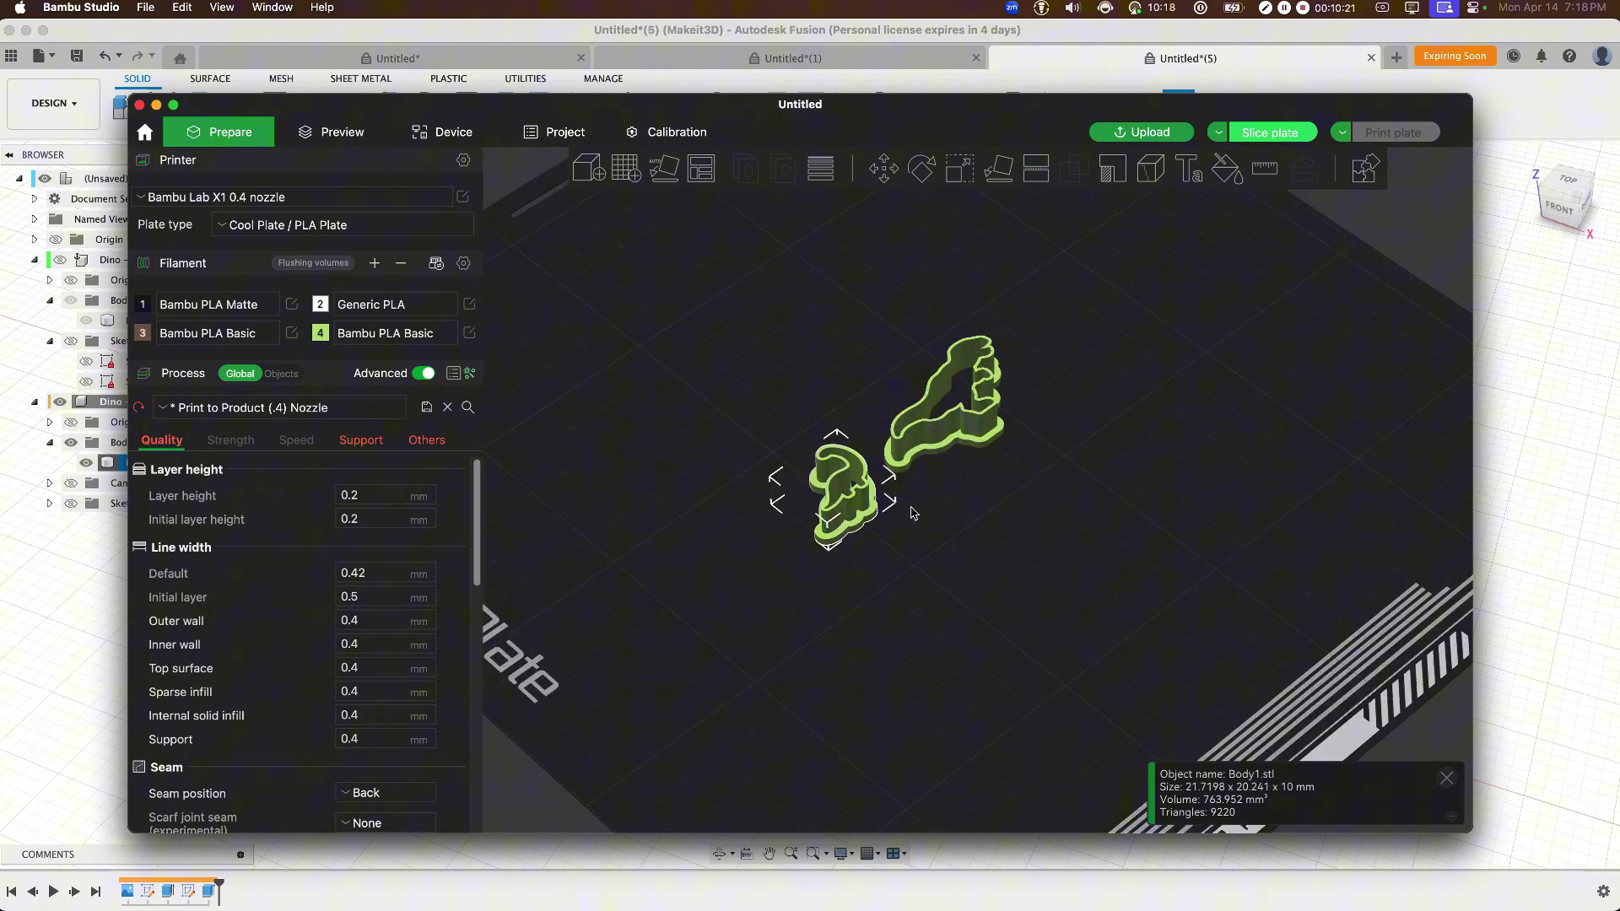